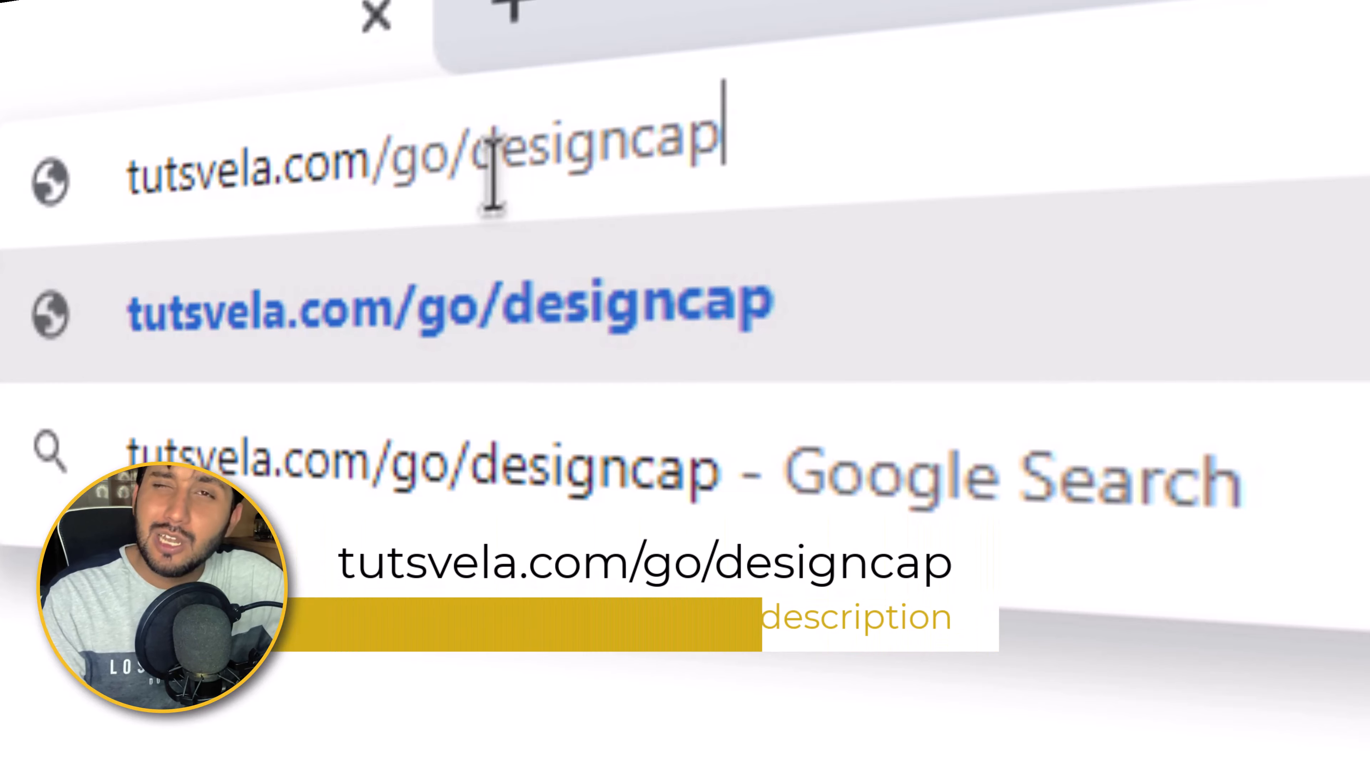
# - Open tutsvela.com/go/designcap and review the headline at the start of the landing page
pyautogui.press('Return')
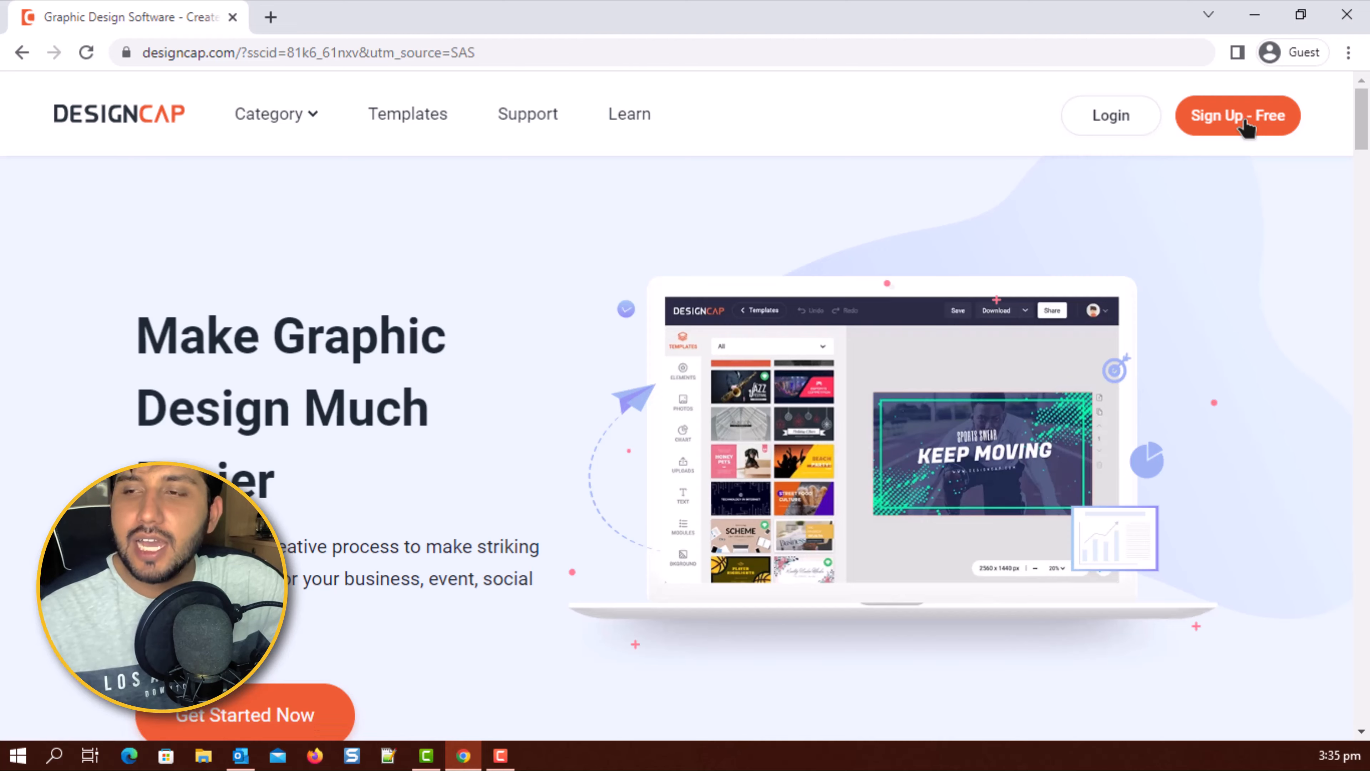
pyautogui.moveTo(1361, 97)
pyautogui.mouseDown()
pyautogui.moveTo(1355, 236)
pyautogui.moveTo(1360, 102)
pyautogui.mouseUp()
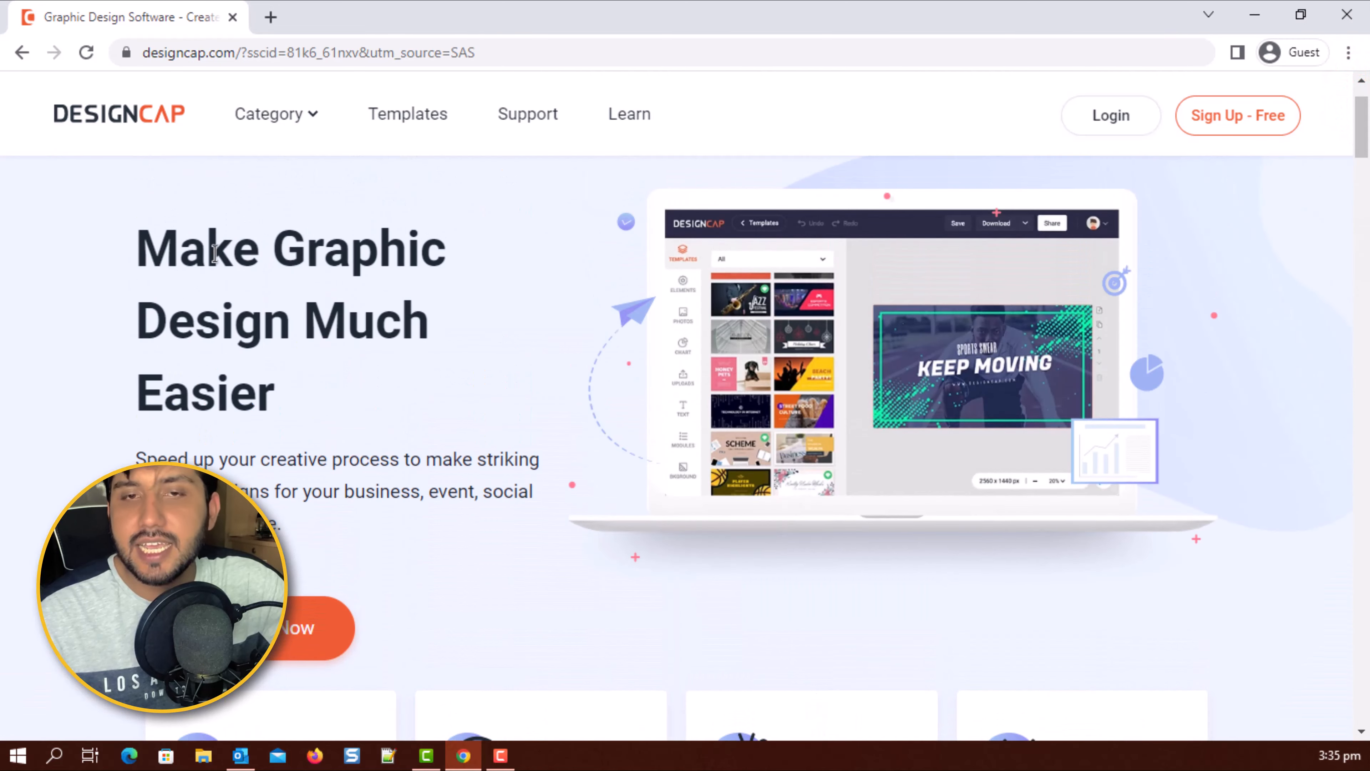
pyautogui.moveTo(139, 223); pyautogui.dragTo(205, 393)
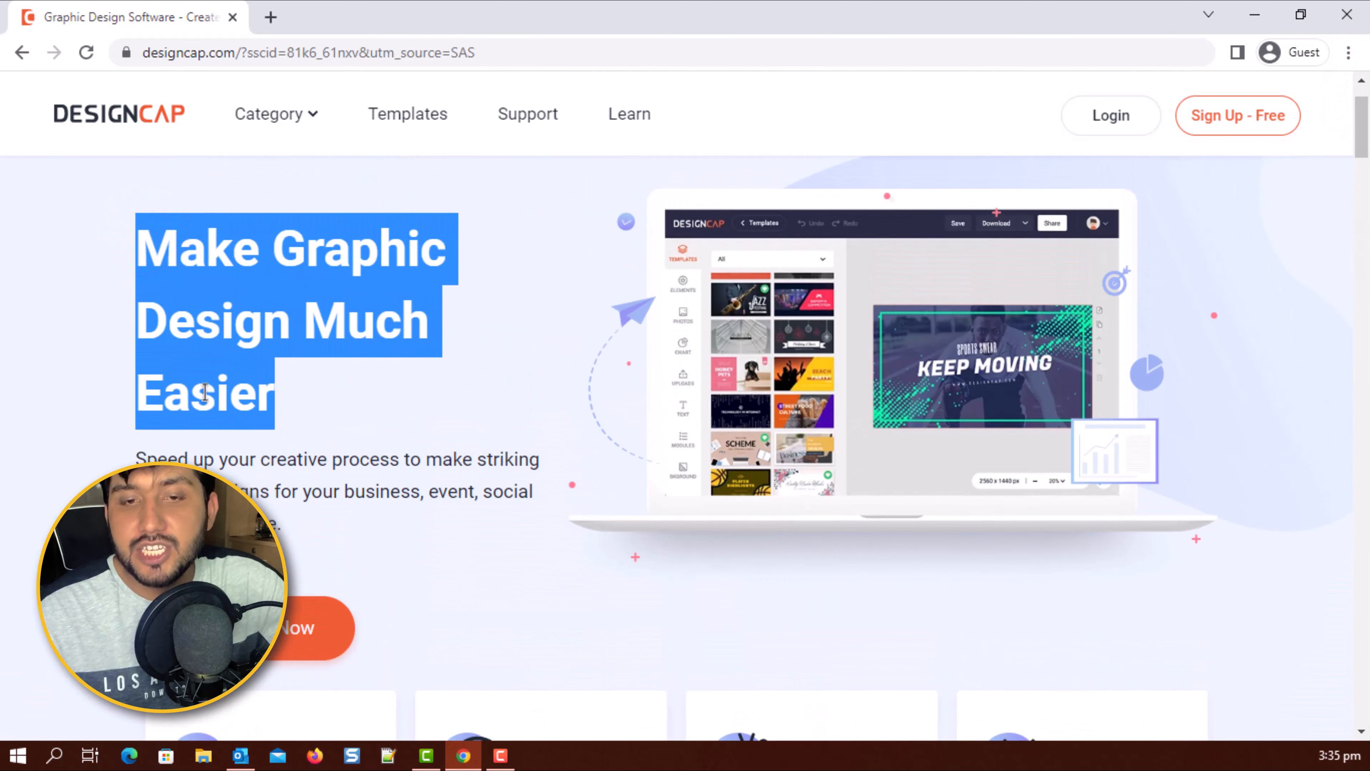
# - Review the home page's feature cards on saving time and money, required skill and powerful tools
pyautogui.scroll(-5, 194, 402)
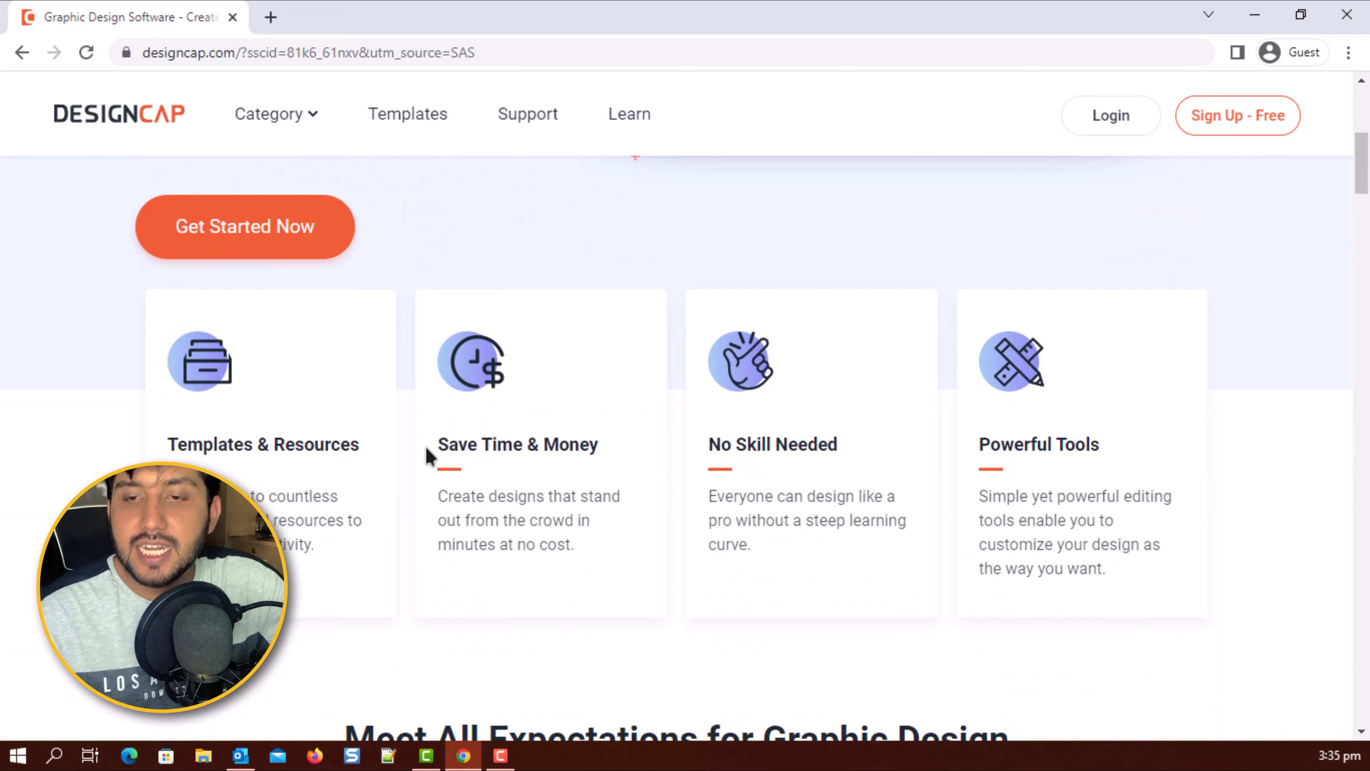
pyautogui.moveTo(443, 444); pyautogui.dragTo(597, 443)
pyautogui.moveTo(734, 441); pyautogui.dragTo(825, 443)
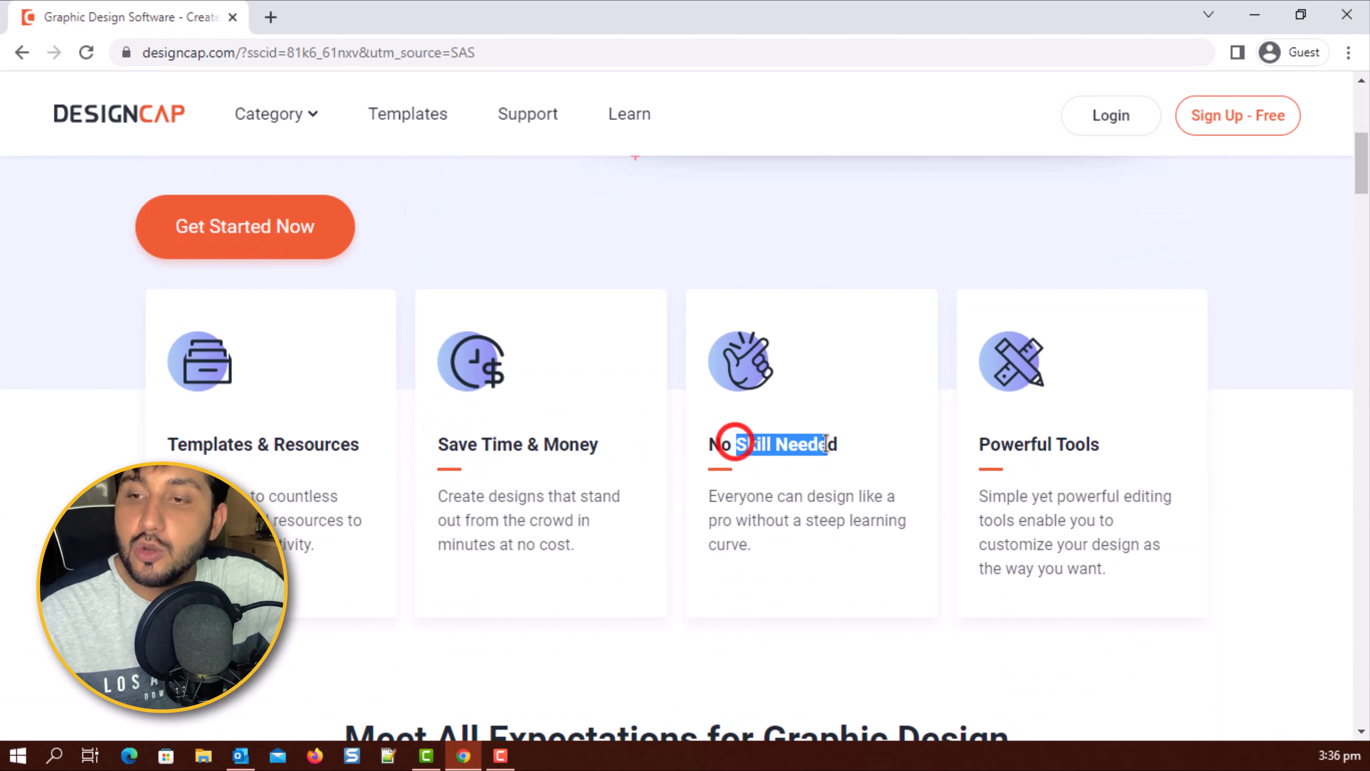
pyautogui.moveTo(978, 444); pyautogui.dragTo(1086, 445)
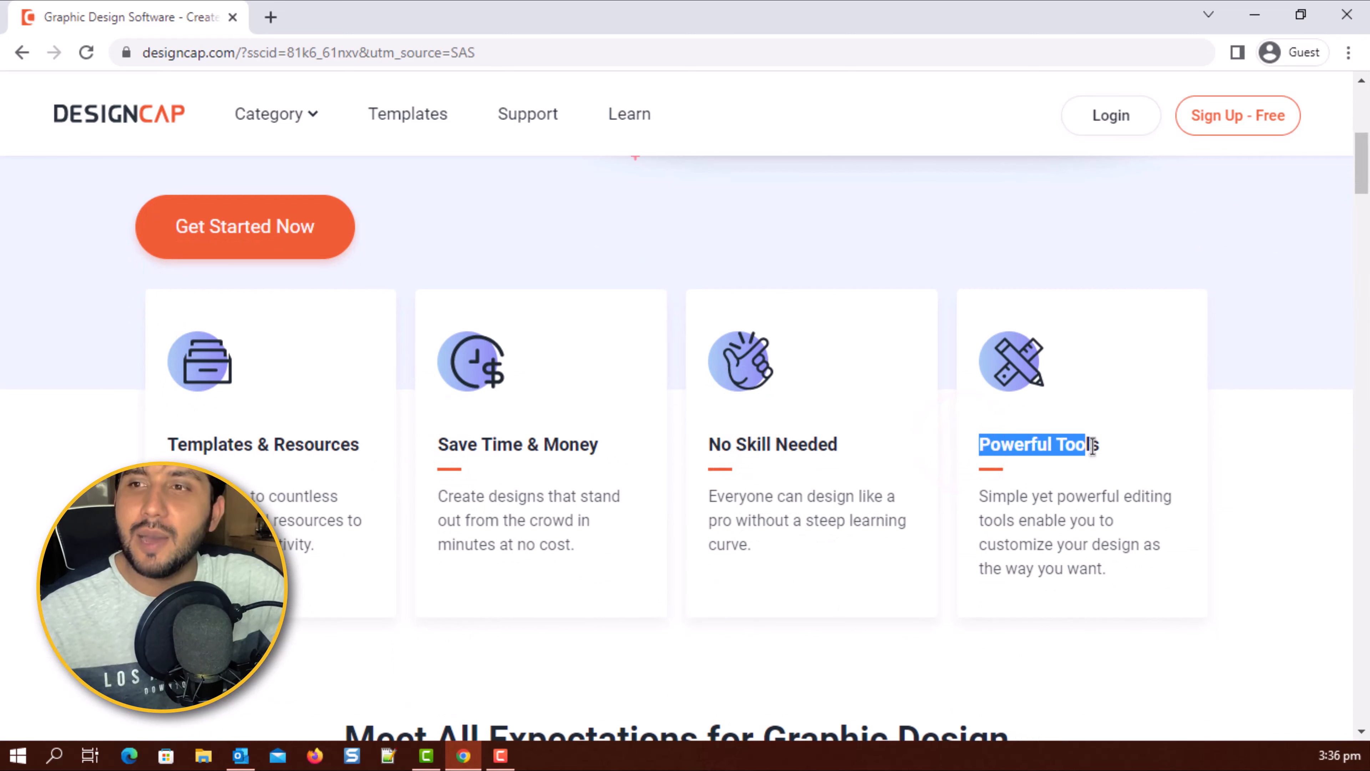
pyautogui.scroll(-5, 426, 340)
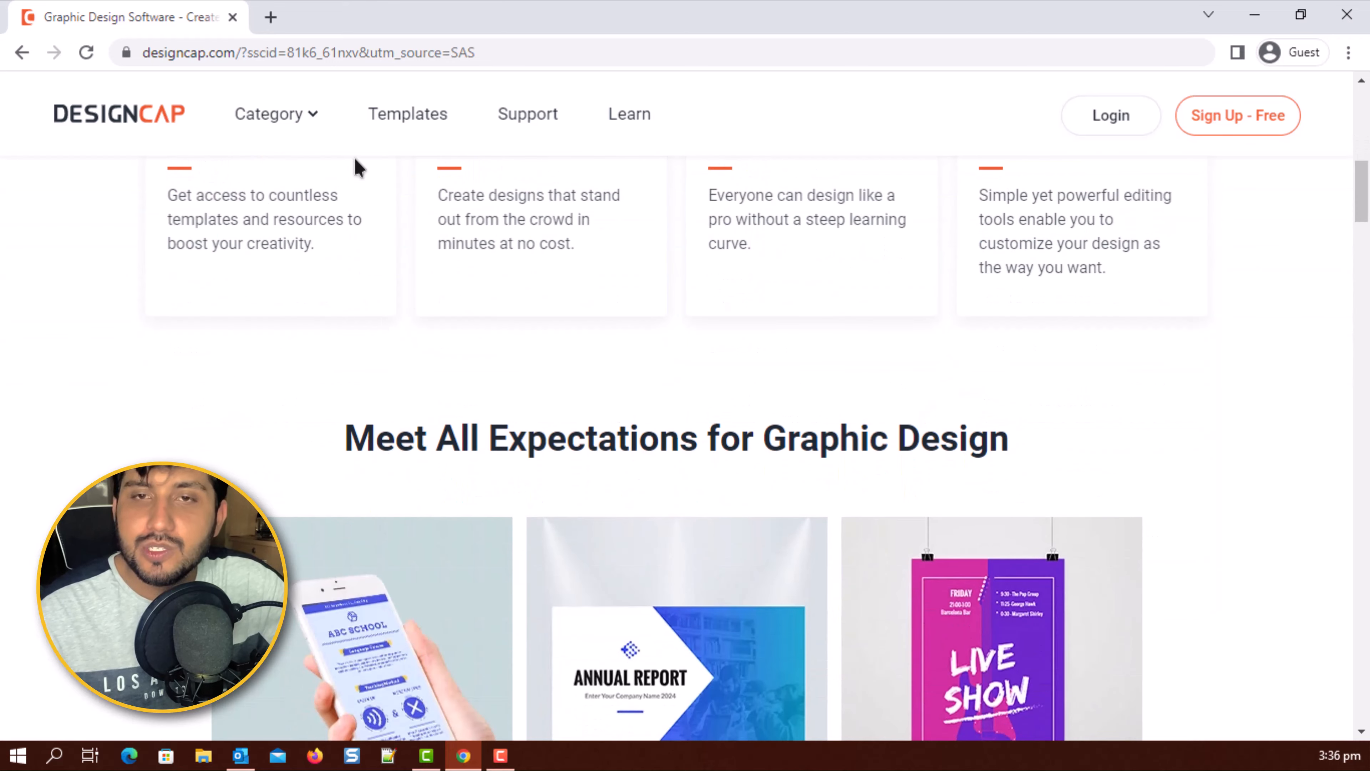
pyautogui.moveTo(276, 128)
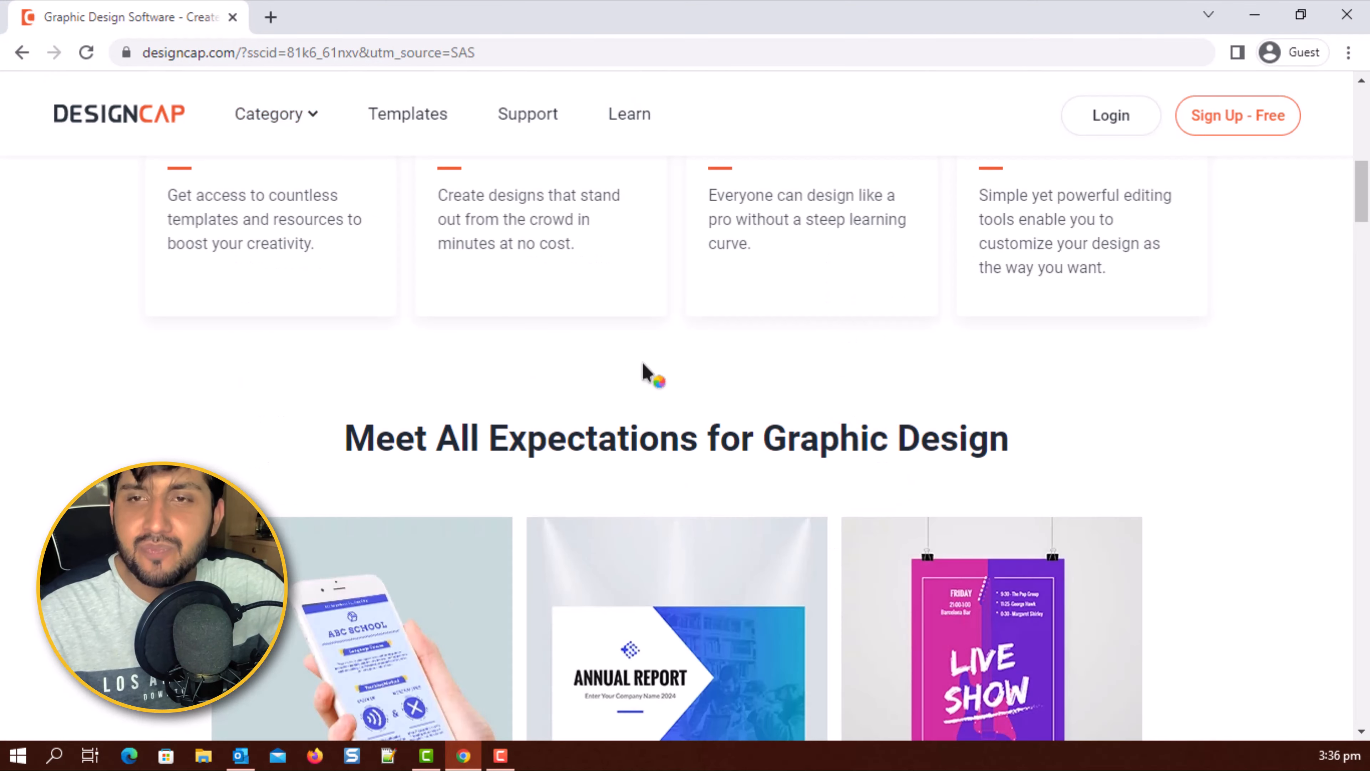
# - Open the Pricing page from the links in the home page footer
pyautogui.moveTo(1362, 195); pyautogui.dragTo(1356, 653)
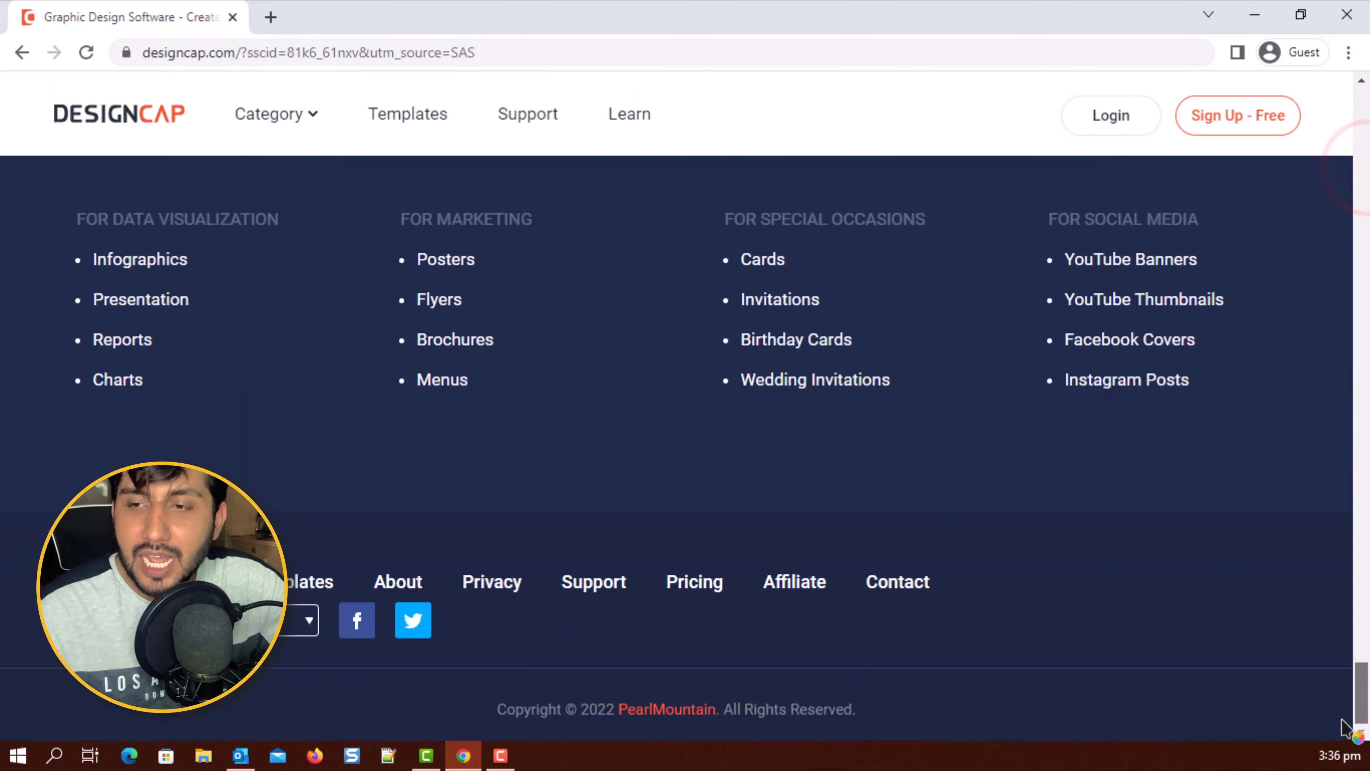
pyautogui.rightClick(704, 585)
pyautogui.click(747, 415)
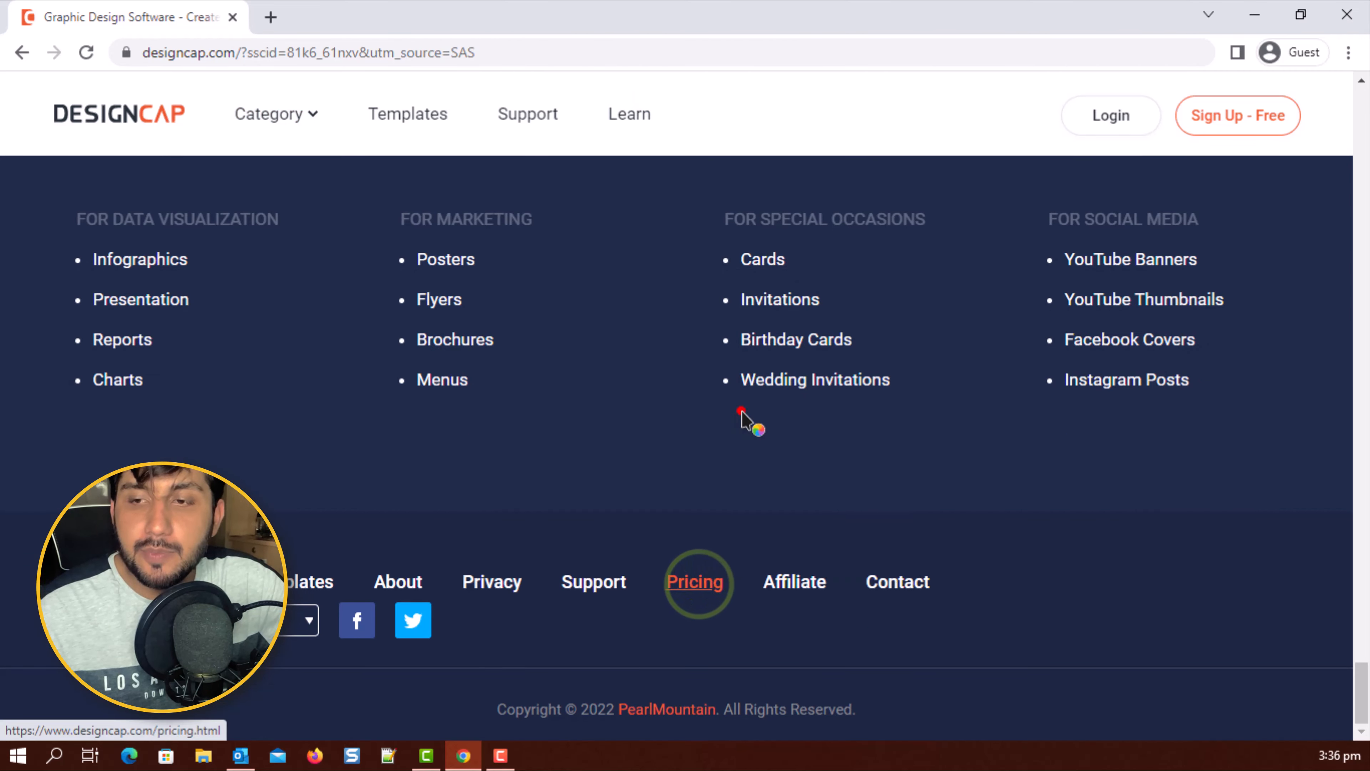
pyautogui.click(679, 588)
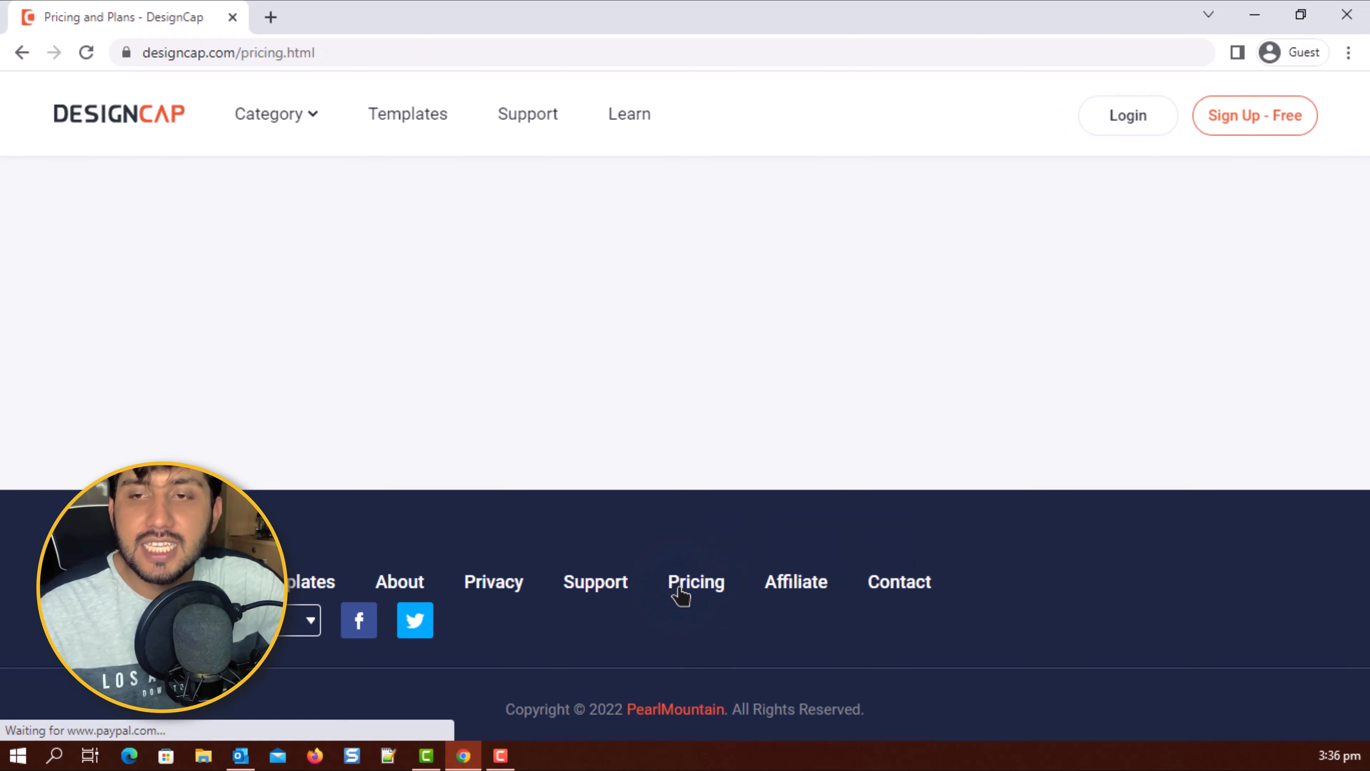
# - Examine the Basic plan's monthly price and annual billing on the pricing page
pyautogui.scroll(-2, 351, 374)
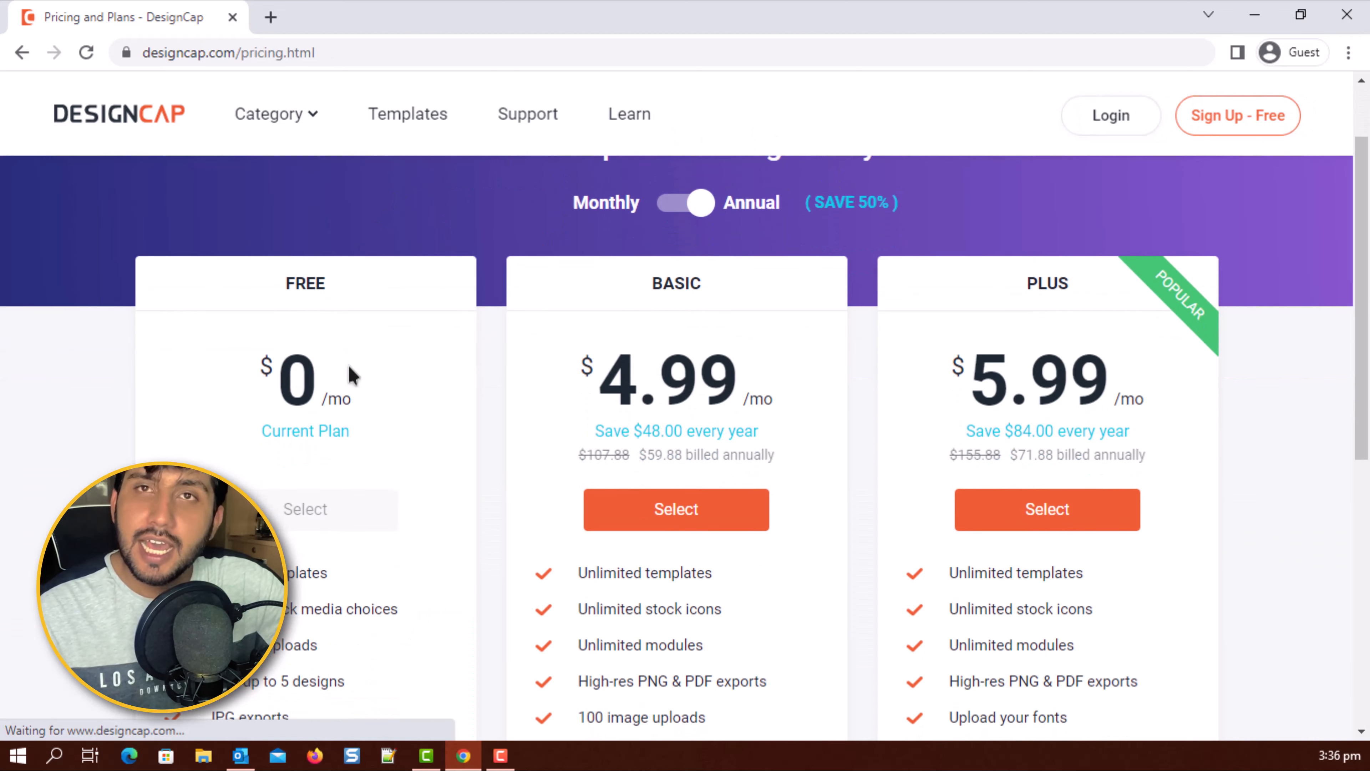
pyautogui.scroll(-2, 352, 373)
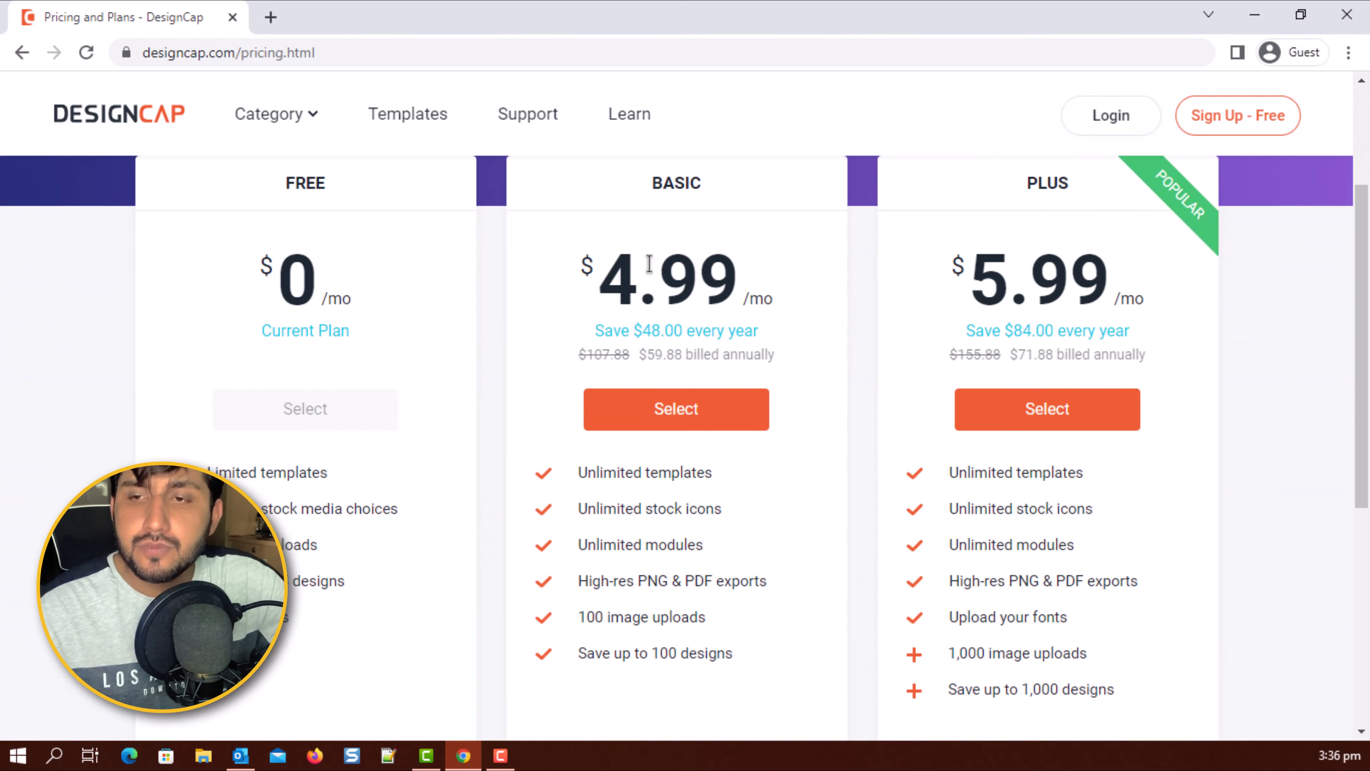
pyautogui.moveTo(602, 275); pyautogui.dragTo(729, 261)
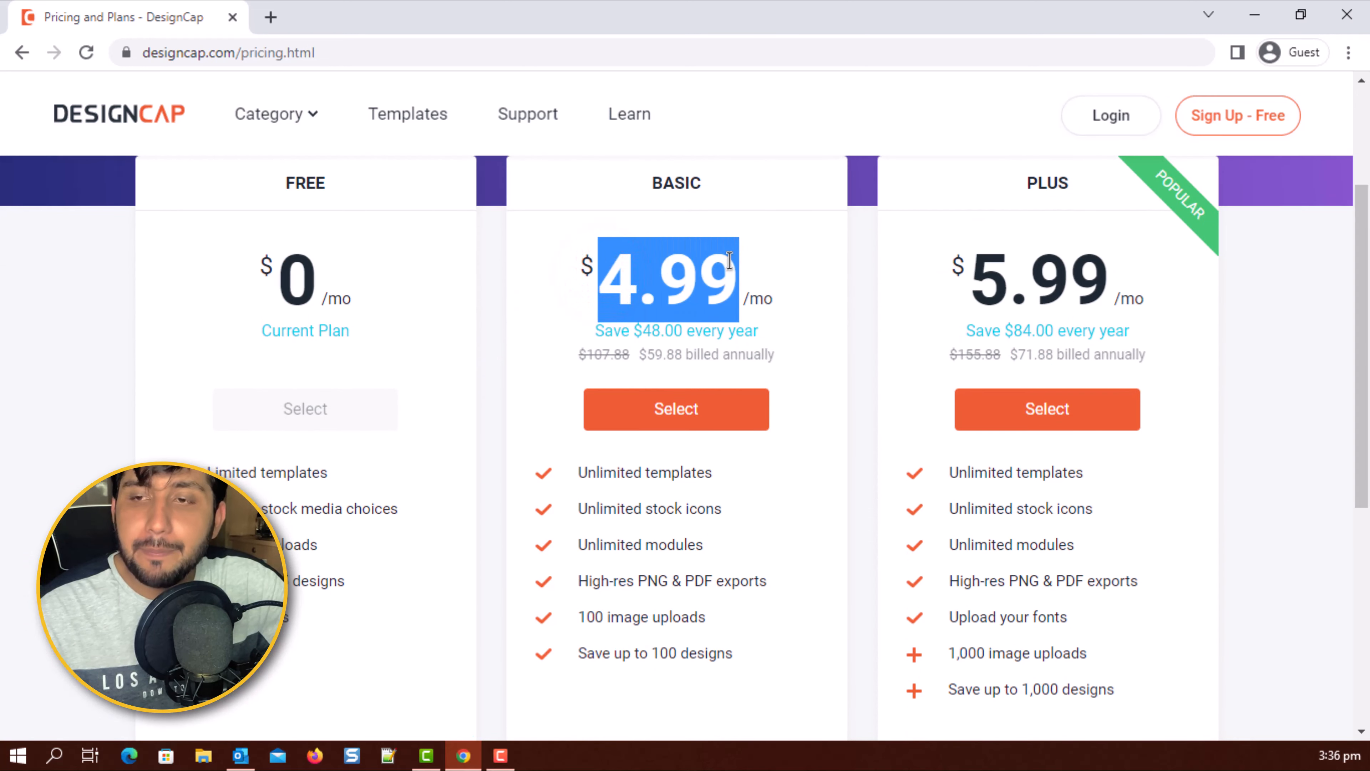
pyautogui.click(667, 273)
pyautogui.moveTo(602, 272); pyautogui.dragTo(762, 304)
pyautogui.click(777, 354)
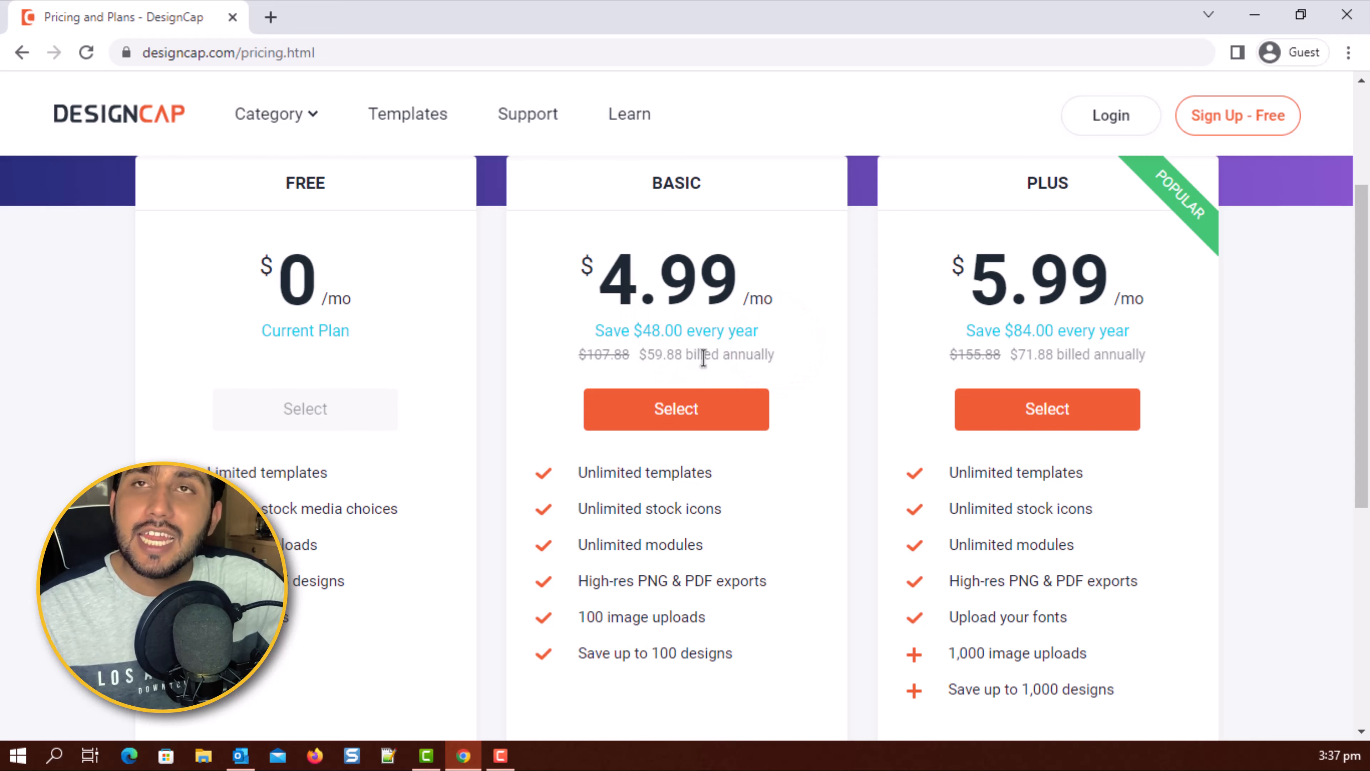
# - Review the Basic plan's included features, covering templates, stock icons, modules, exports, image uploads and saved designs
pyautogui.scroll(-2, 674, 359)
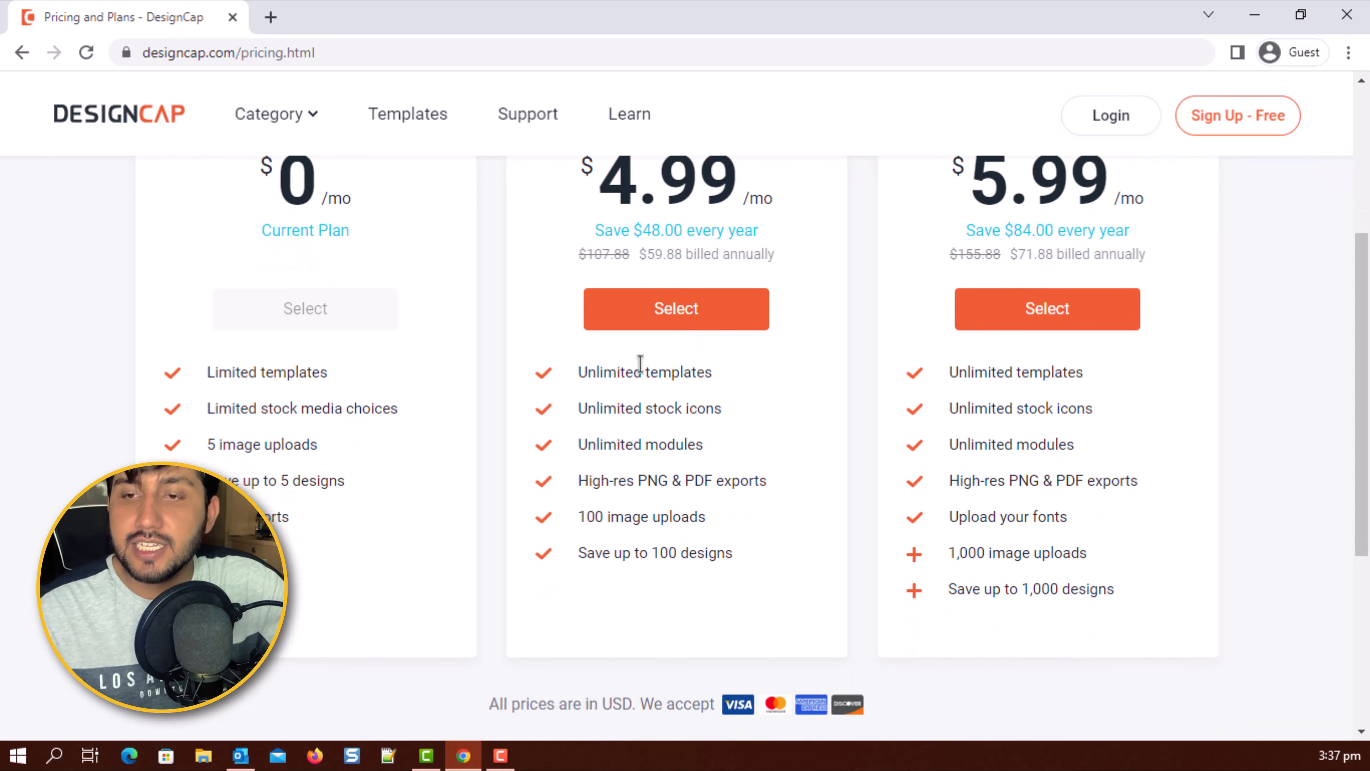
pyautogui.moveTo(582, 366); pyautogui.dragTo(715, 371)
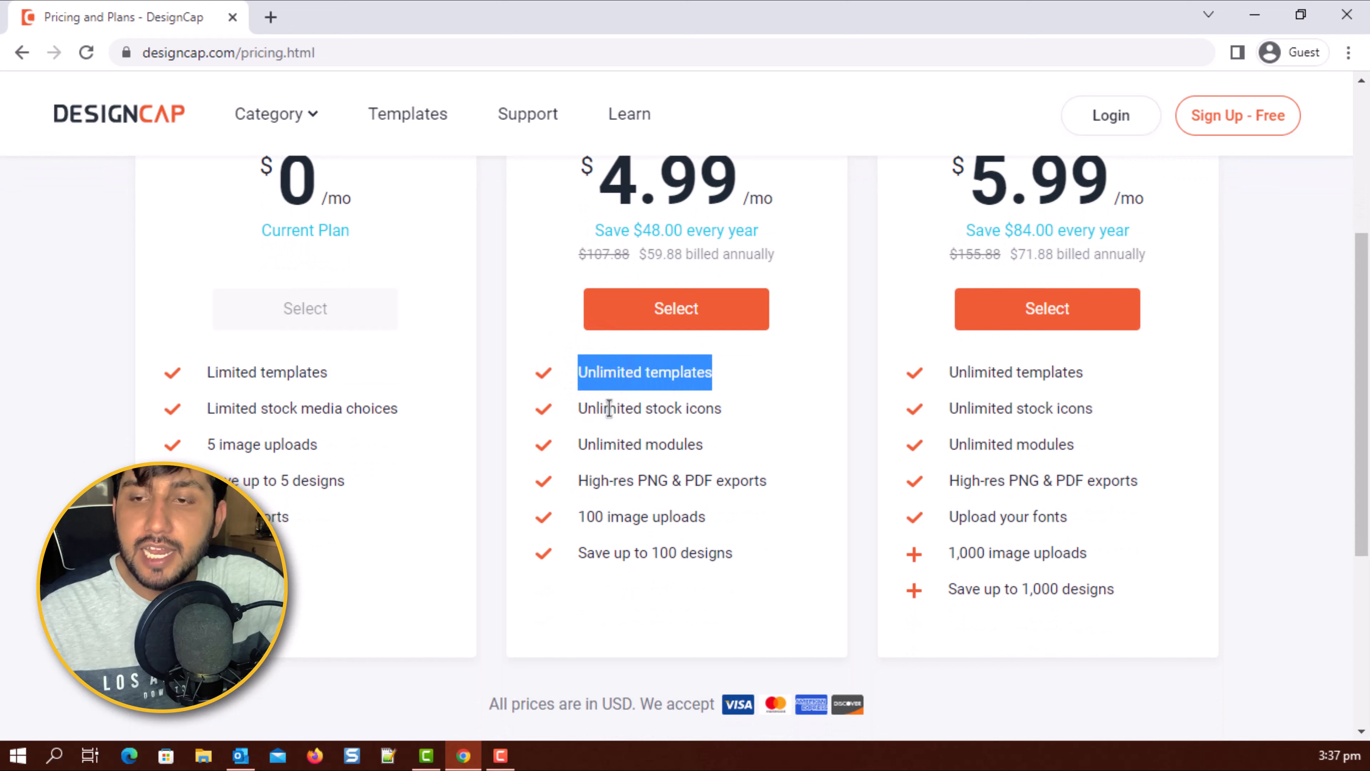
pyautogui.moveTo(583, 410); pyautogui.dragTo(767, 482)
pyautogui.moveTo(705, 517); pyautogui.dragTo(592, 517)
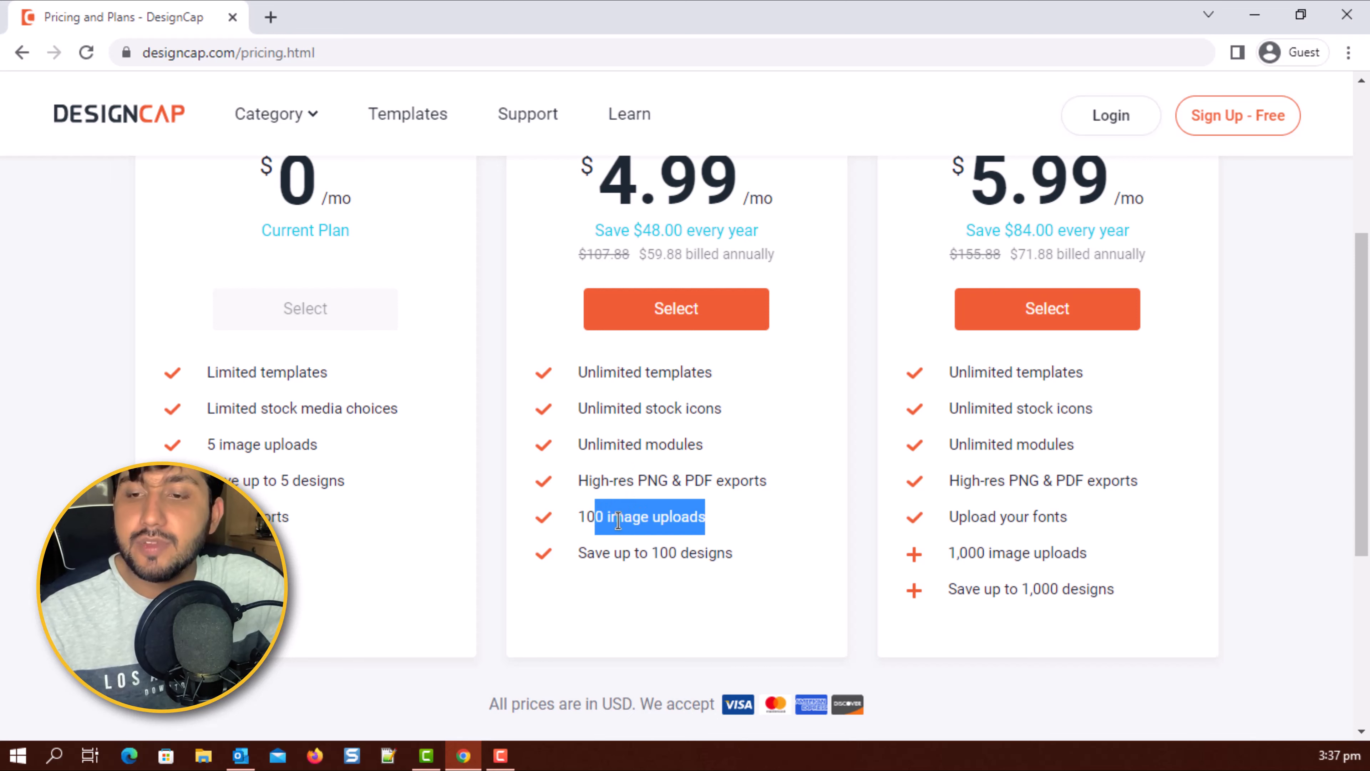
pyautogui.moveTo(570, 555); pyautogui.dragTo(764, 566)
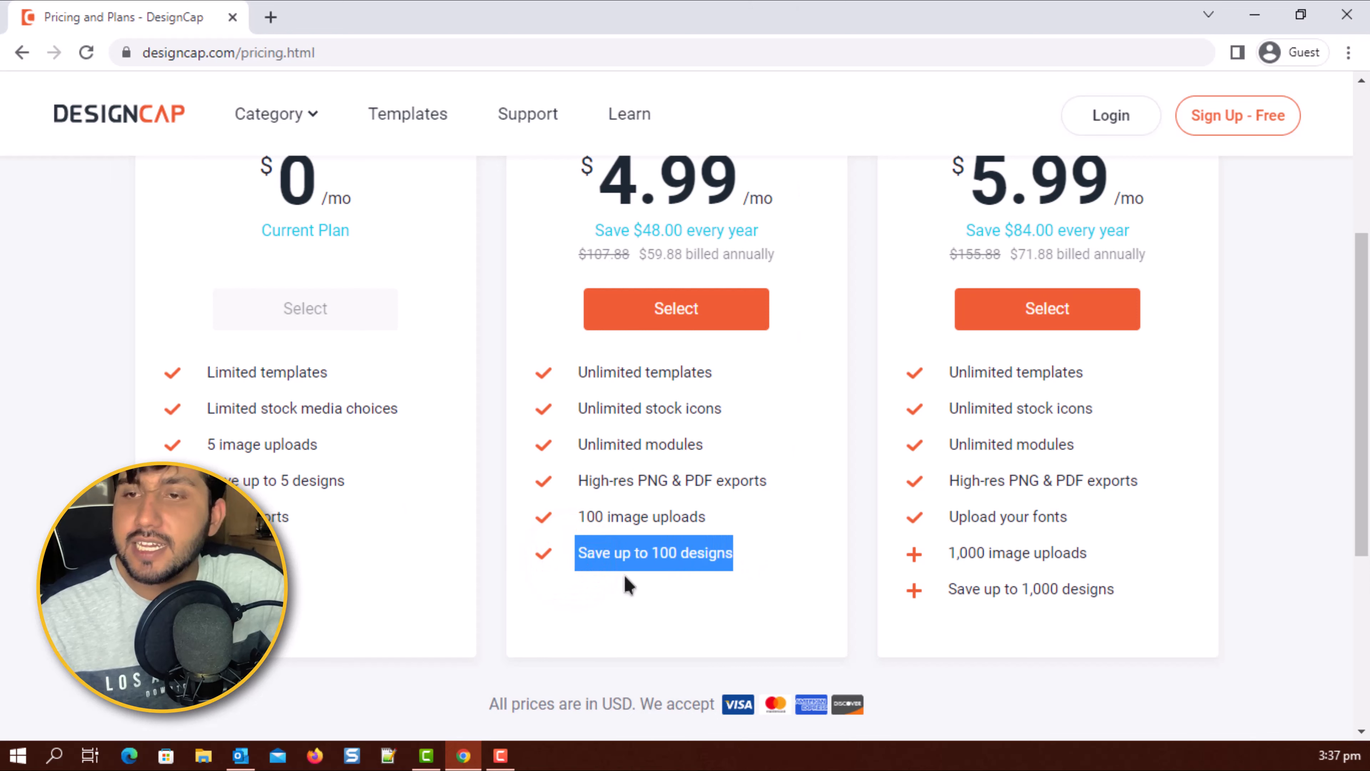
pyautogui.scroll(3, 625, 576)
pyautogui.moveTo(637, 284); pyautogui.dragTo(809, 286)
pyautogui.click(737, 305)
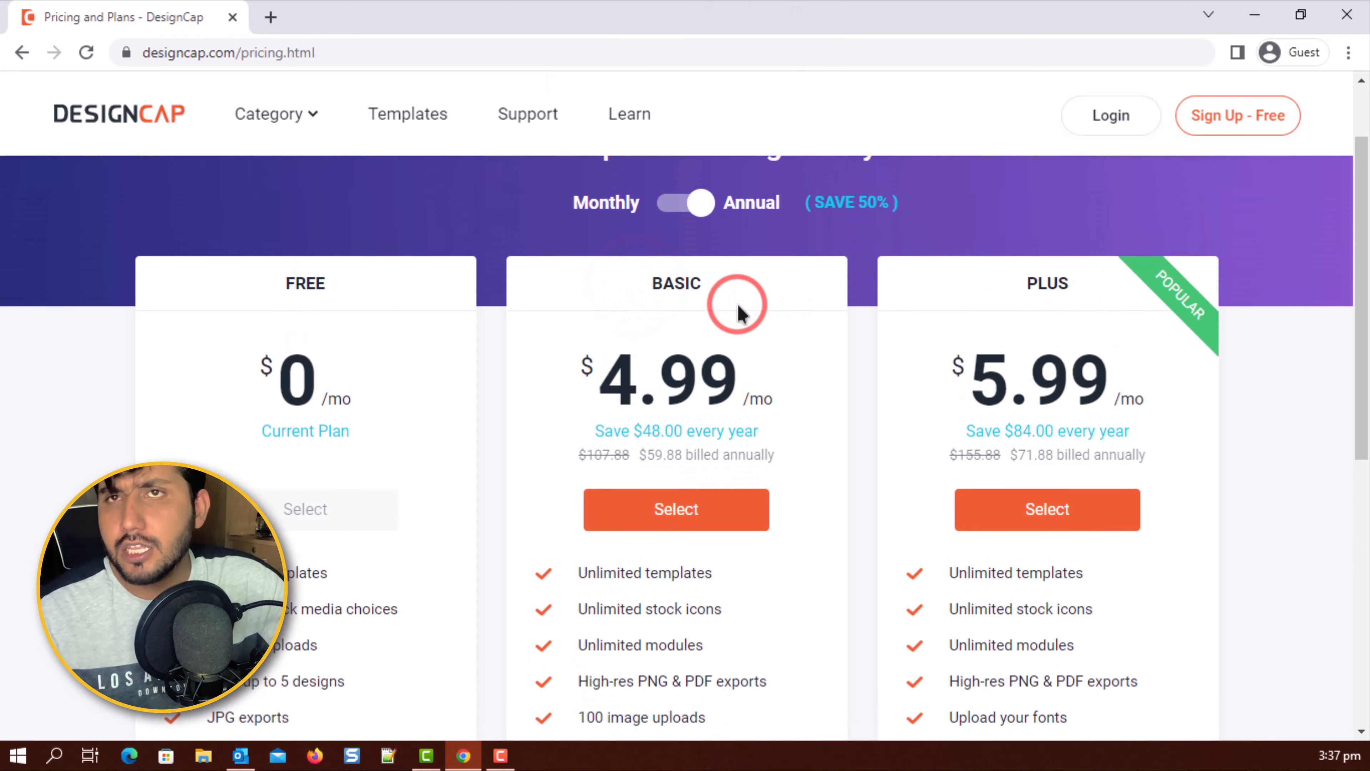
pyautogui.scroll(-3, 684, 243)
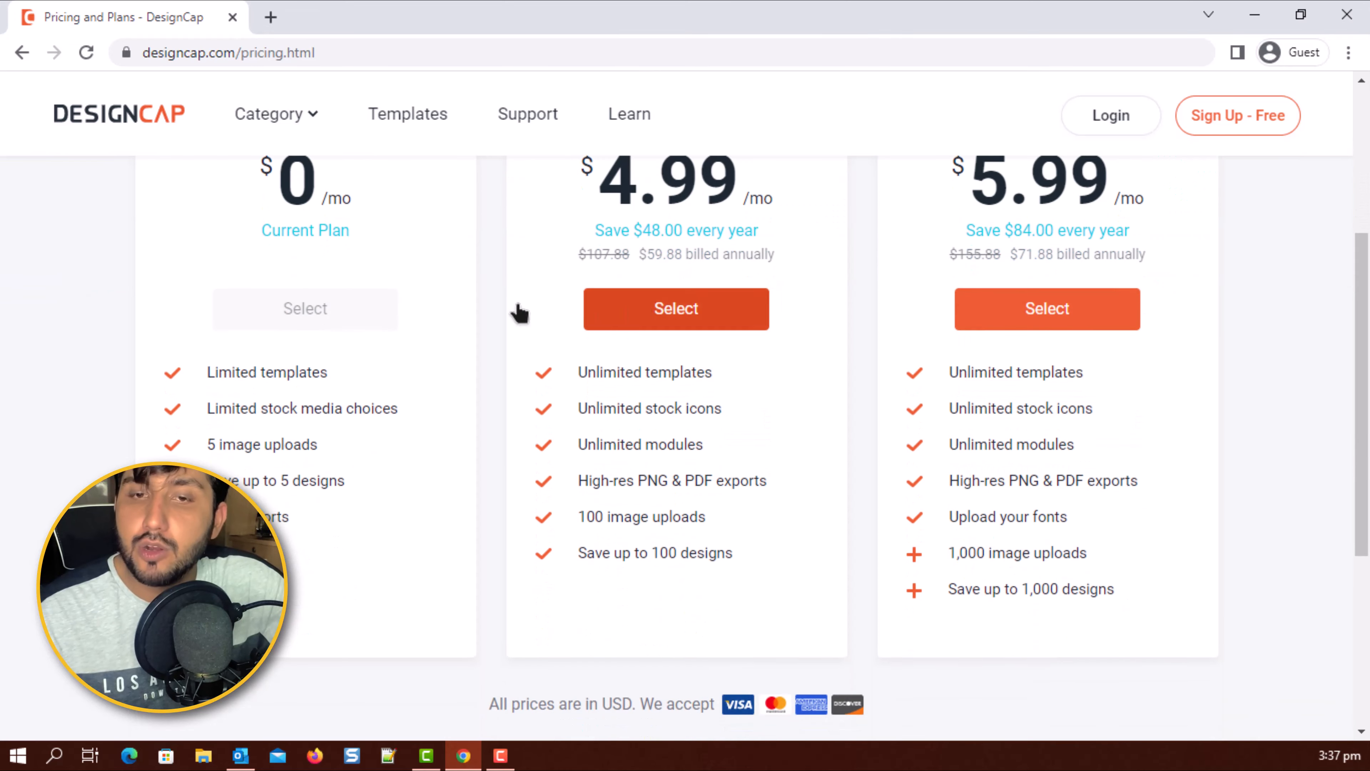
# - Review the Free plan's limits on templates, media, uploads, designs and exports, and compare its export formats with the Basic plan
pyautogui.scroll(2, 345, 453)
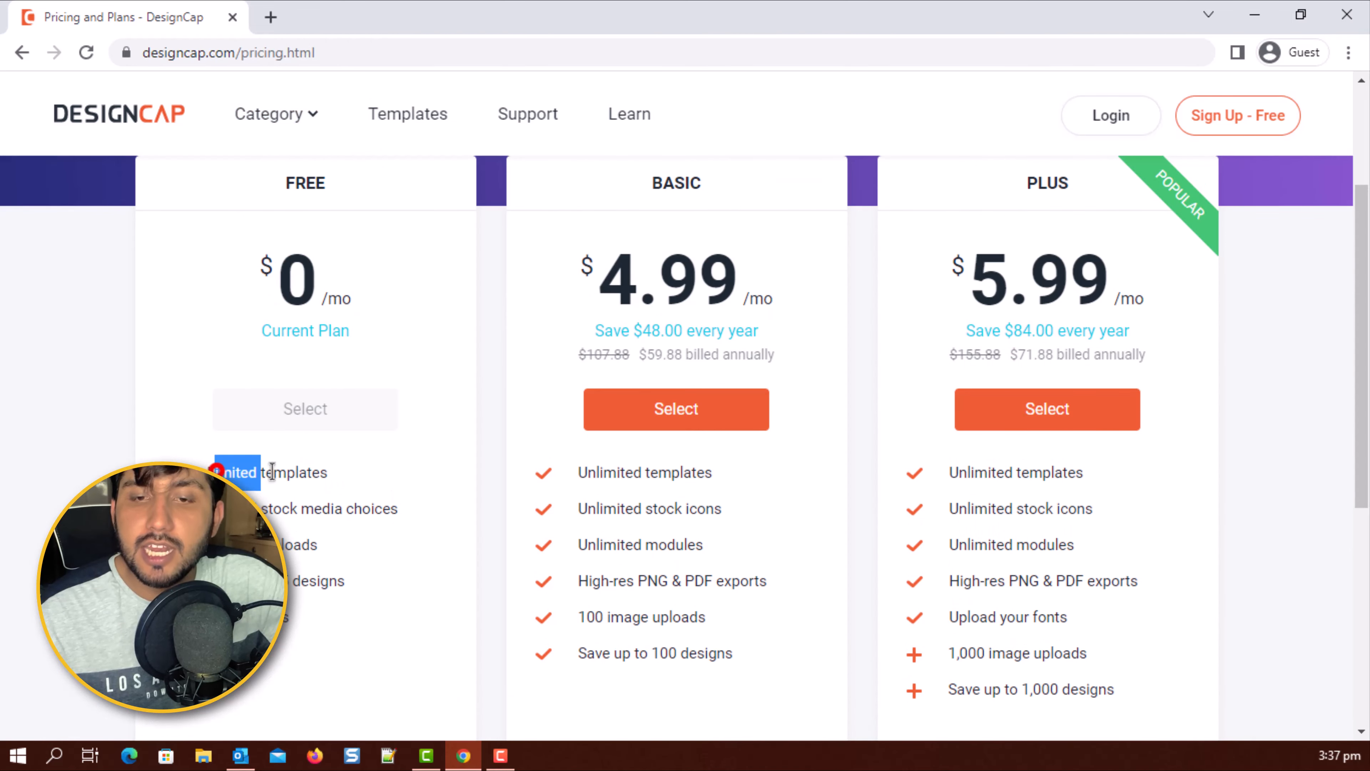
pyautogui.moveTo(272, 472); pyautogui.dragTo(344, 480)
pyautogui.moveTo(410, 511); pyautogui.dragTo(330, 561)
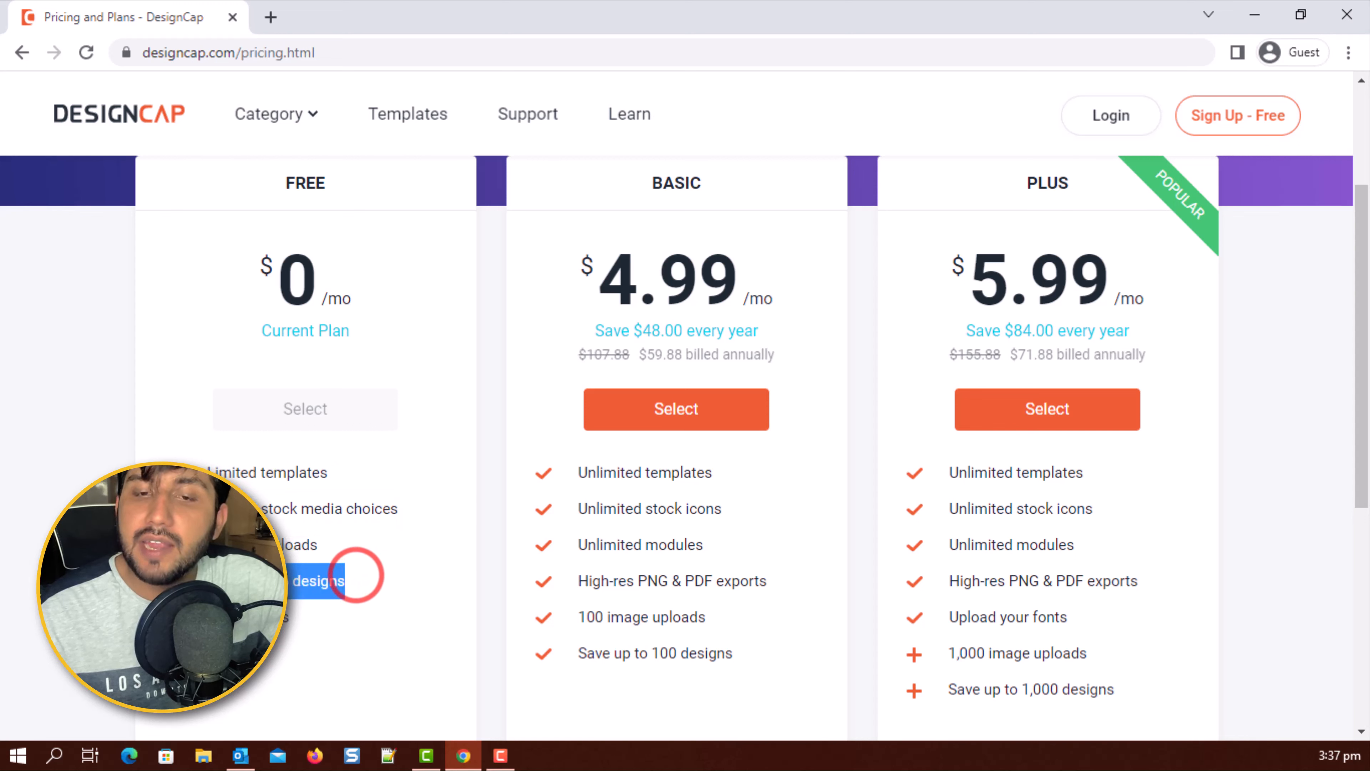
pyautogui.click(259, 585)
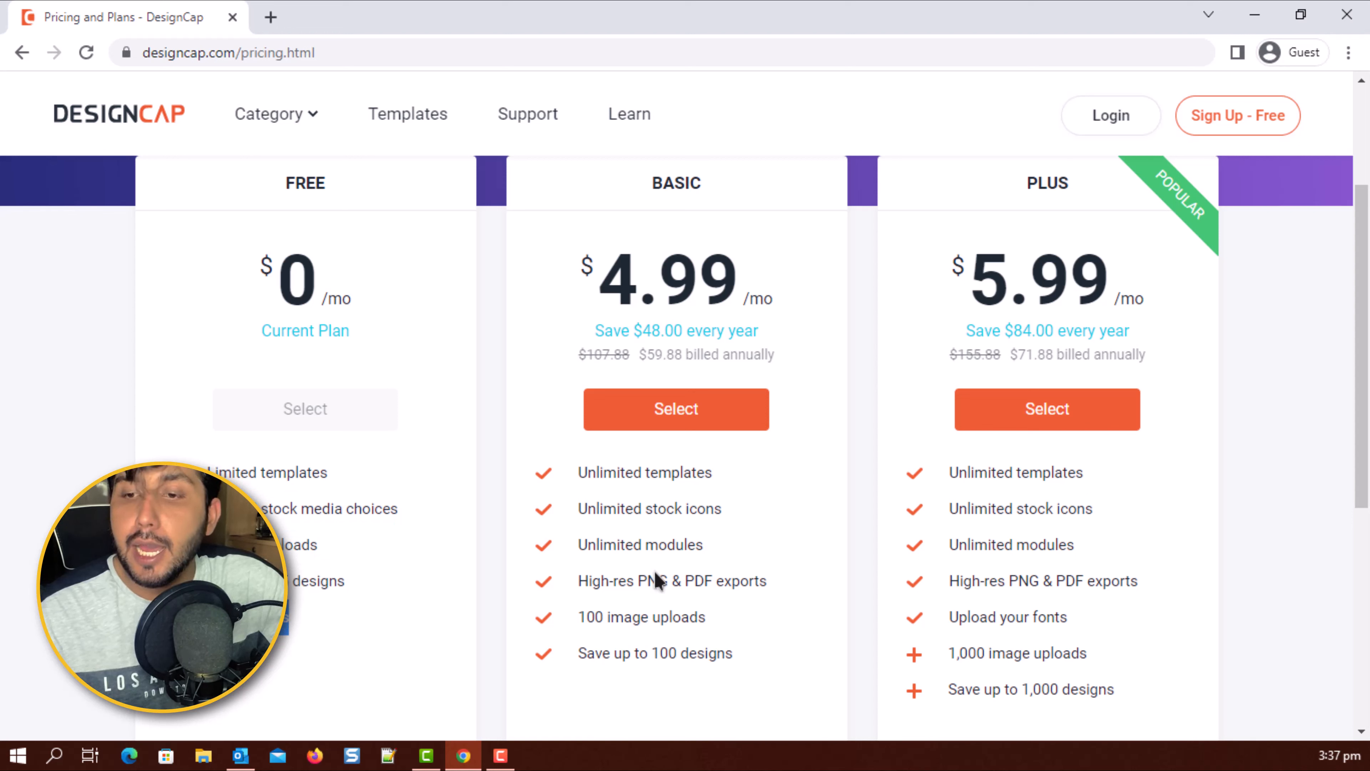
pyautogui.moveTo(655, 573); pyautogui.dragTo(670, 576)
pyautogui.click(705, 579)
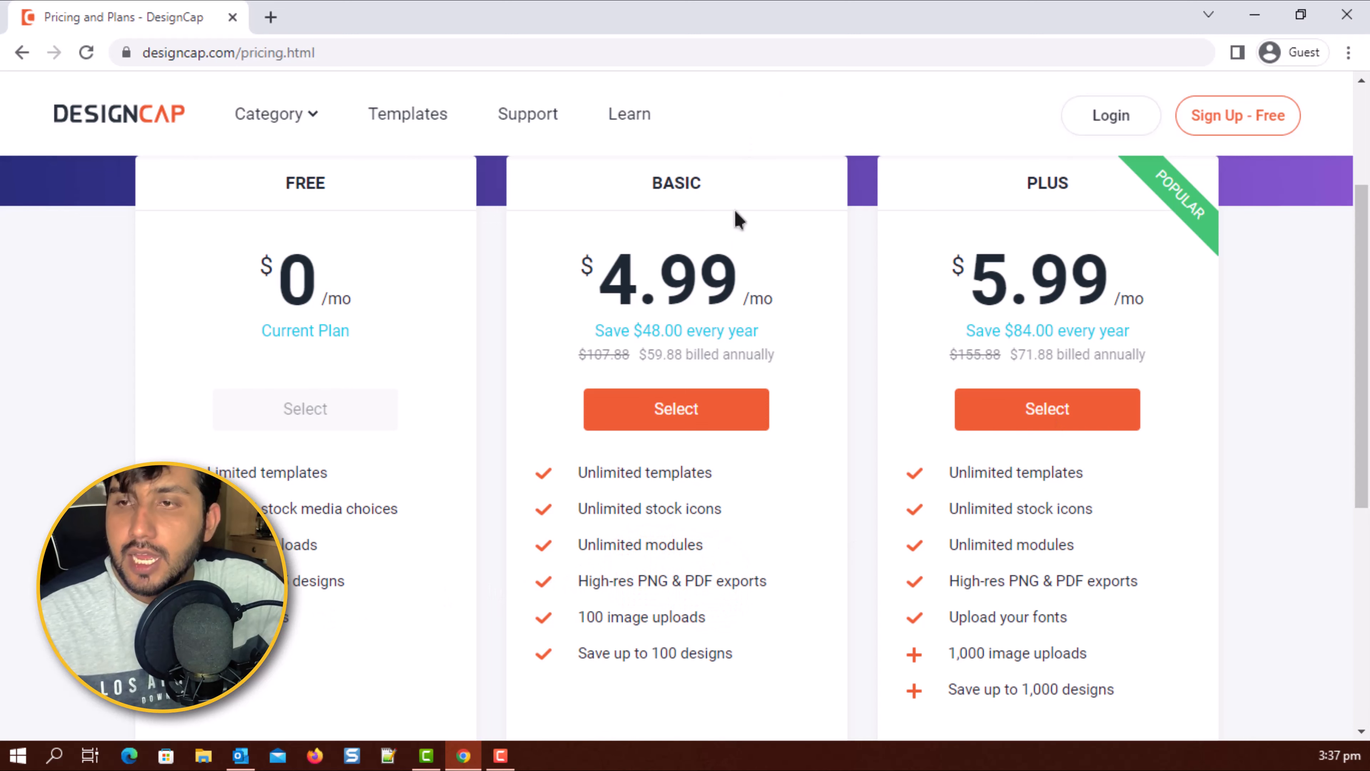
# - Examine the Plus plan's monthly price and its regular and discounted annual billing amounts
pyautogui.scroll(2, 737, 219)
pyautogui.scroll(-2, 870, 286)
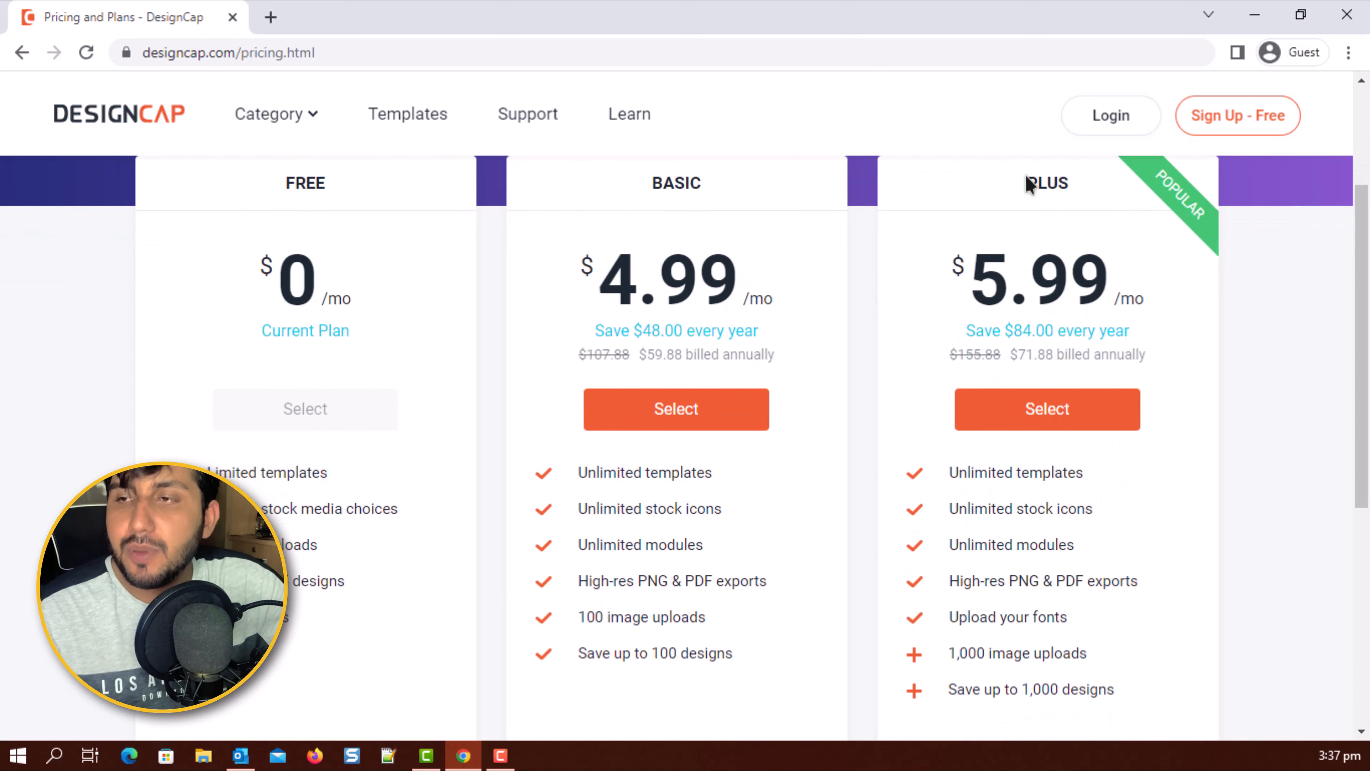
pyautogui.moveTo(1028, 183); pyautogui.dragTo(1082, 178)
pyautogui.moveTo(947, 276); pyautogui.dragTo(1103, 275)
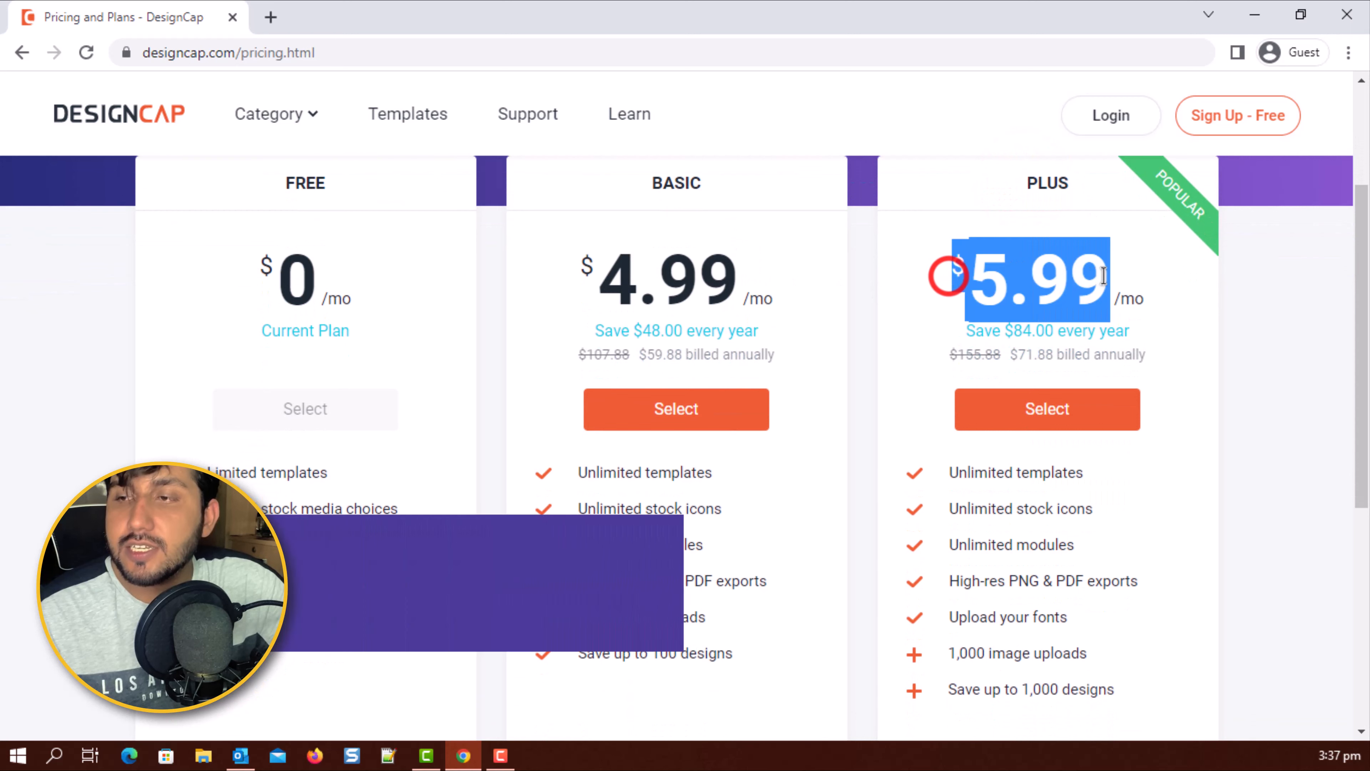
pyautogui.moveTo(1007, 355); pyautogui.dragTo(1051, 357)
pyautogui.moveTo(1186, 356); pyautogui.dragTo(997, 351)
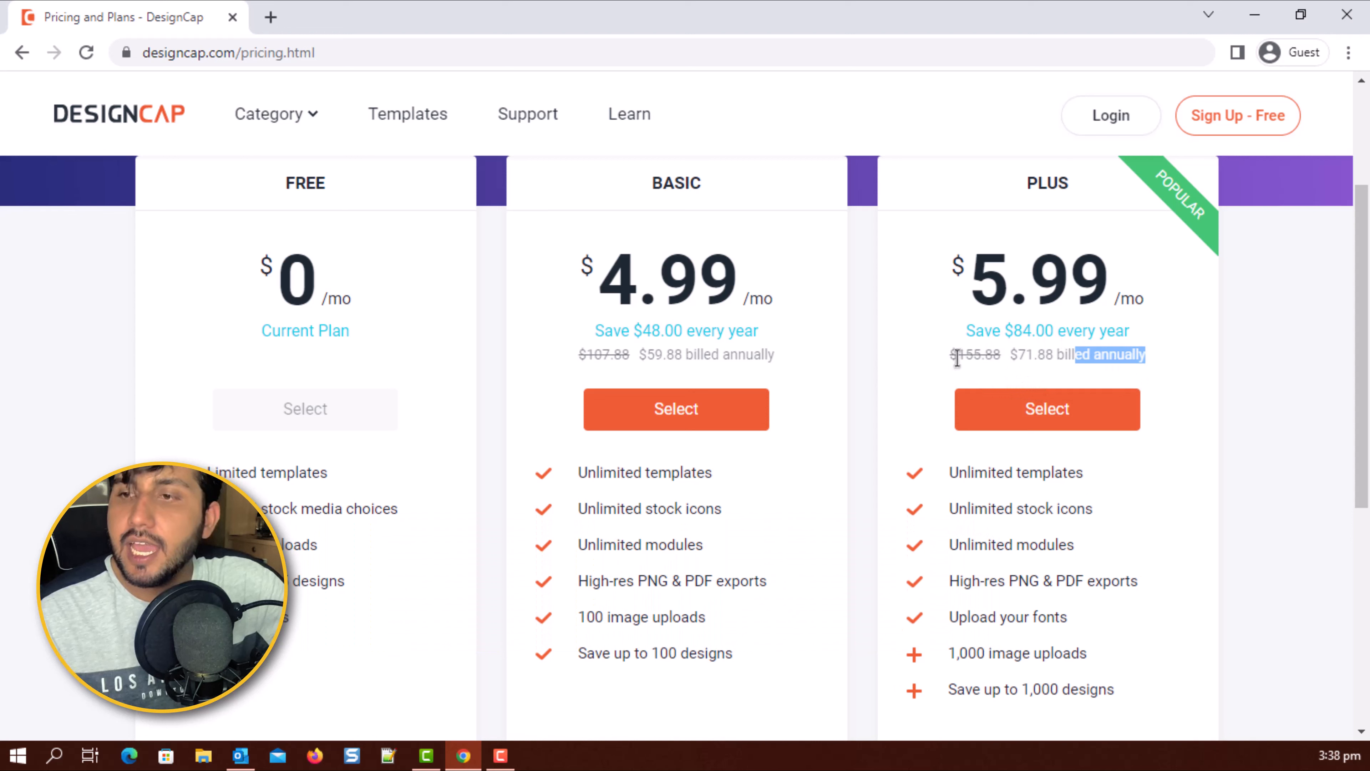
pyautogui.moveTo(948, 355); pyautogui.dragTo(1001, 356)
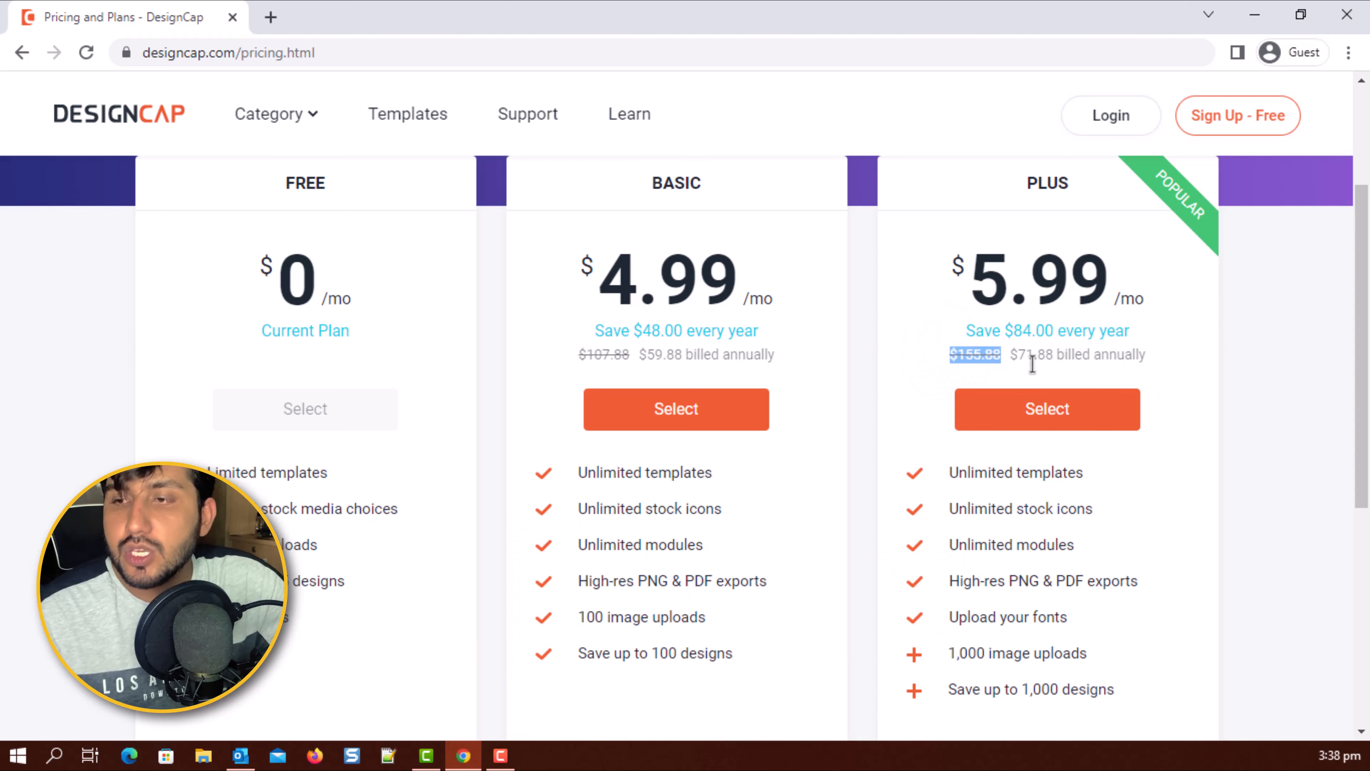
pyautogui.moveTo(1012, 361); pyautogui.dragTo(1162, 373)
pyautogui.click(1168, 363)
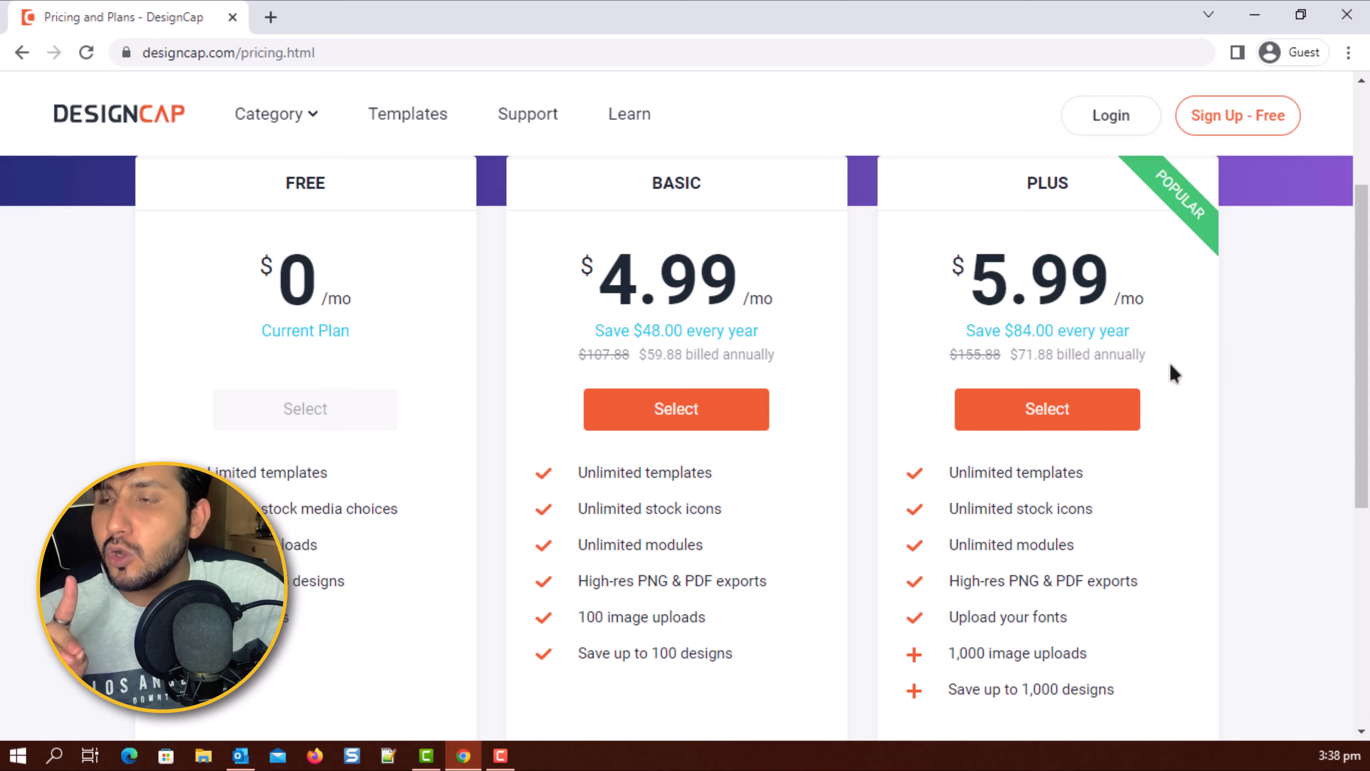
# - Review the Plus plan's feature list, including its image upload and saved design allowances, and the rest of the pricing page
pyautogui.moveTo(1000, 178); pyautogui.dragTo(1086, 190)
pyautogui.scroll(-2, 1060, 302)
pyautogui.scroll(-1, 1060, 308)
pyautogui.moveTo(946, 452); pyautogui.dragTo(1120, 465)
pyautogui.moveTo(1029, 488); pyautogui.dragTo(1168, 492)
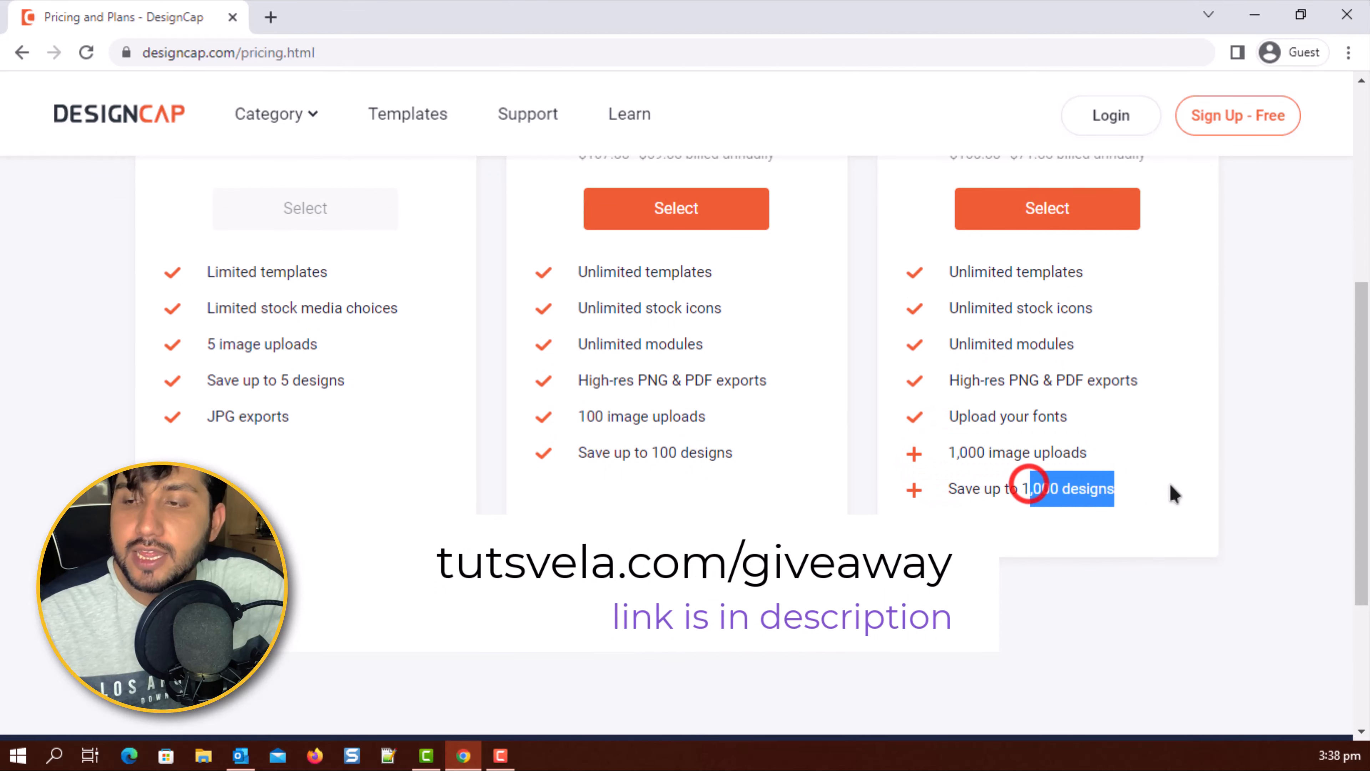
pyautogui.scroll(-4, 1156, 484)
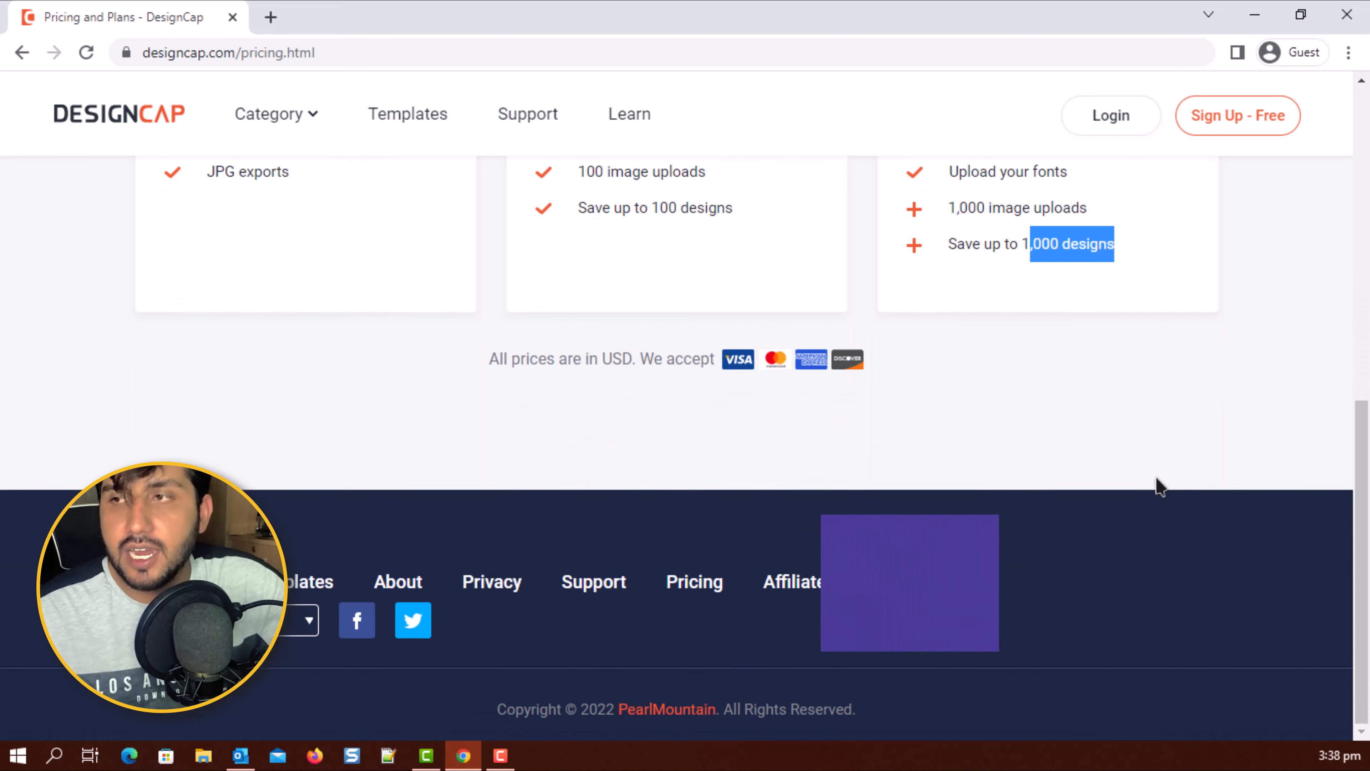
pyautogui.scroll(5, 734, 322)
pyautogui.scroll(5, 734, 323)
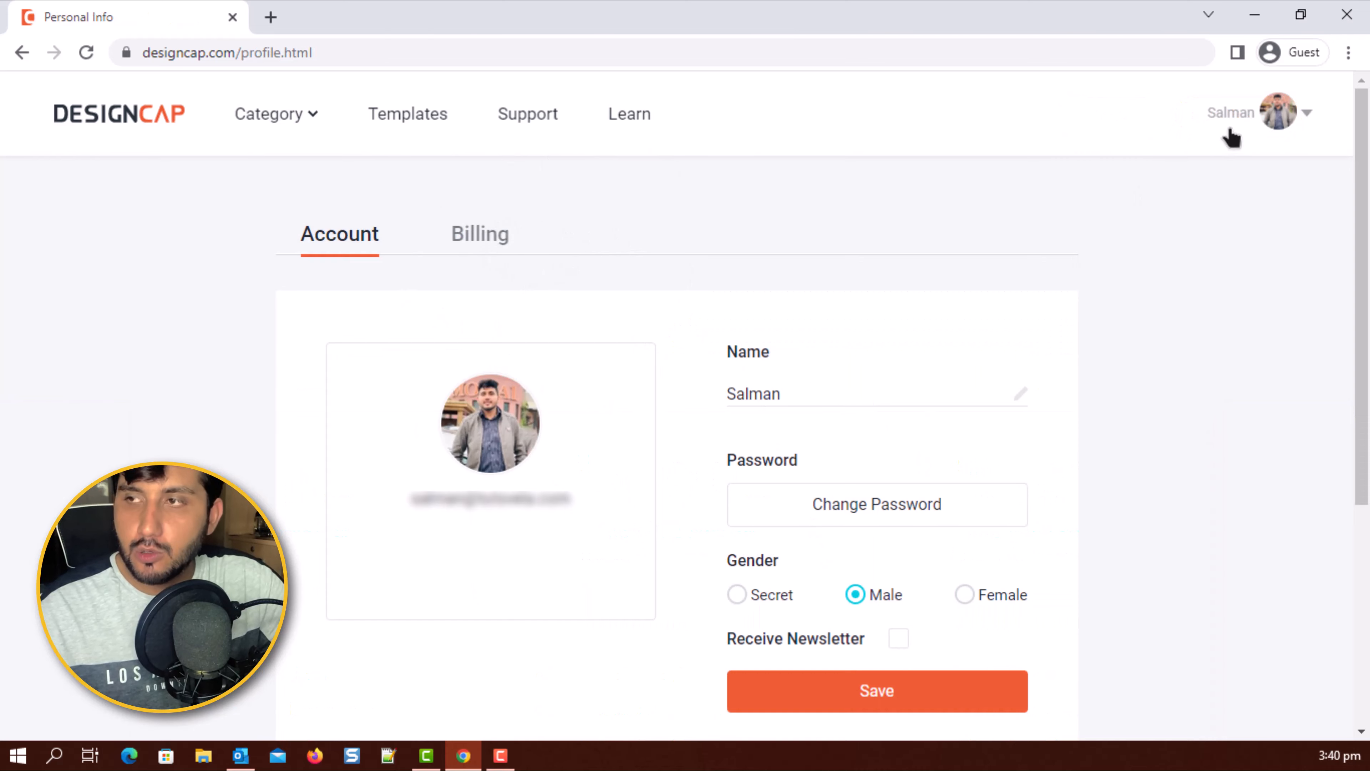
# - Check the account's current subscription plan in the profile menu
pyautogui.click(1277, 115)
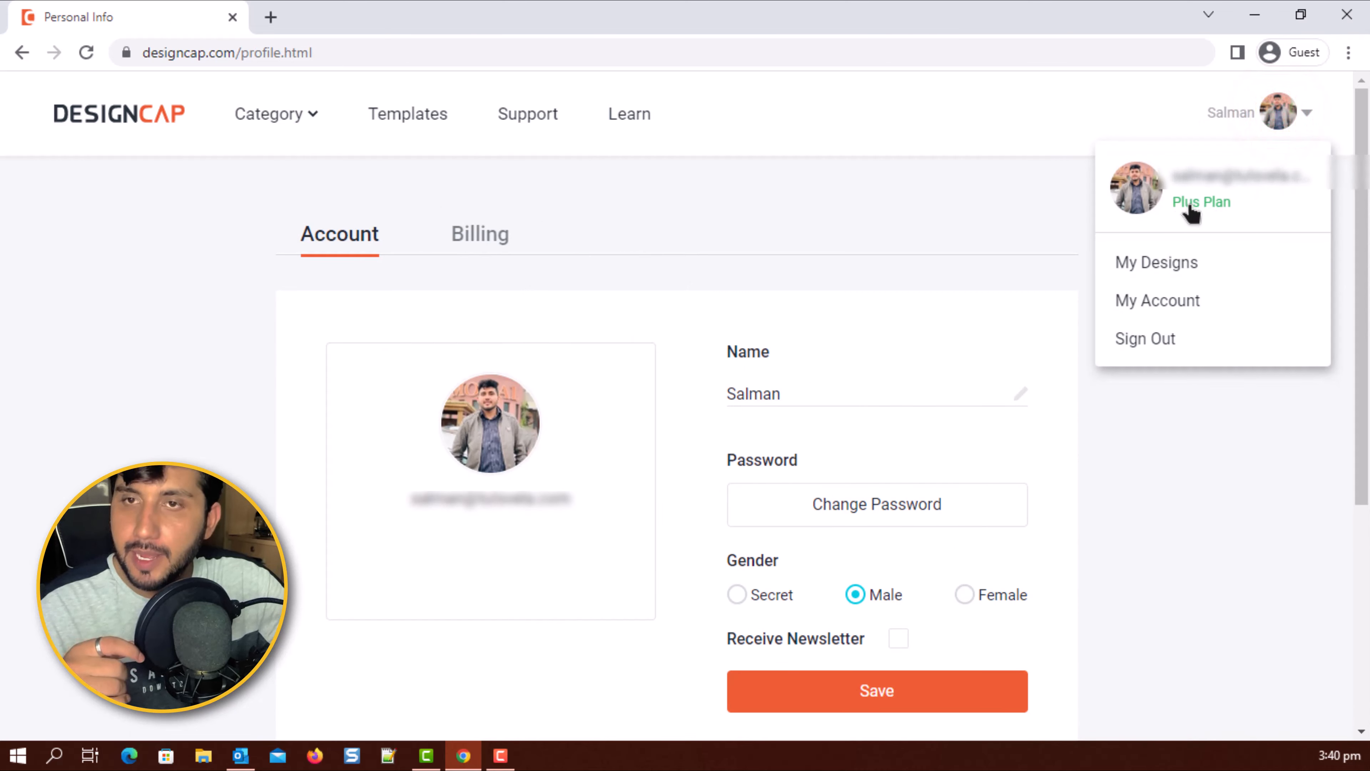
pyautogui.click(556, 238)
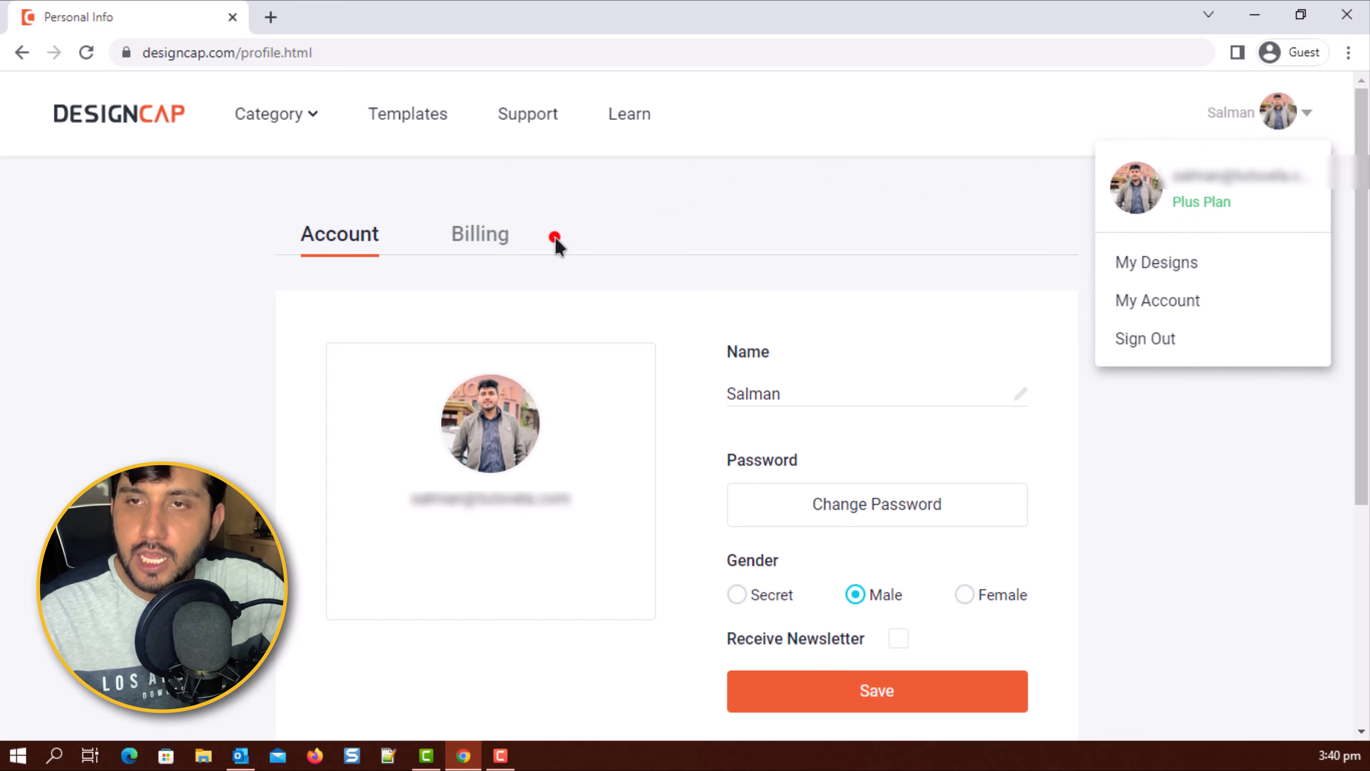
# - Open the signed-in account's My Designs page
pyautogui.click(1311, 108)
pyautogui.click(1147, 244)
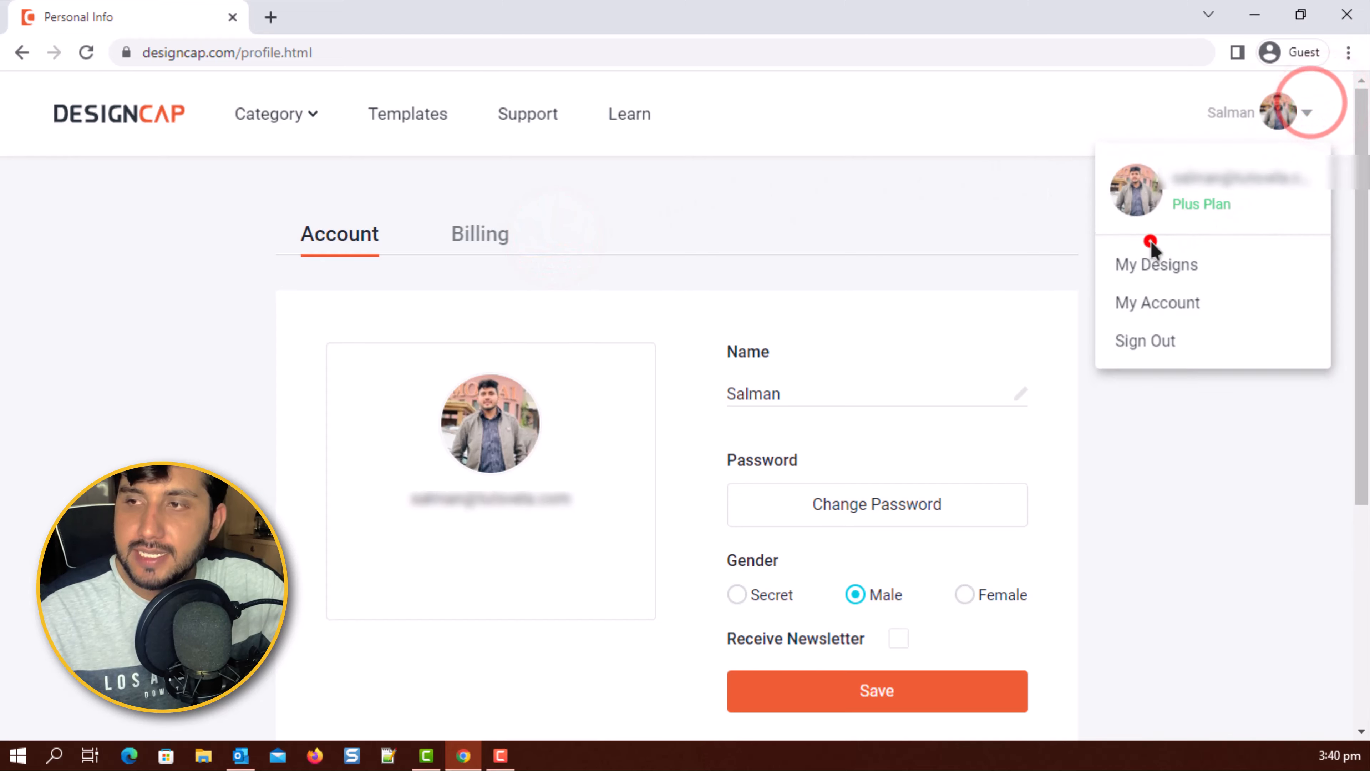
pyautogui.click(1273, 129)
pyautogui.click(1182, 260)
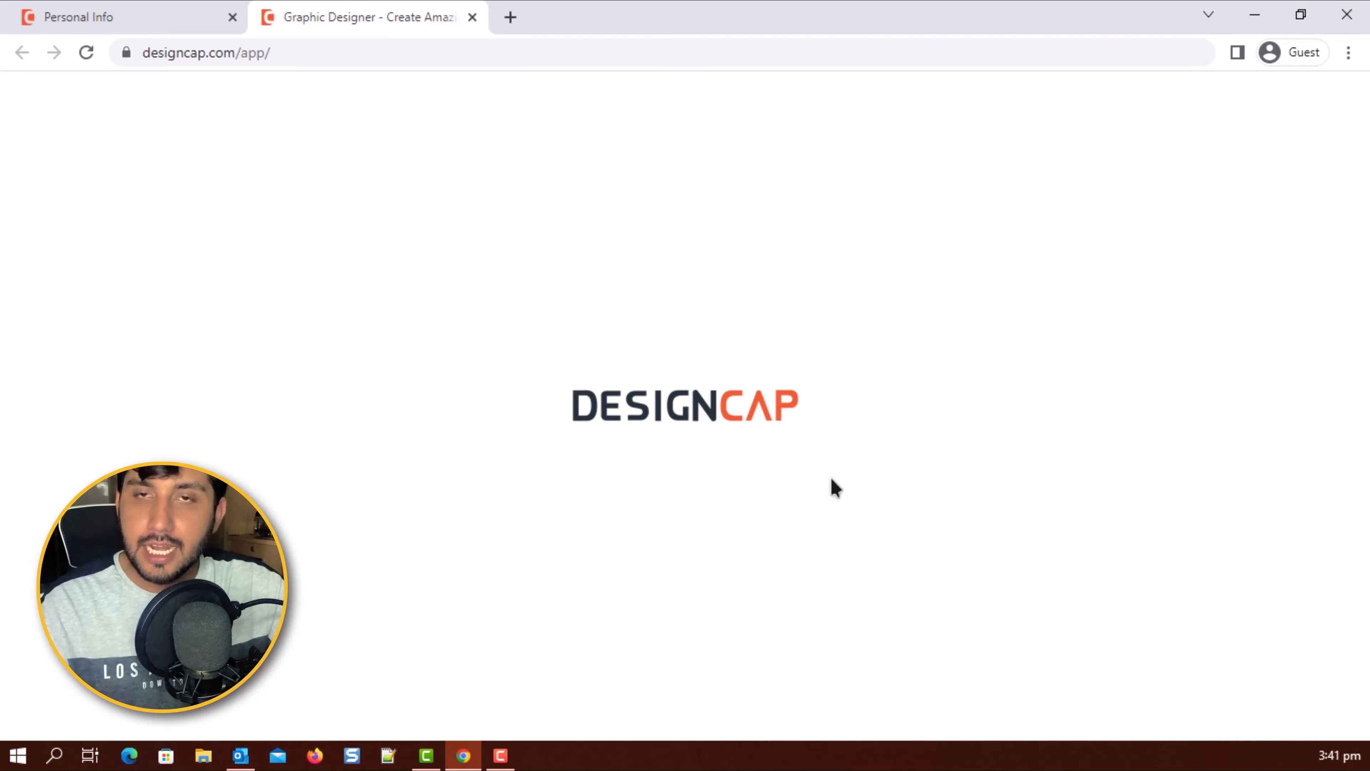
# - Go to the website's full template gallery and review the sample templates and the category list
pyautogui.click(199, 16)
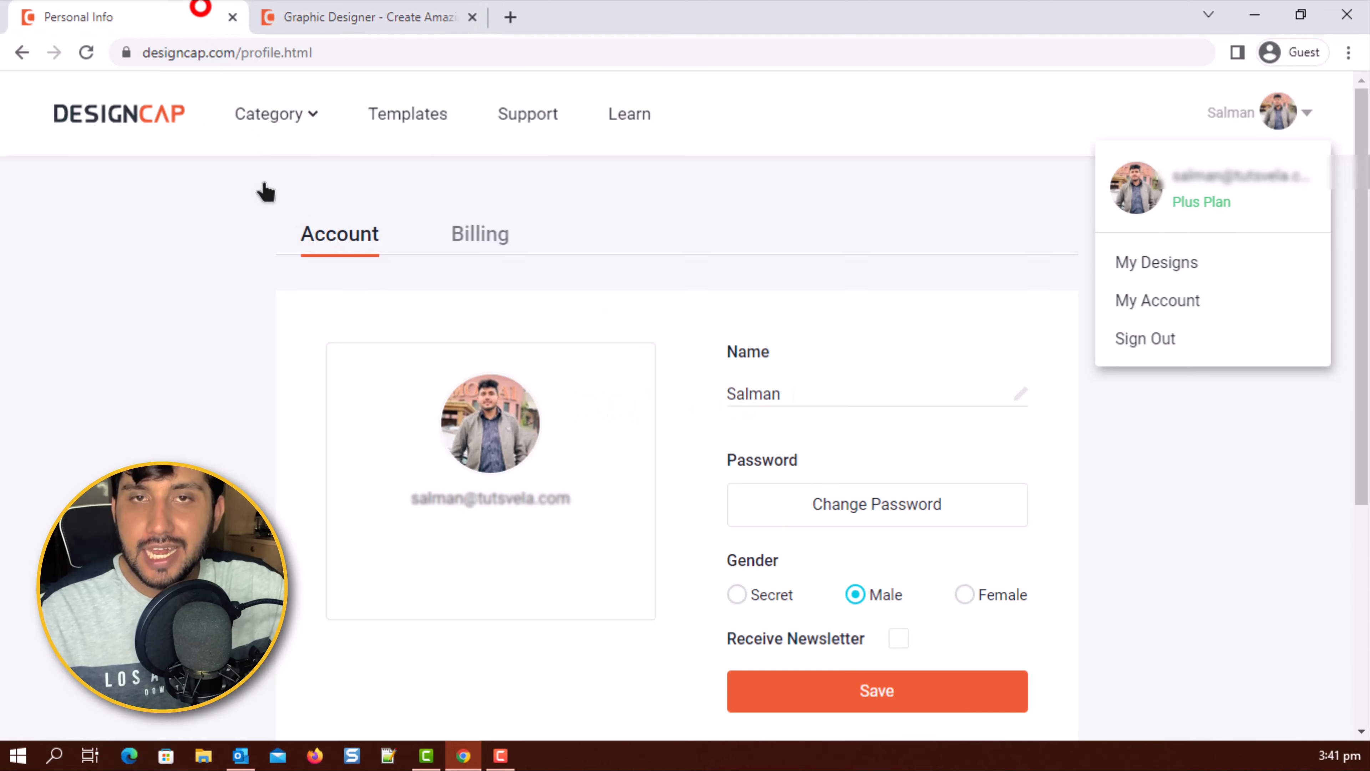
pyautogui.click(415, 114)
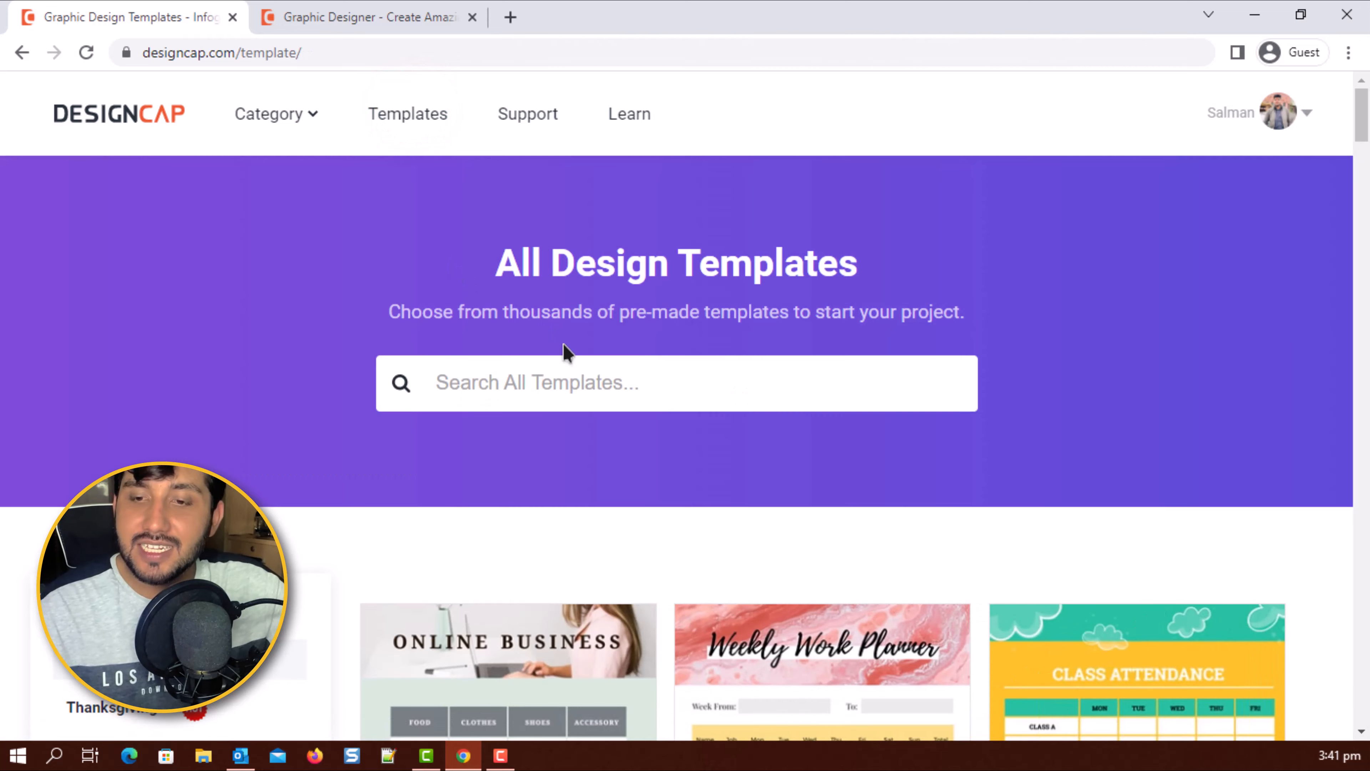
pyautogui.scroll(-5, 565, 352)
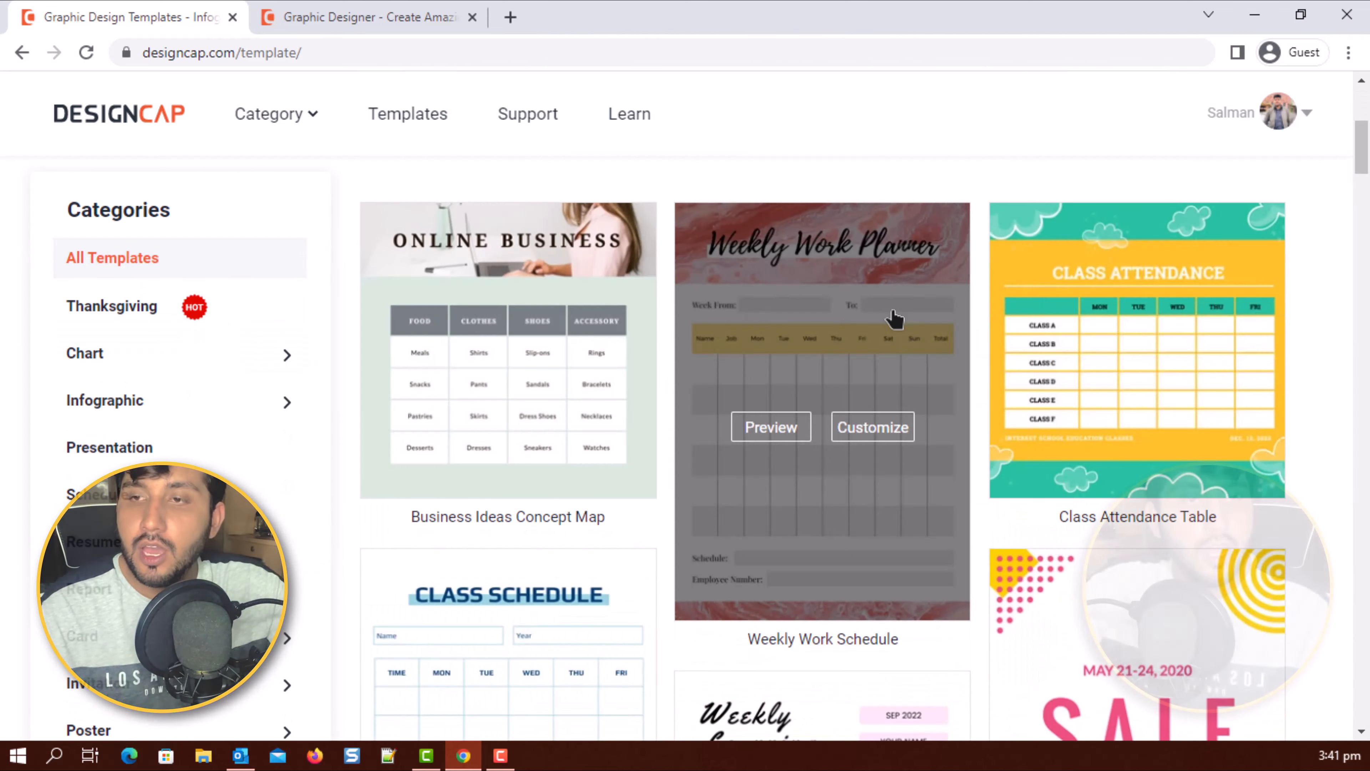
pyautogui.scroll(2, 800, 326)
pyautogui.scroll(-3, 137, 383)
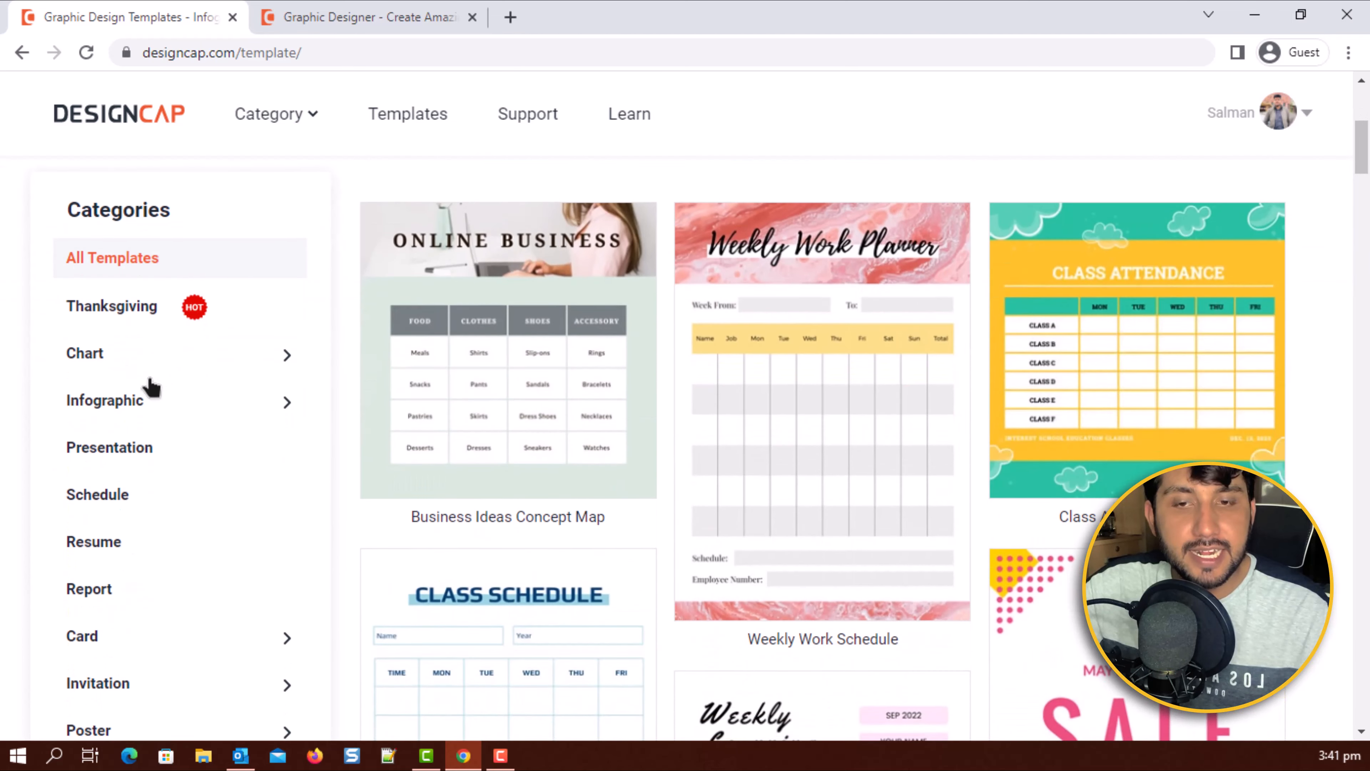
pyautogui.scroll(-8, 140, 216)
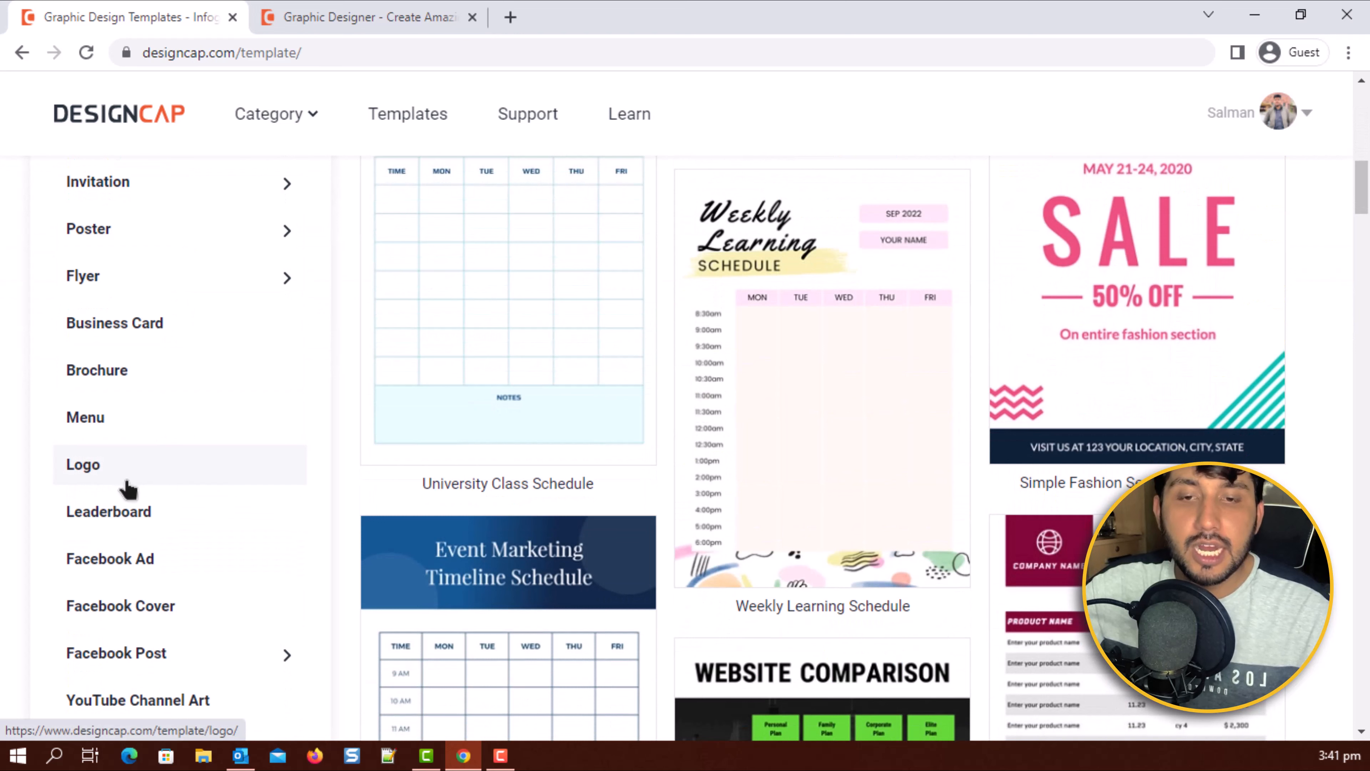
# - Browse the Logo category's templates, glance at the My Designs page and return to the template gallery
pyautogui.click(90, 465)
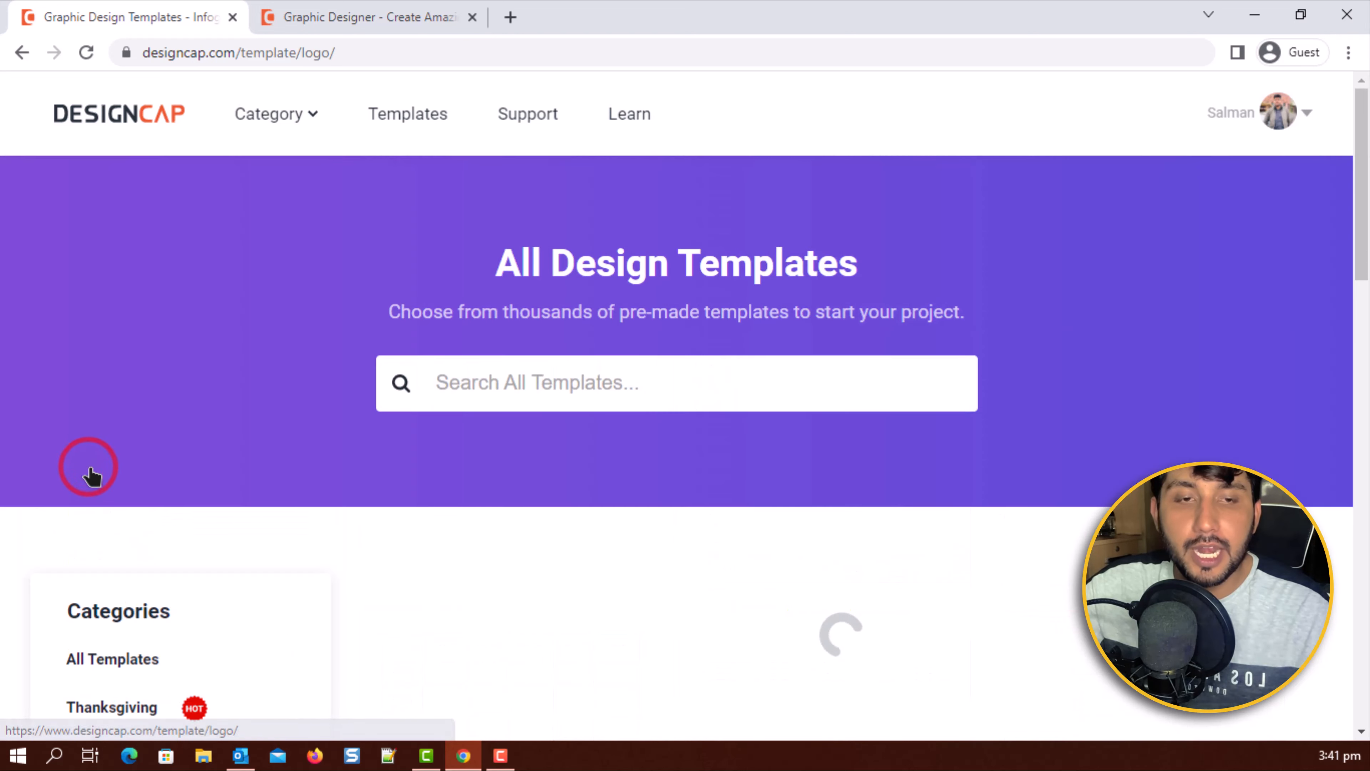
pyautogui.scroll(-5, 242, 475)
pyautogui.scroll(3, 302, 486)
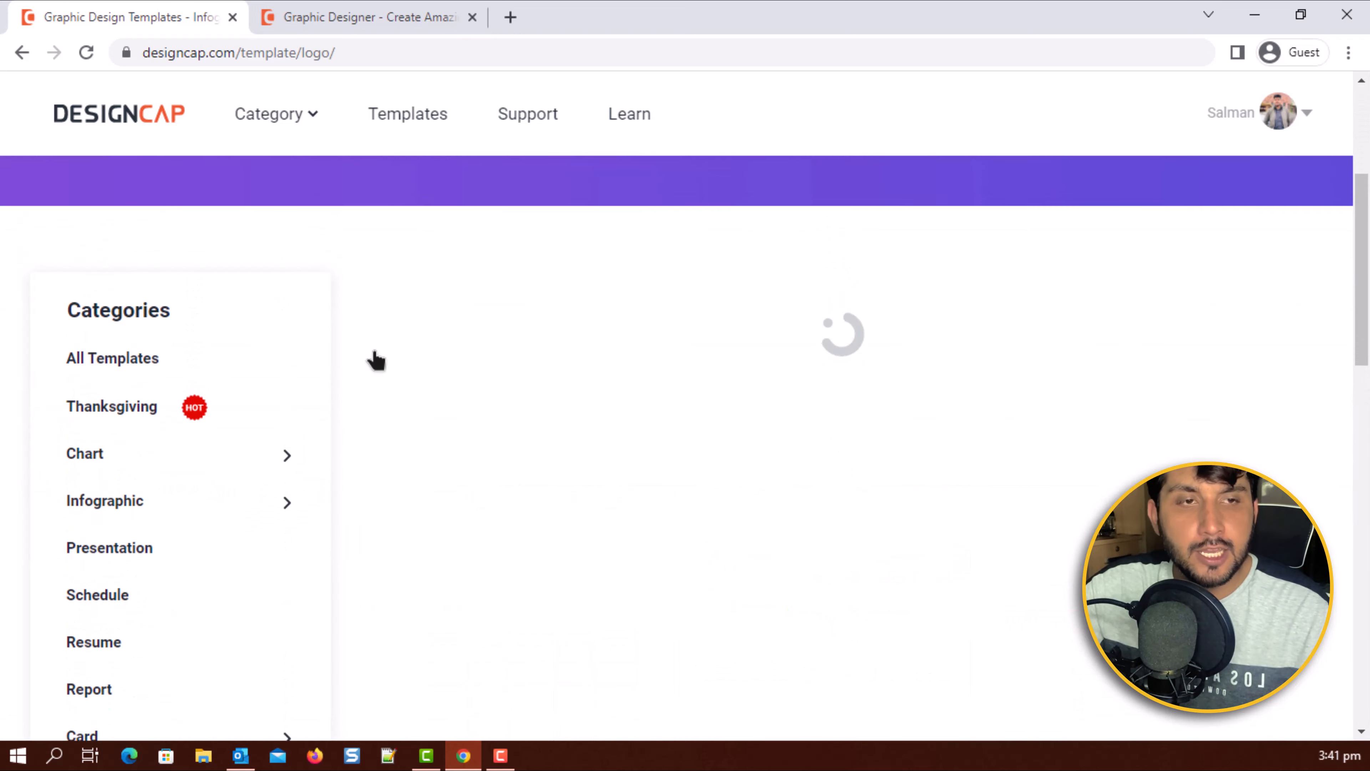
pyautogui.scroll(-2, 1040, 477)
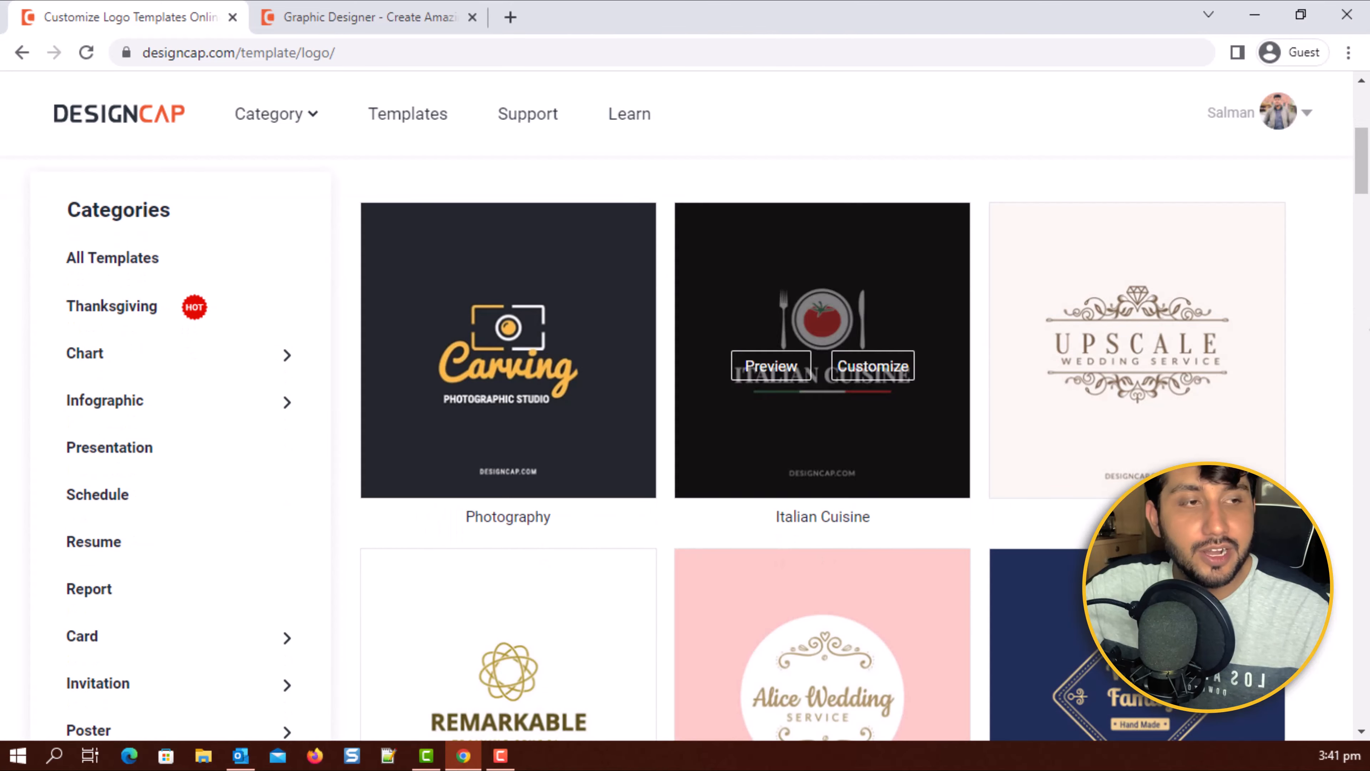
pyautogui.scroll(-4, 1105, 387)
pyautogui.scroll(-7, 755, 388)
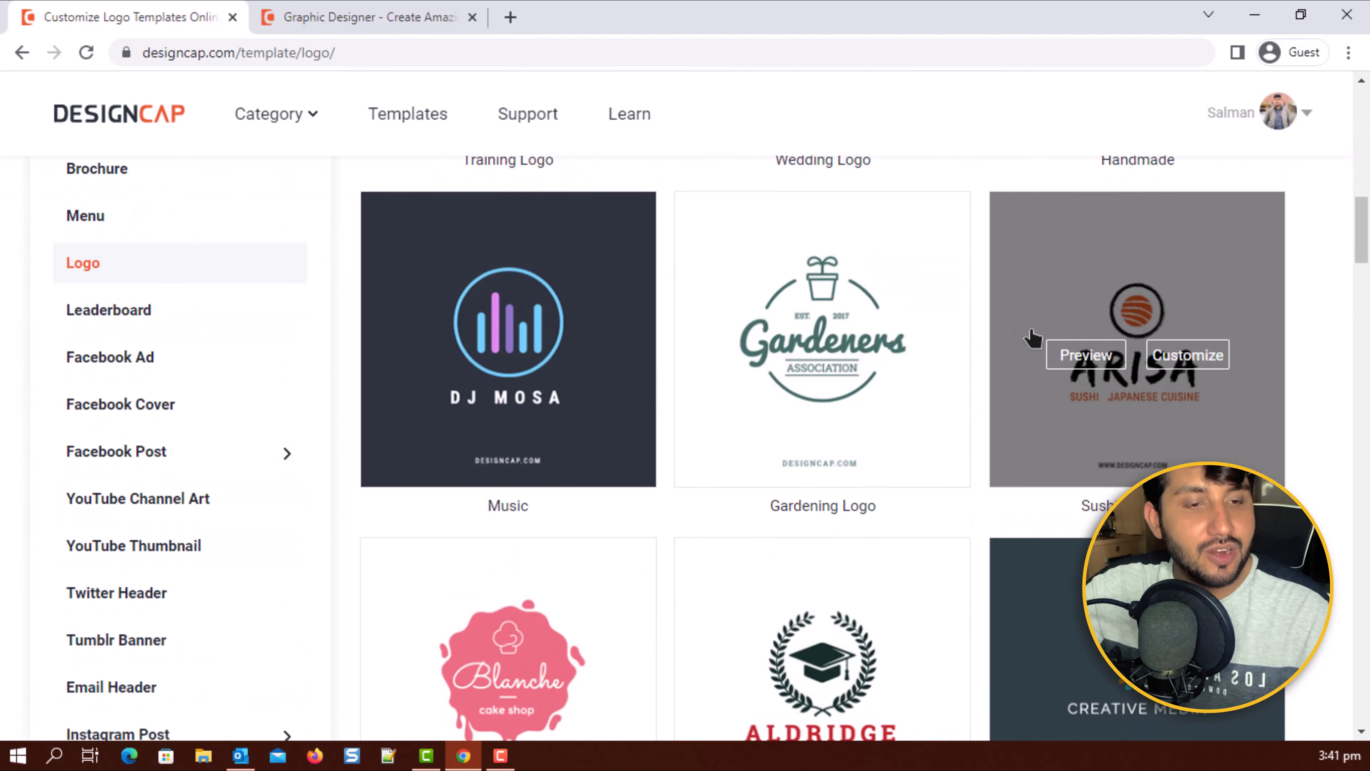
pyautogui.scroll(-6, 510, 369)
pyautogui.scroll(-7, 1181, 337)
pyautogui.scroll(9, 1079, 332)
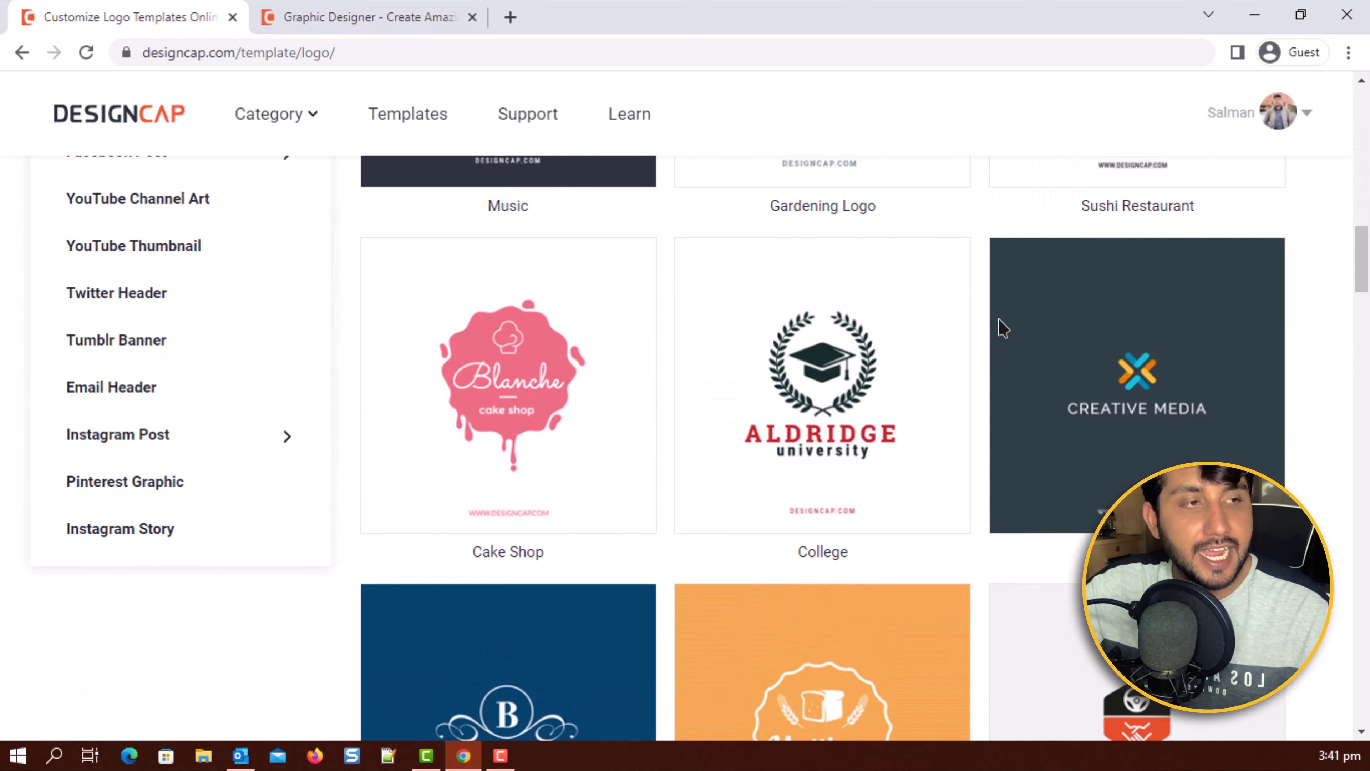
pyautogui.scroll(-5, 719, 413)
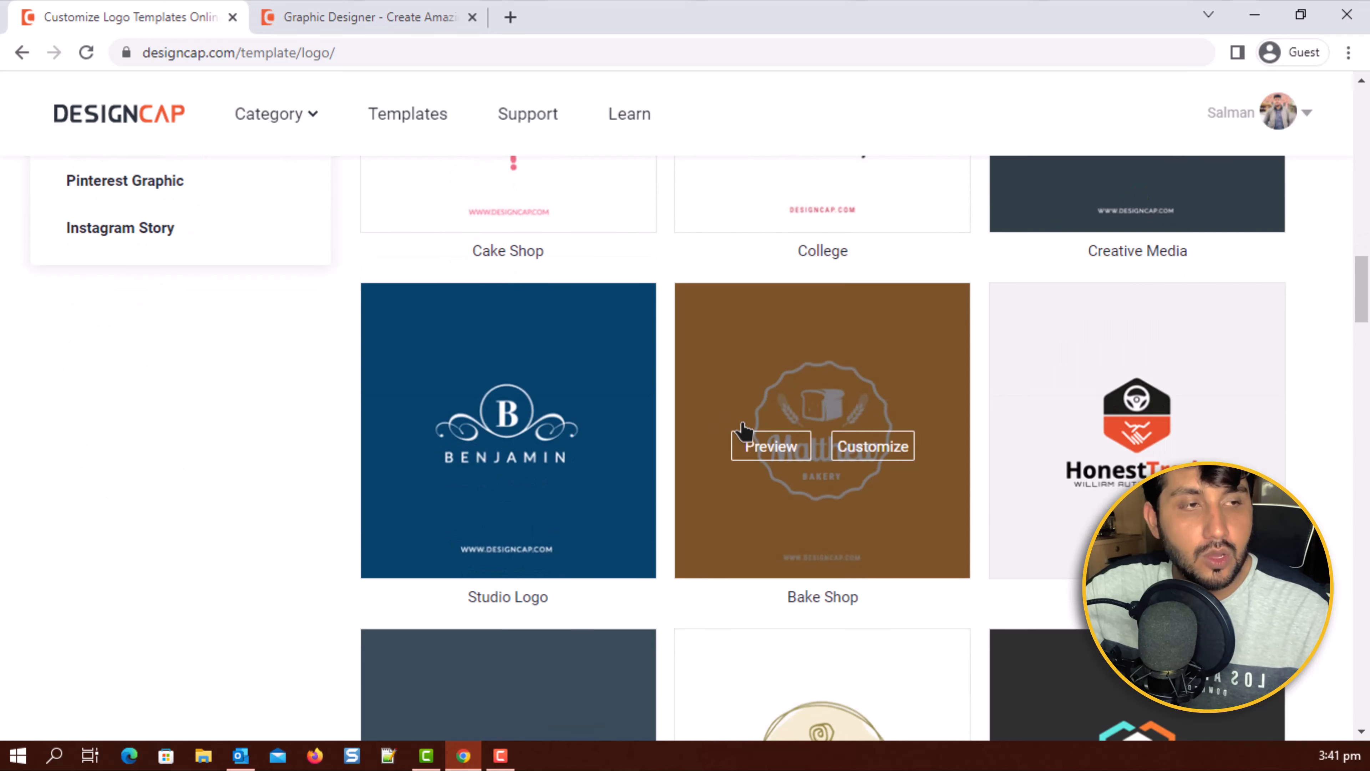
pyautogui.scroll(-9, 604, 398)
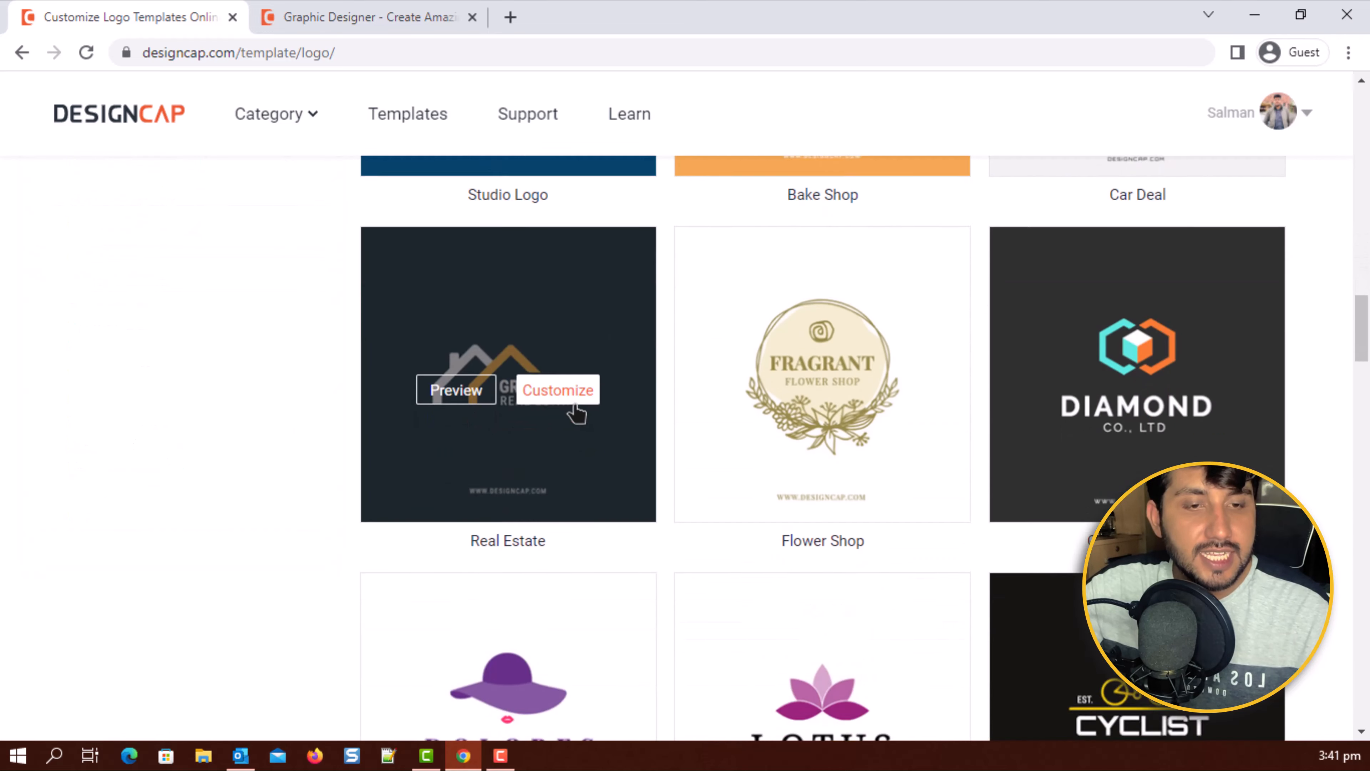
pyautogui.scroll(-8, 485, 427)
pyautogui.scroll(4, 841, 447)
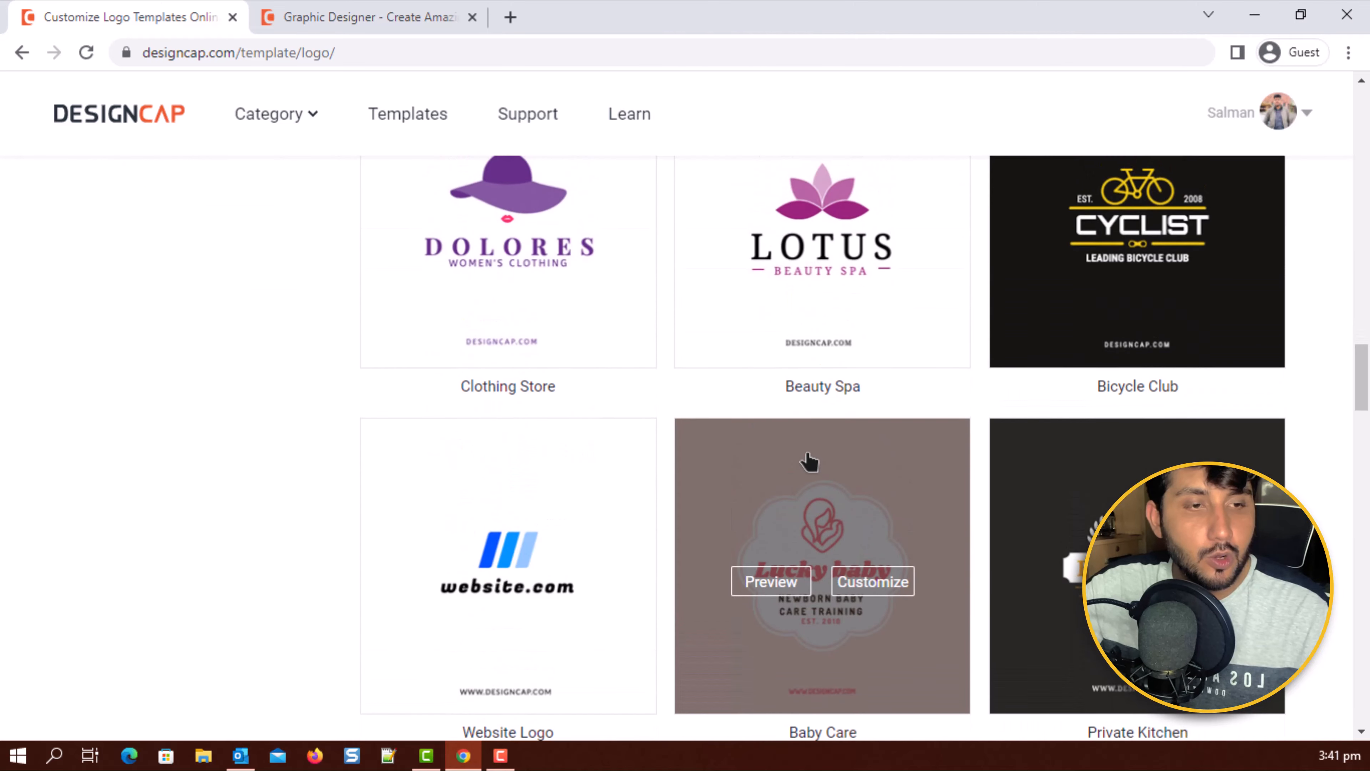
pyautogui.scroll(-2, 438, 547)
pyautogui.click(398, 12)
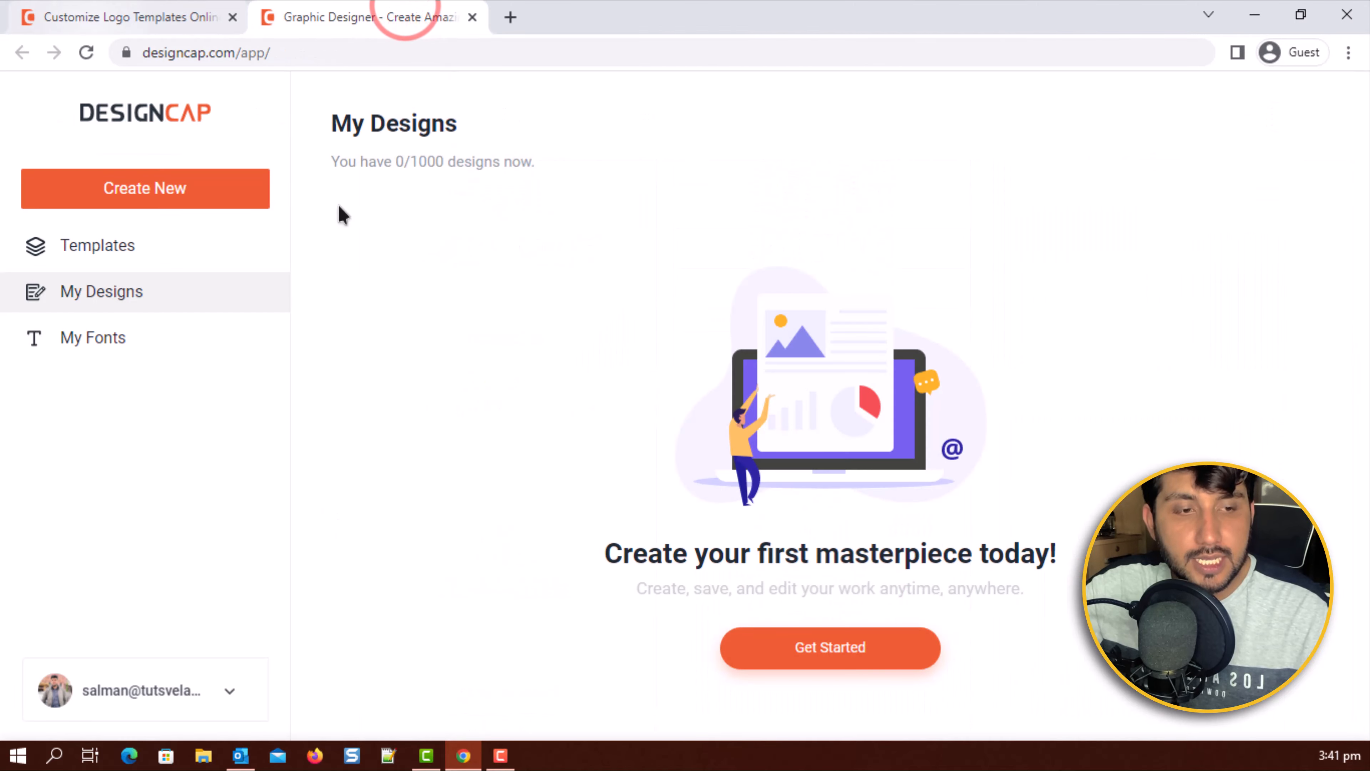
pyautogui.click(89, 8)
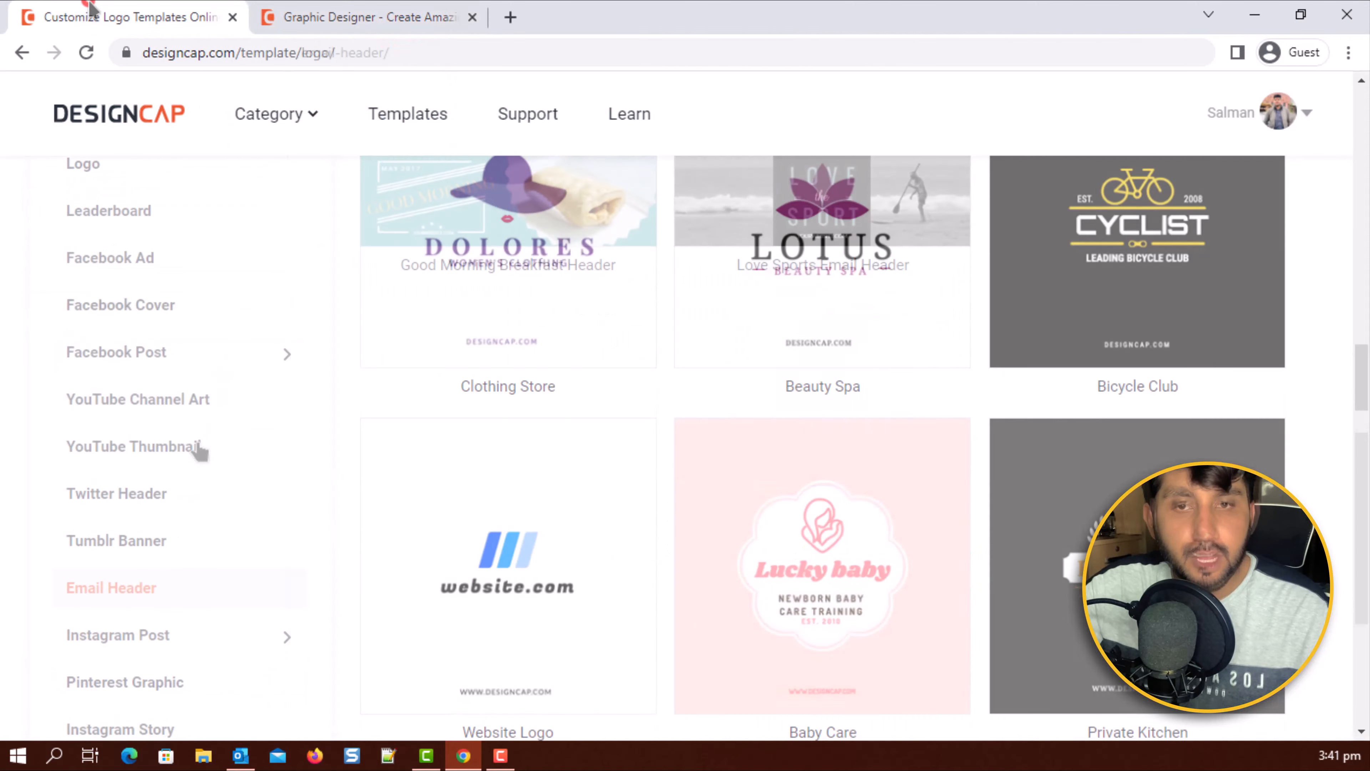
# - Look through the YouTube Channel Art templates and open the Fitness Running template for customizing
pyautogui.click(184, 399)
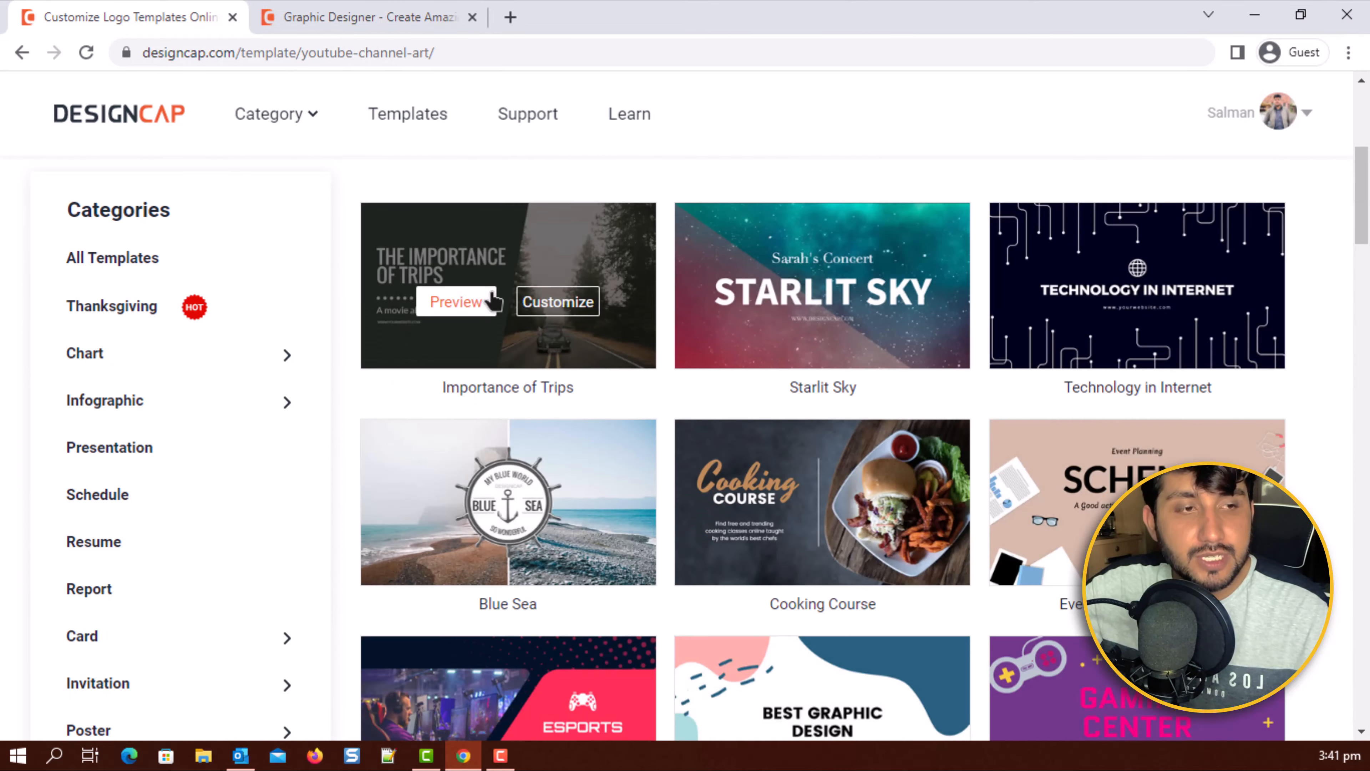
pyautogui.scroll(-5, 540, 410)
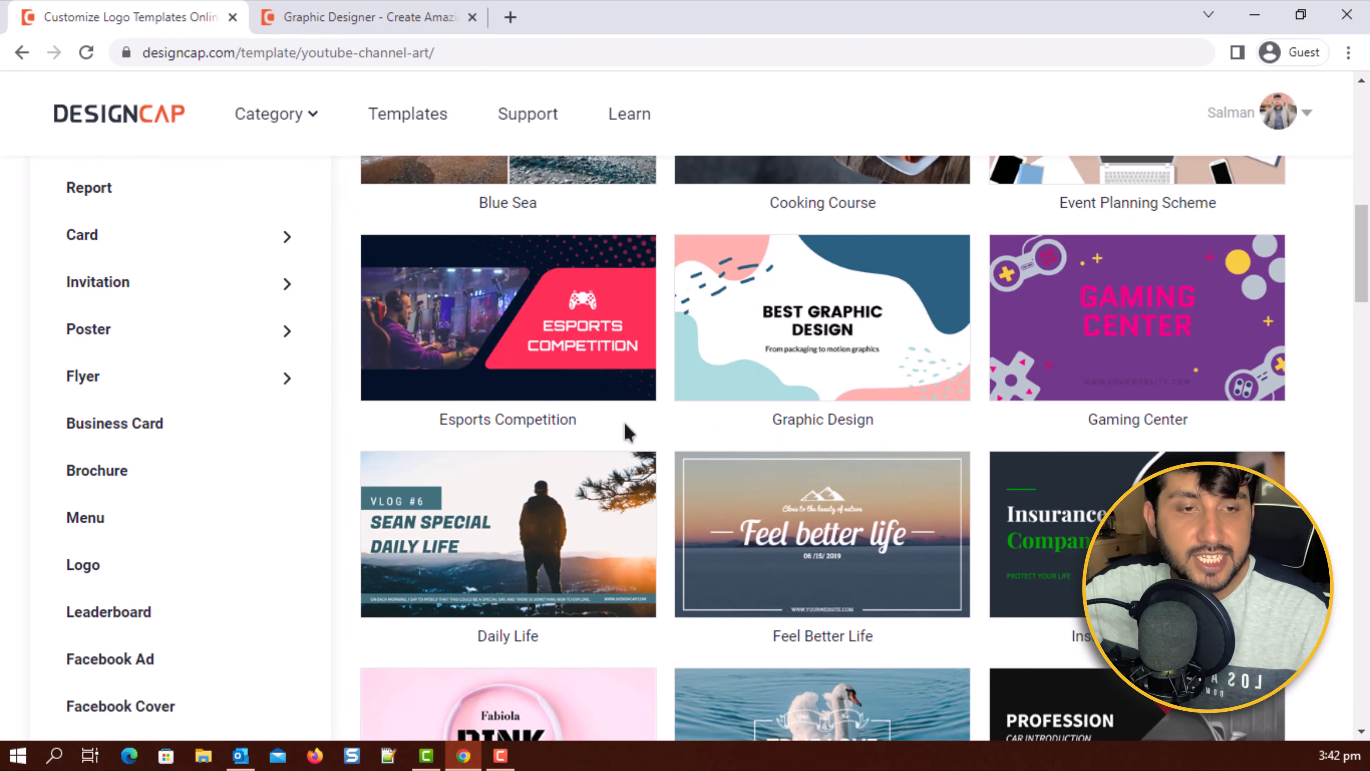
pyautogui.scroll(-5, 626, 432)
pyautogui.scroll(3, 538, 474)
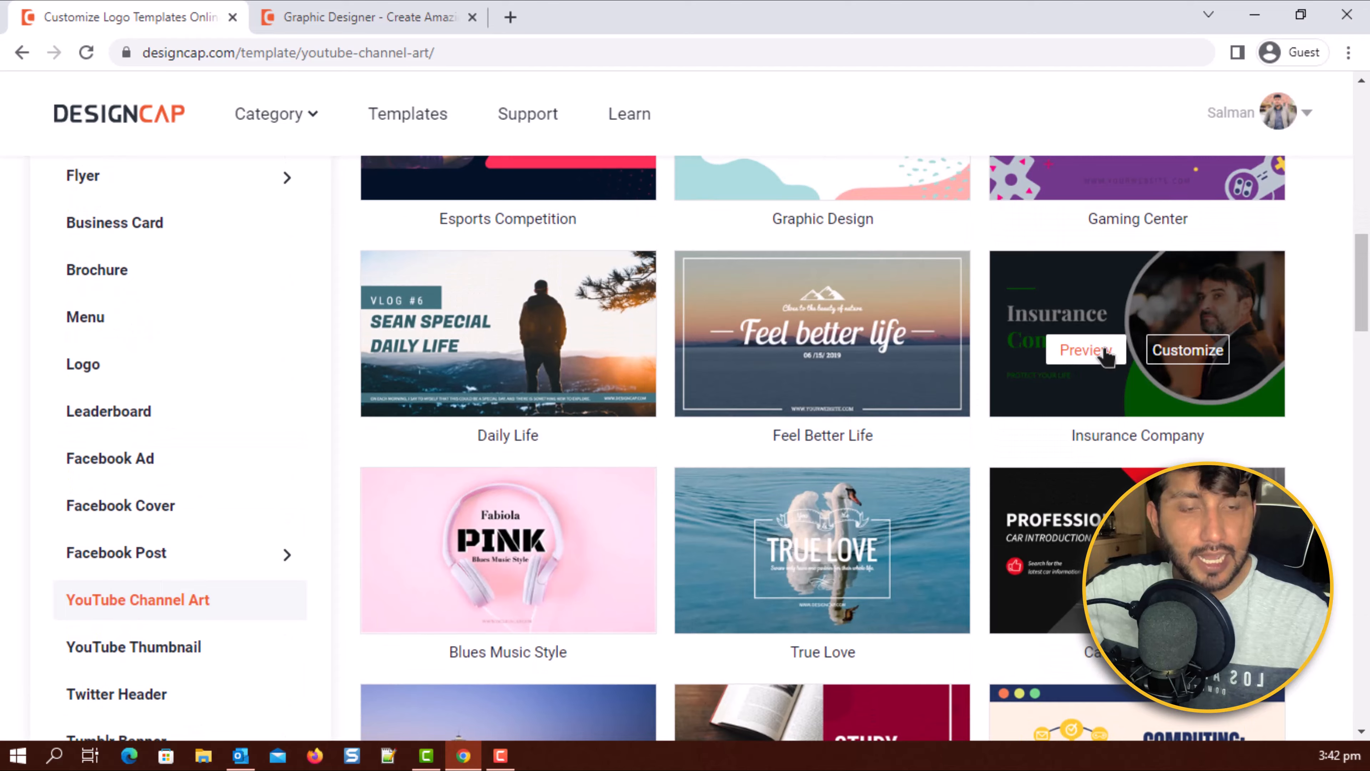
pyautogui.scroll(-6, 1106, 356)
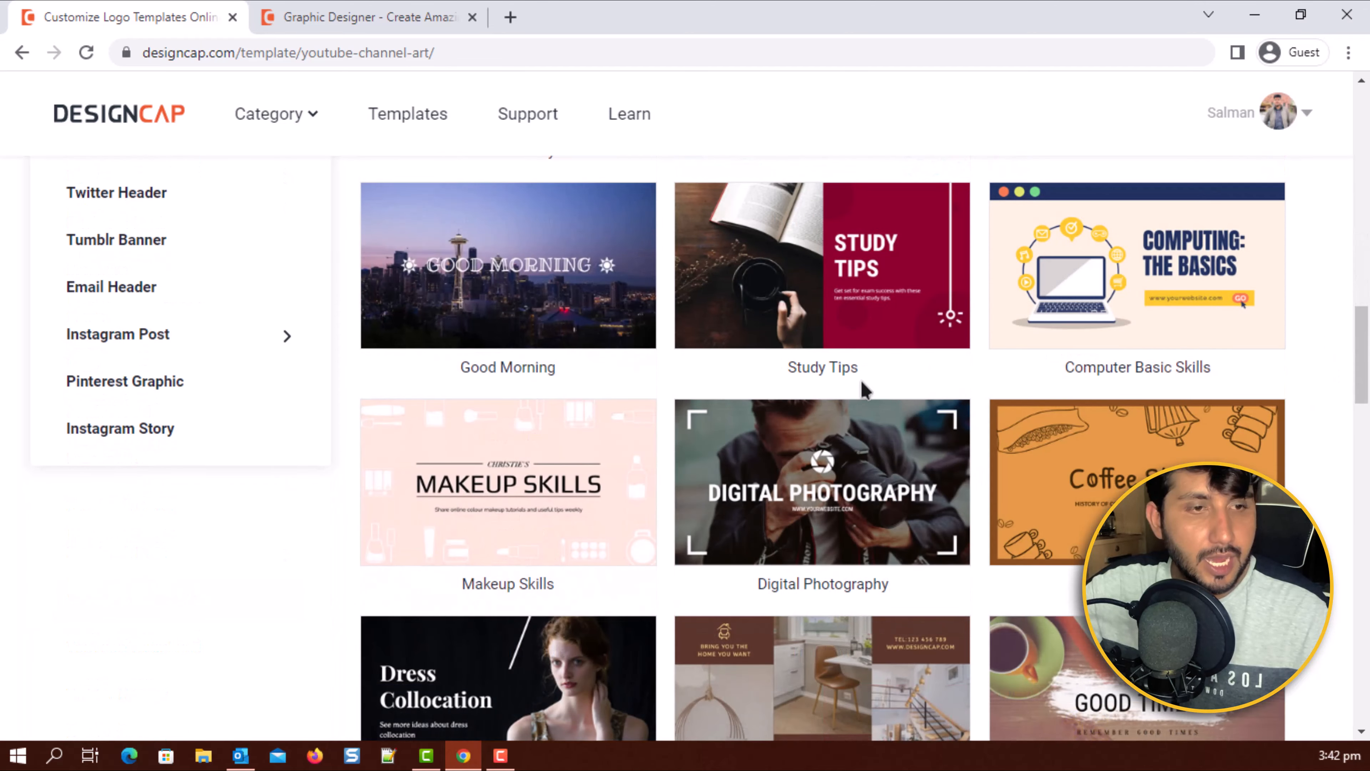
pyautogui.scroll(-5, 756, 410)
pyautogui.scroll(-5, 485, 442)
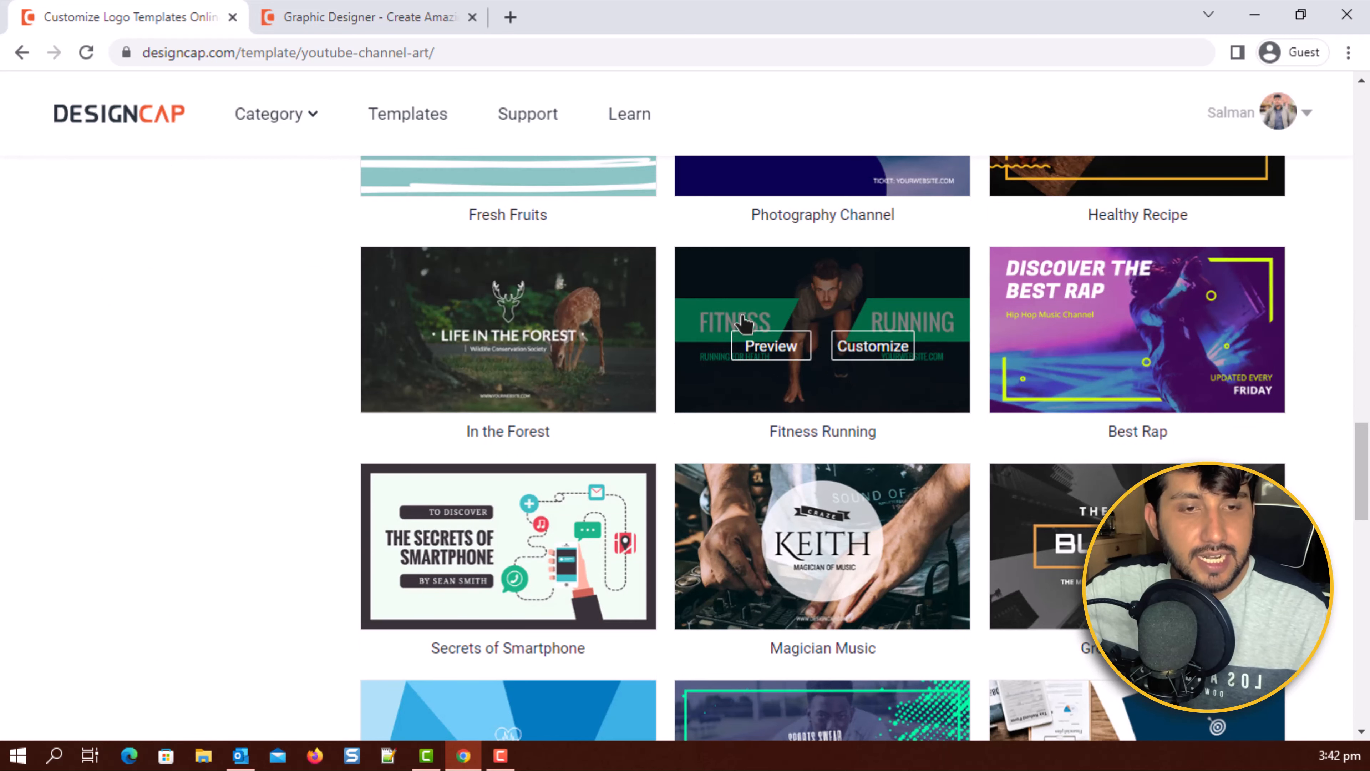
pyautogui.click(909, 346)
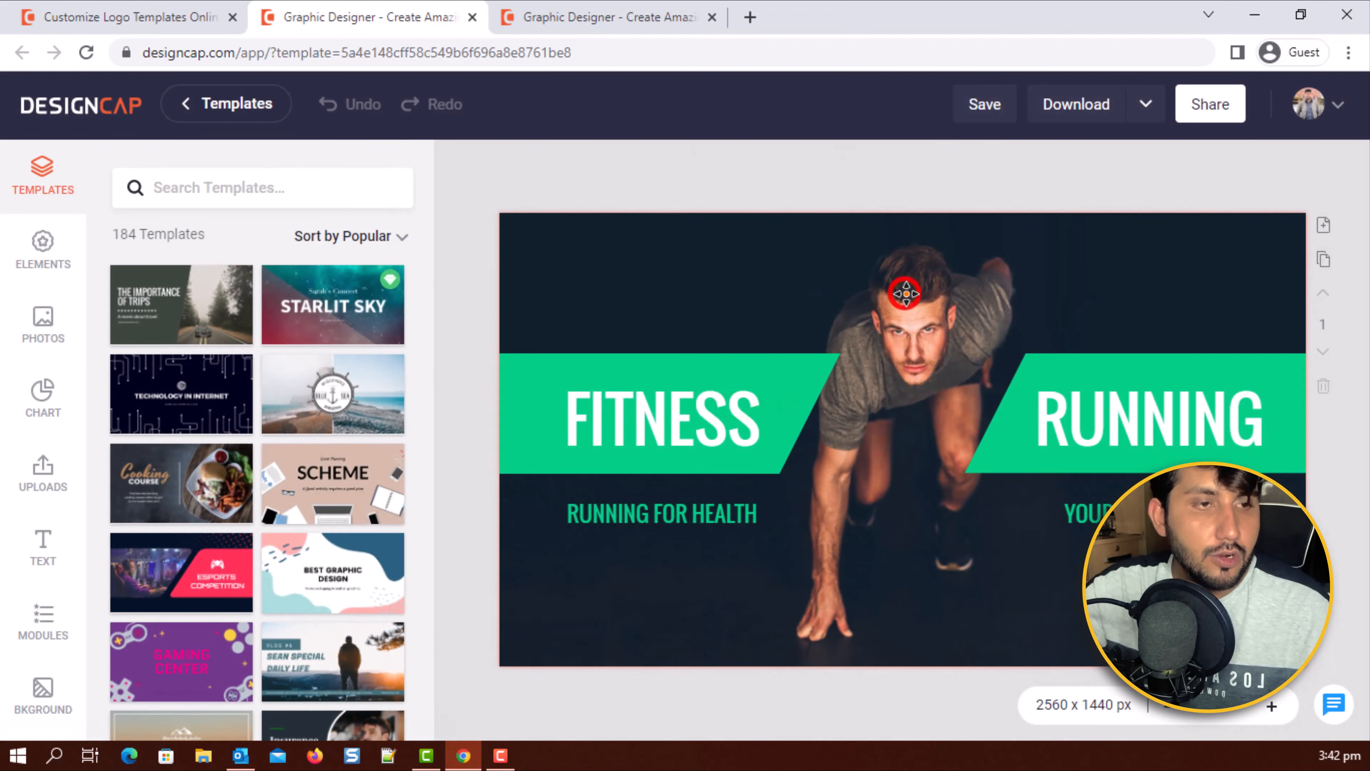
# - Try moving the background photo of the runner down the canvas, undo the move and reselect the photo
pyautogui.click(905, 293)
pyautogui.moveTo(897, 312); pyautogui.dragTo(893, 457)
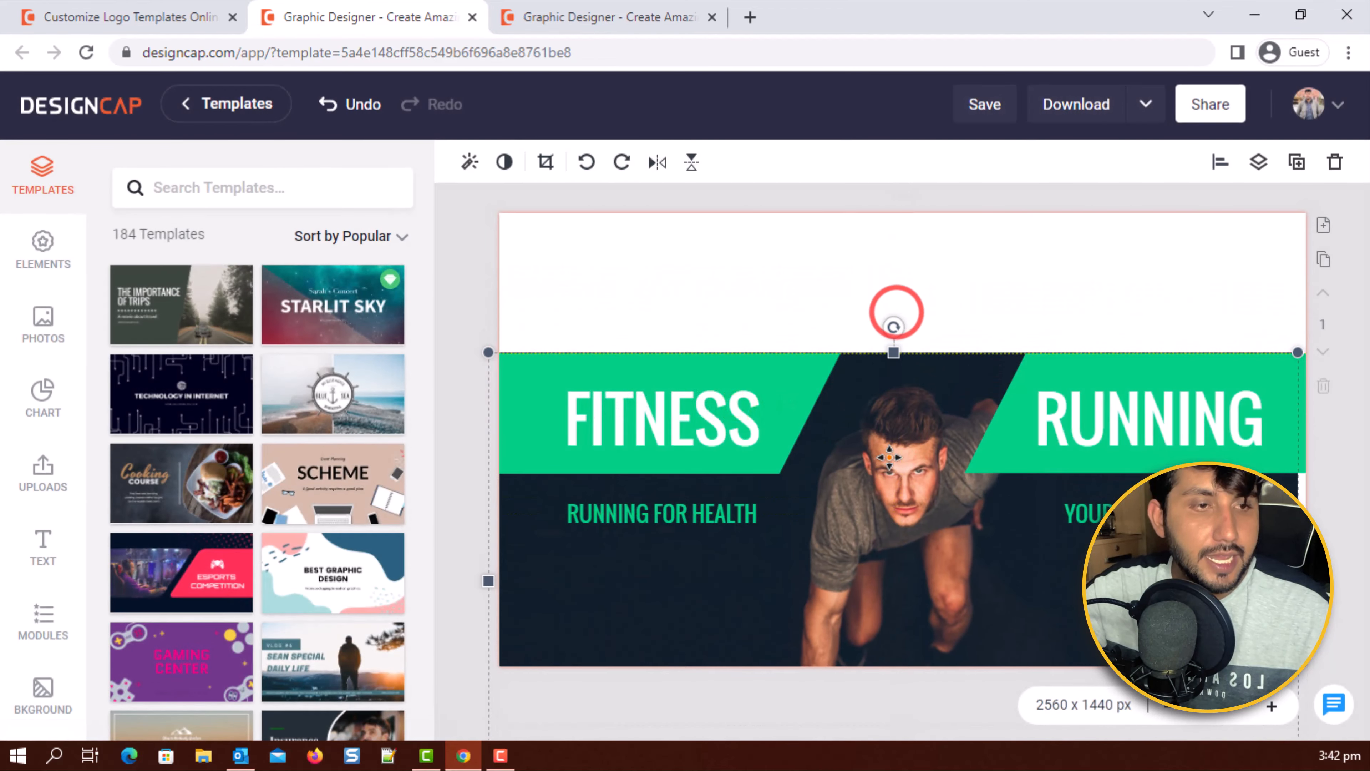
pyautogui.hotkey('ctrl', 'z')
pyautogui.hotkey('ctrl', 'z')
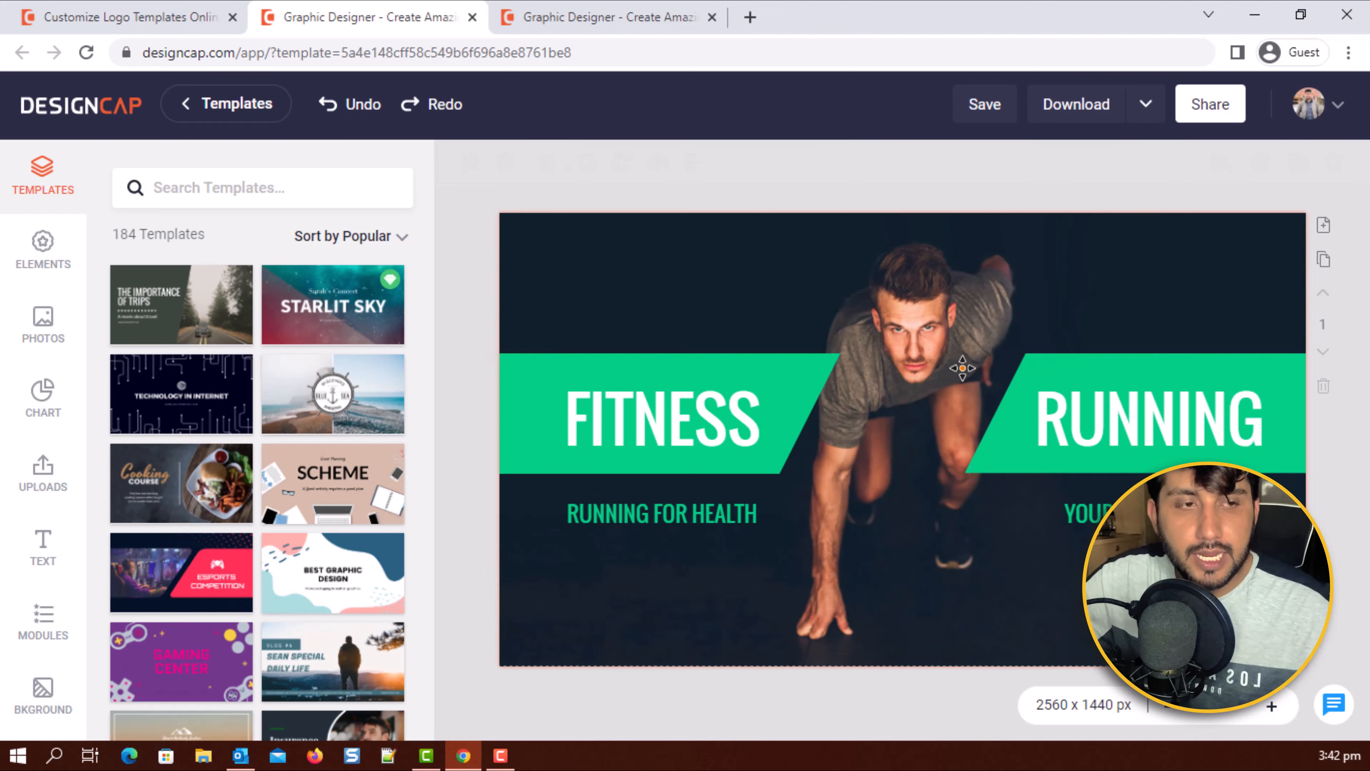
pyautogui.click(949, 330)
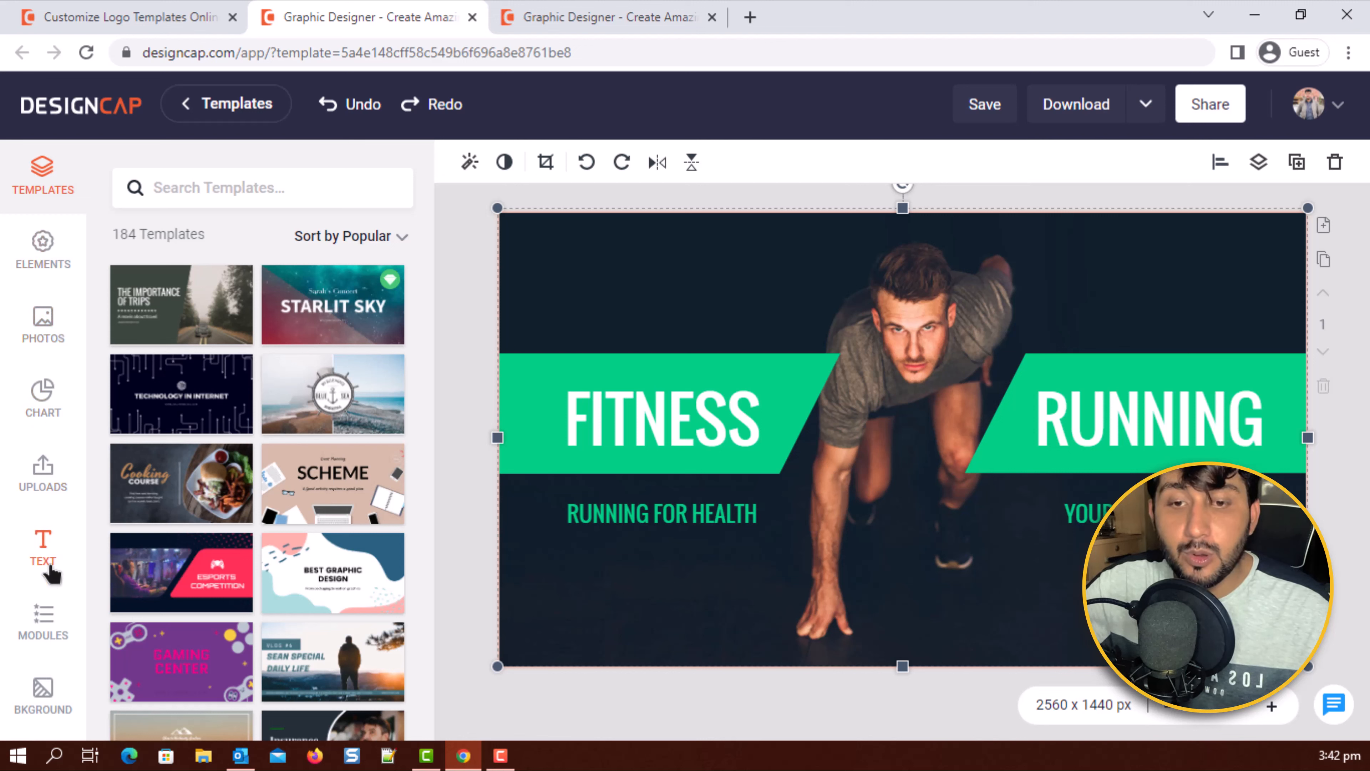
# - Review the editor's module categories, from Social Icon and Icons & Text through Timelines and Diagrams to SWOT
pyautogui.click(49, 622)
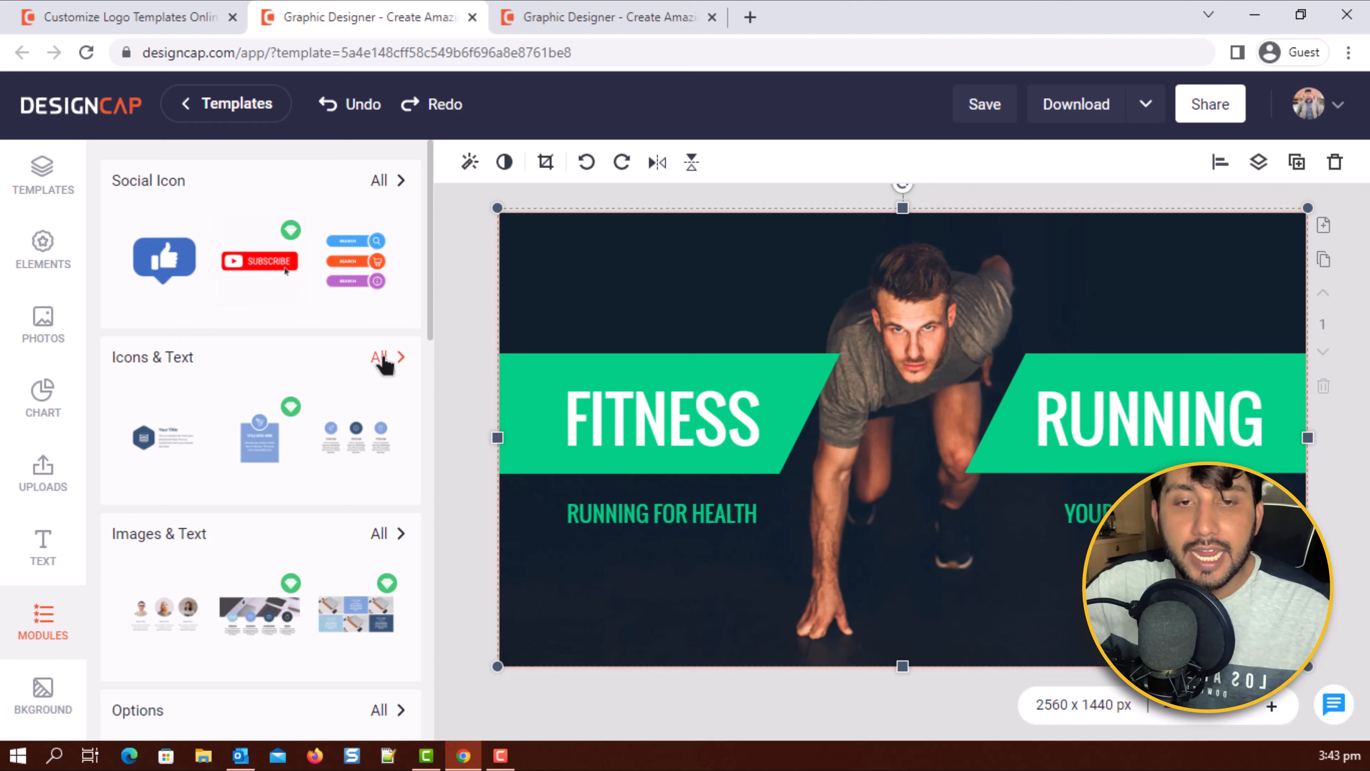
pyautogui.scroll(-4, 384, 362)
pyautogui.scroll(-4, 324, 373)
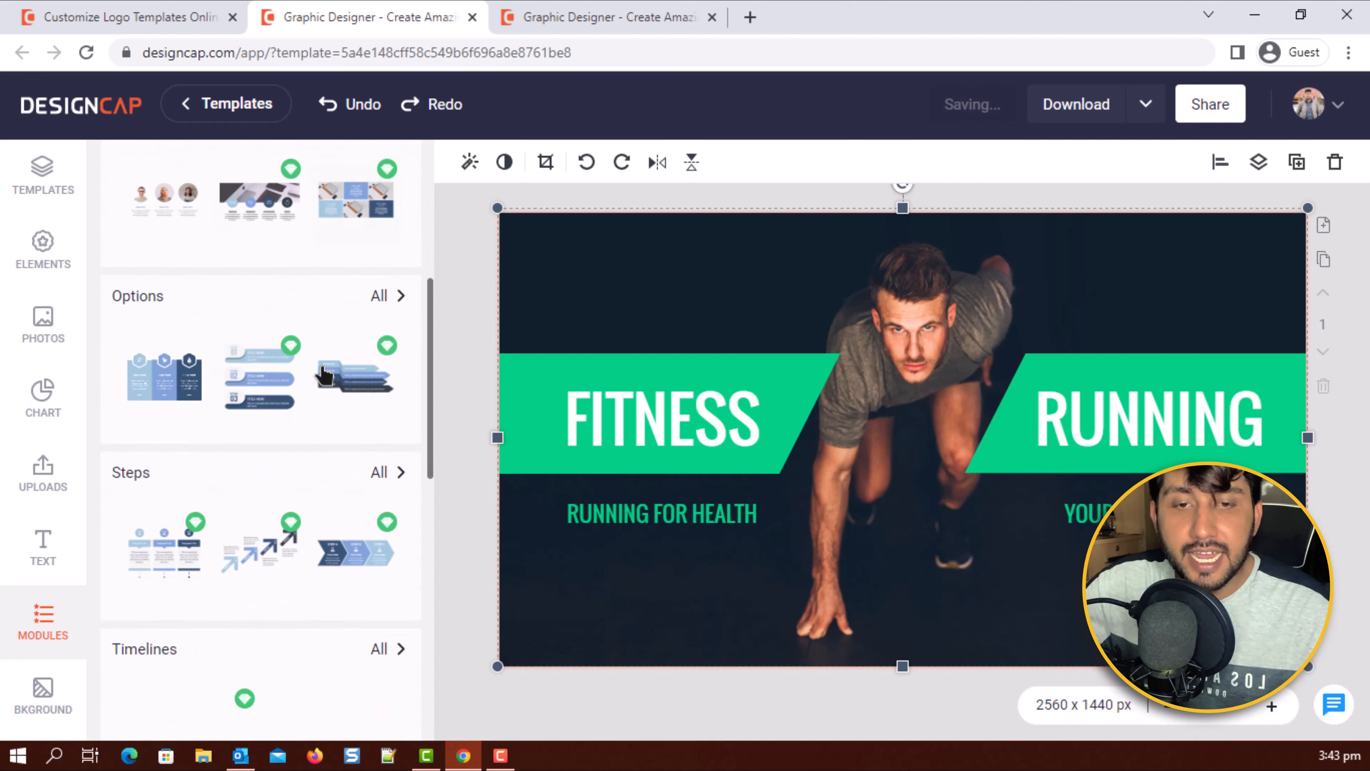
pyautogui.scroll(-1, 323, 373)
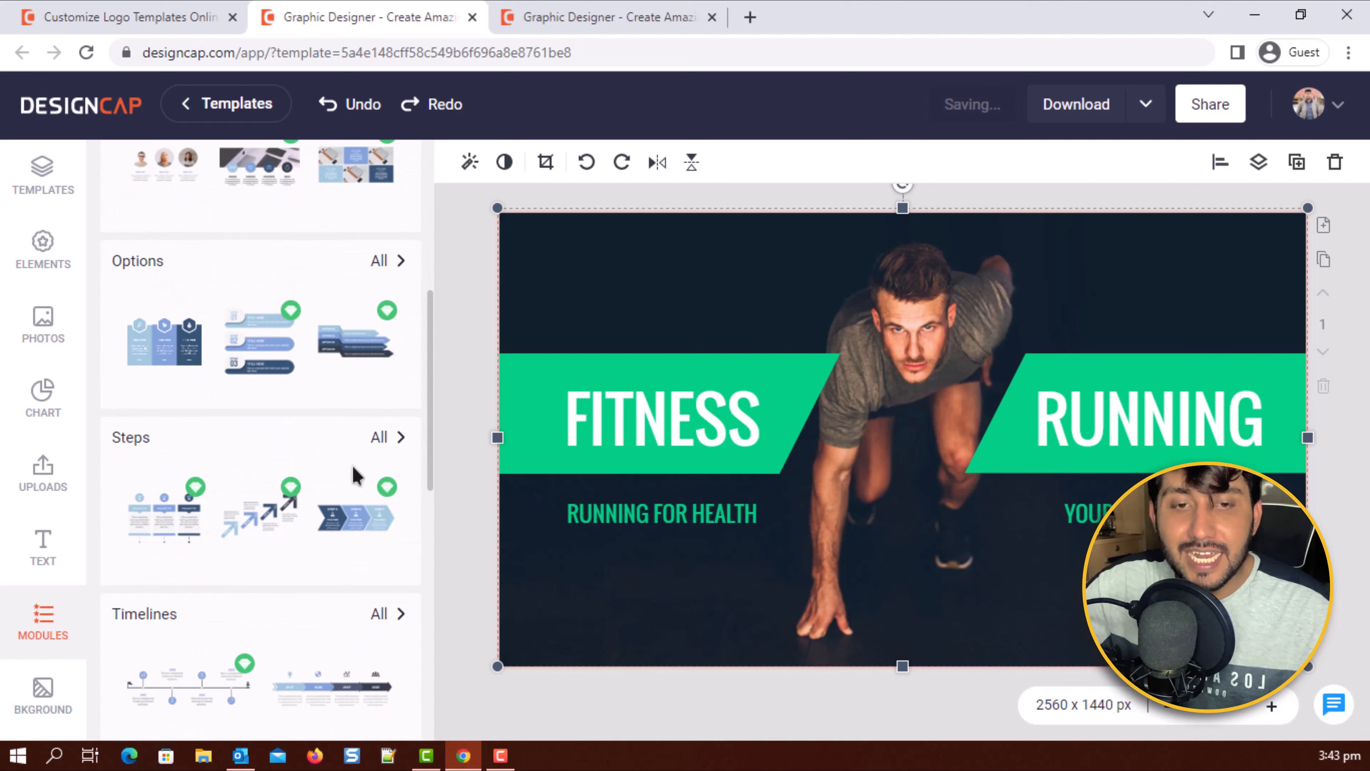
pyautogui.scroll(-5, 356, 475)
pyautogui.scroll(-5, 227, 383)
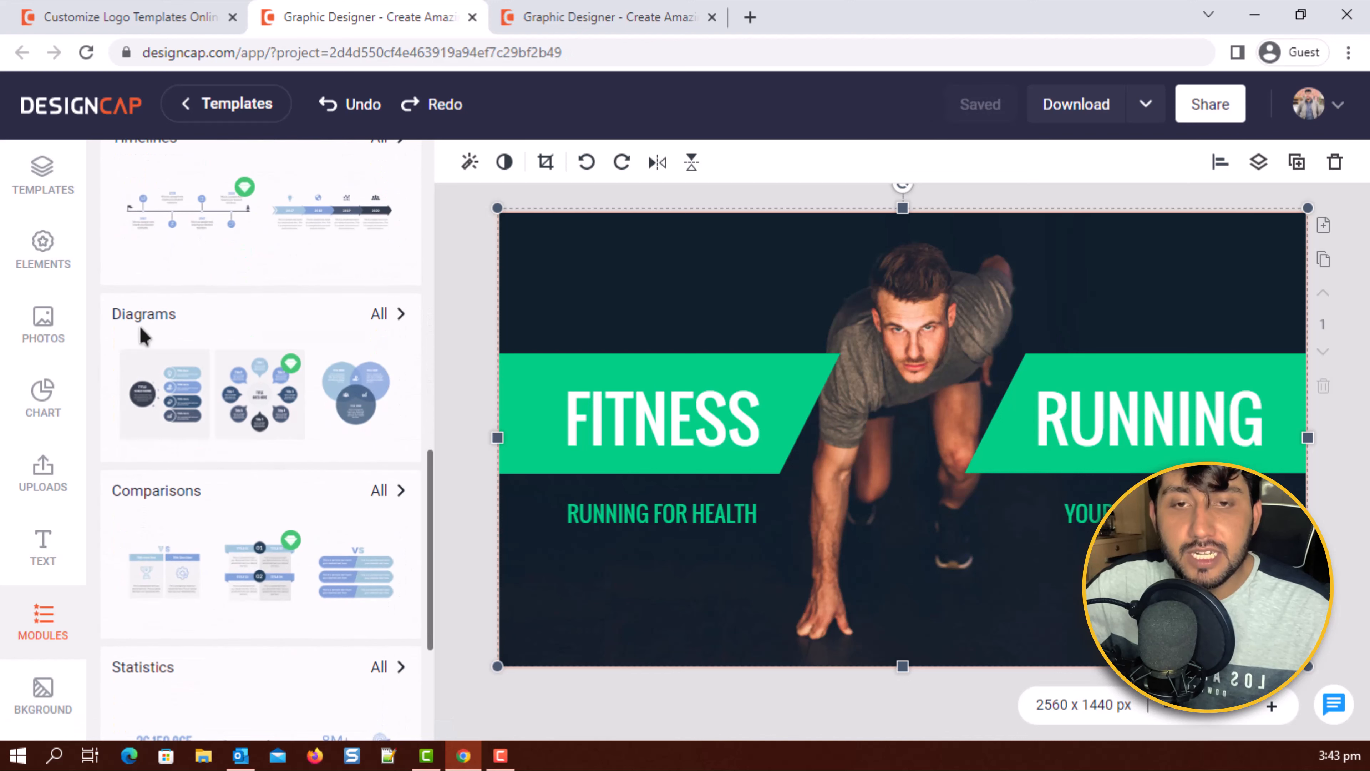
pyautogui.scroll(-5, 275, 422)
pyautogui.scroll(-1, 269, 324)
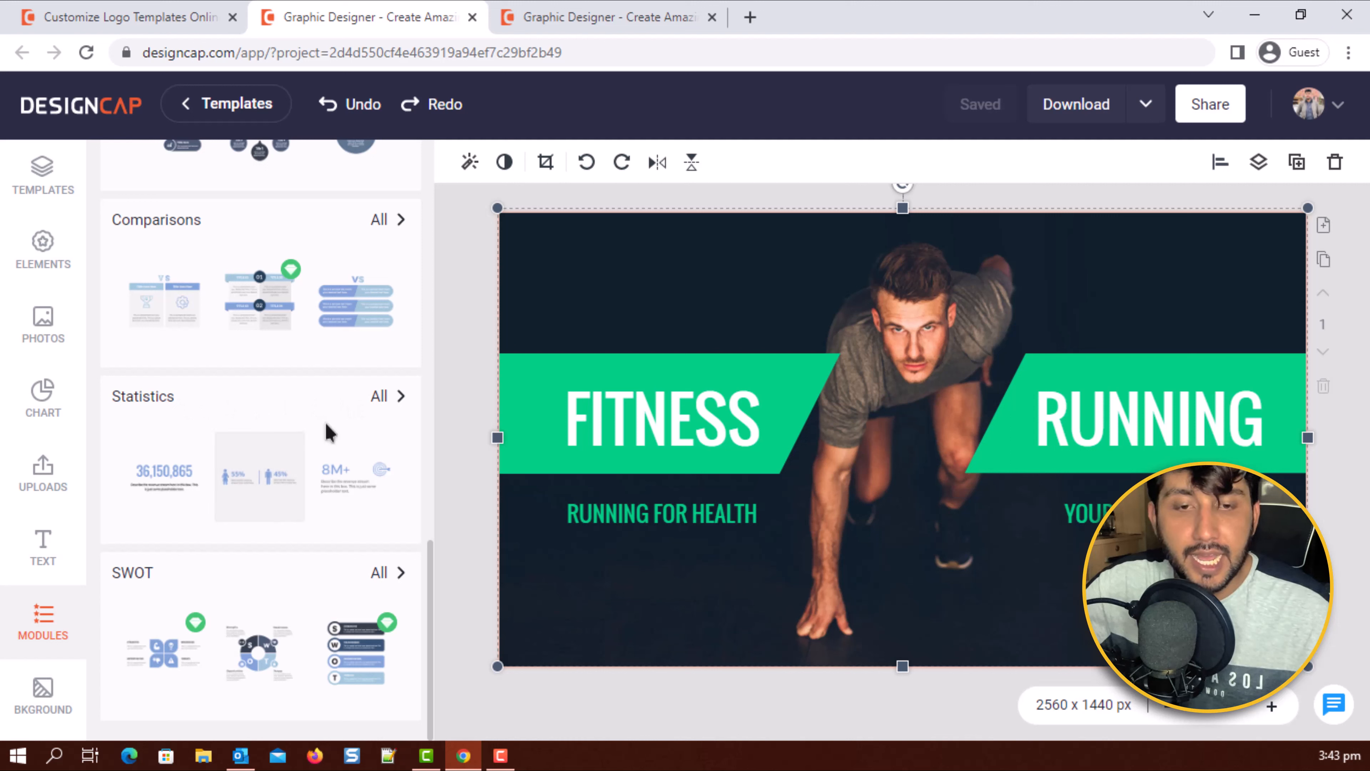
pyautogui.scroll(19, 383, 351)
pyautogui.scroll(7, 383, 351)
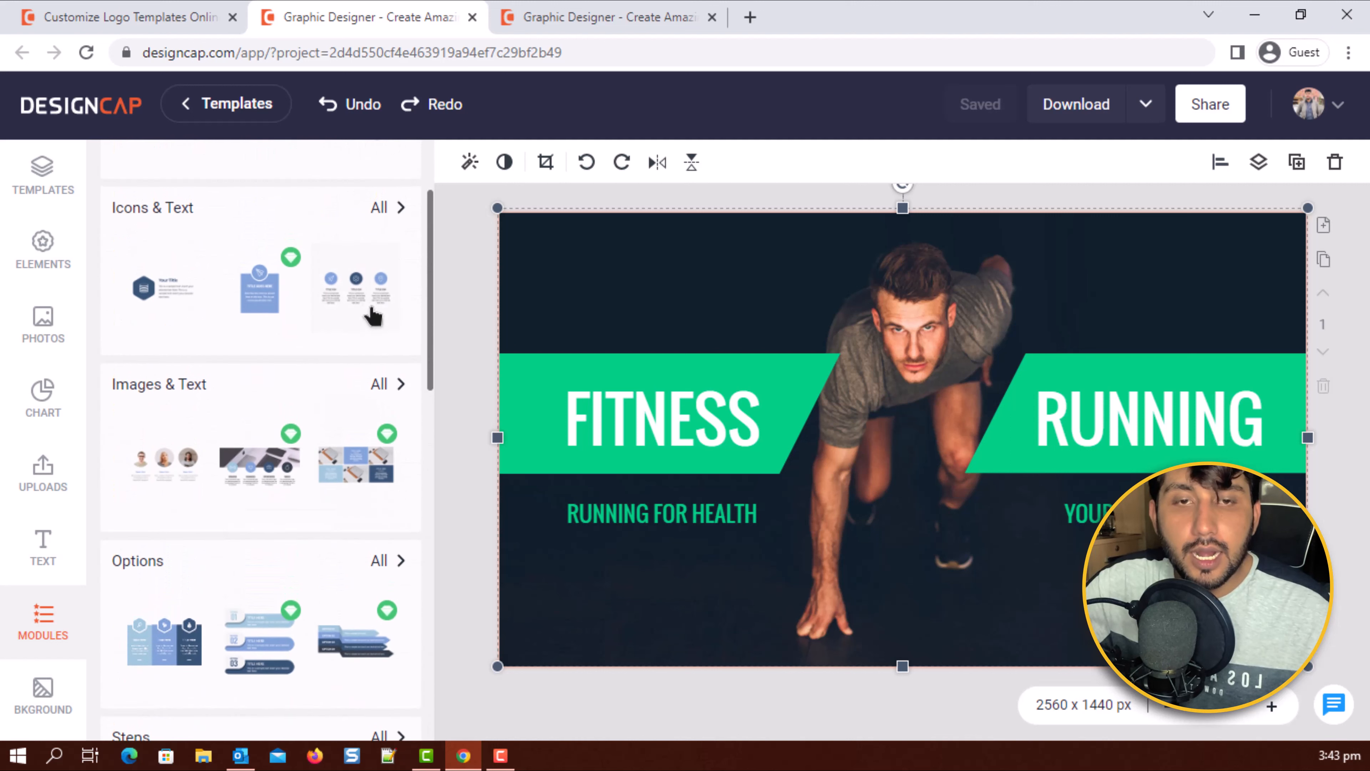
# - Show all Social Icon modules and look through the network icons, like badges, notifications and emoji reactions
pyautogui.click(379, 181)
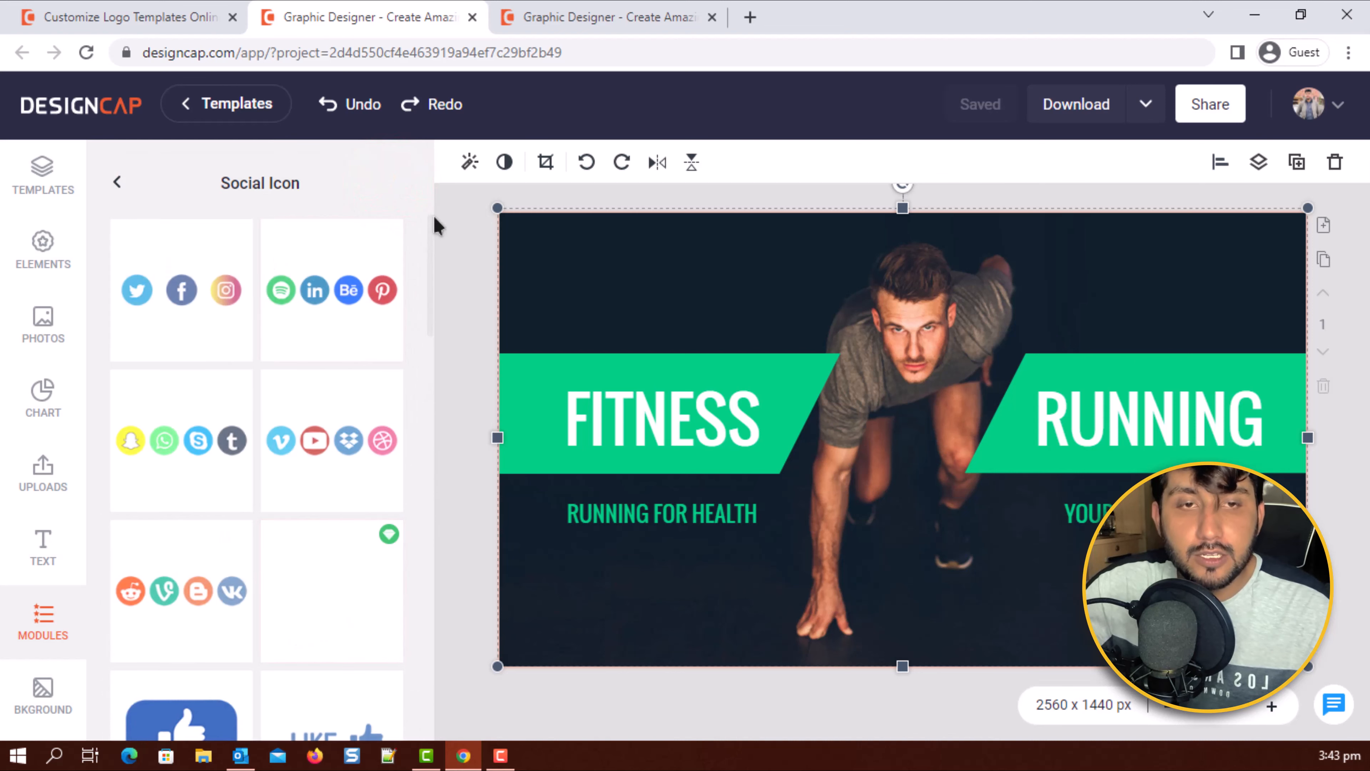
pyautogui.scroll(-5, 328, 474)
pyautogui.scroll(-6, 291, 492)
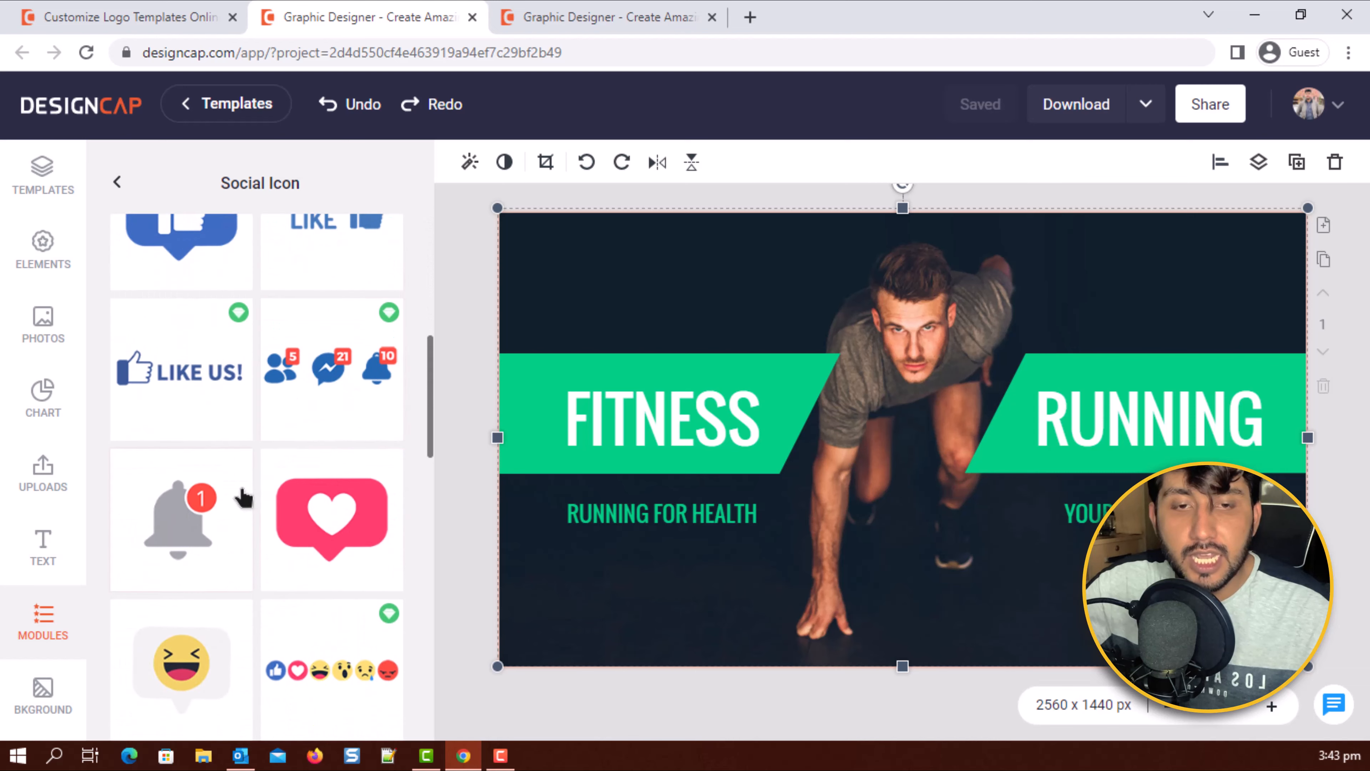
pyautogui.scroll(-4, 178, 419)
pyautogui.scroll(2, 199, 490)
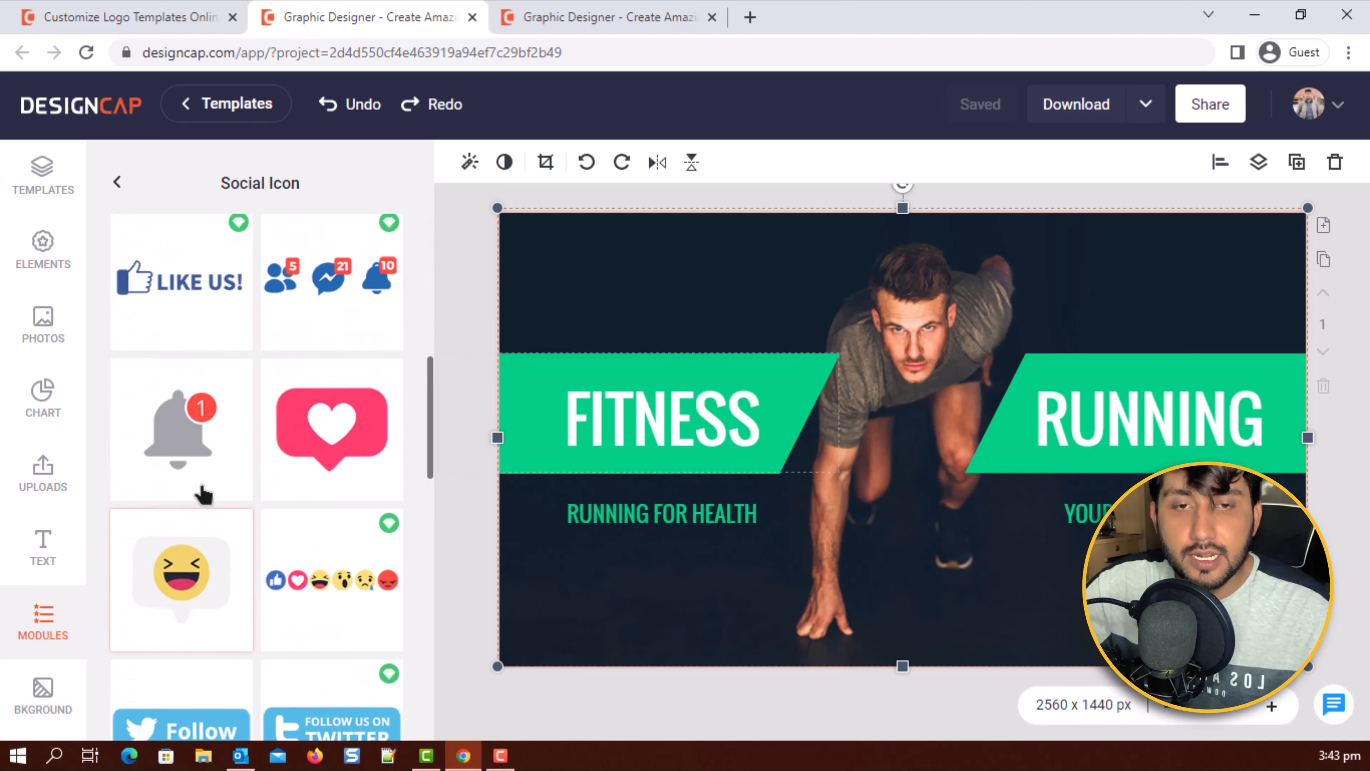
# - Try the outlined YouTube Subscribe module on the canvas, scaled down and placed over the FITNESS heading, and delete it
pyautogui.scroll(-8, 189, 490)
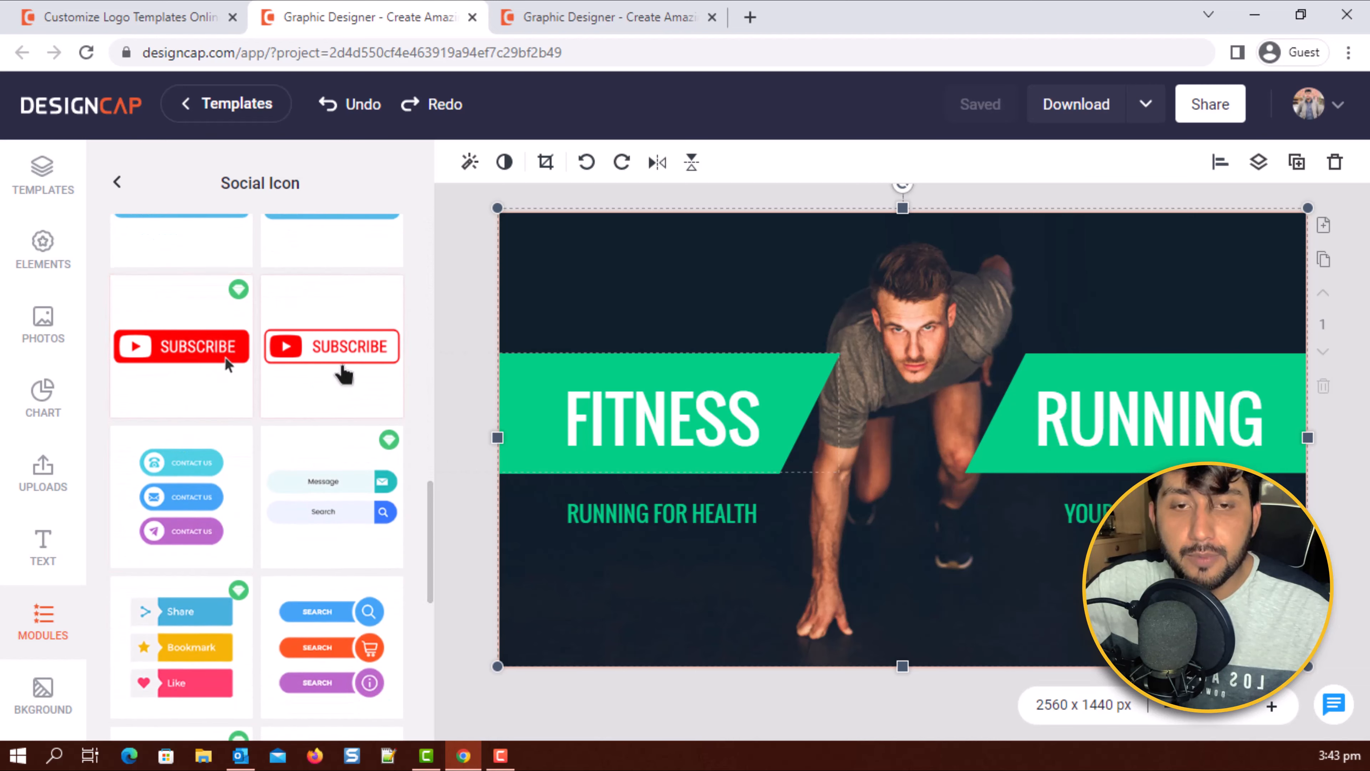
pyautogui.click(332, 348)
pyautogui.moveTo(350, 376)
pyautogui.mouseDown()
pyautogui.moveTo(534, 458)
pyautogui.moveTo(1025, 512)
pyautogui.moveTo(706, 504)
pyautogui.moveTo(651, 553)
pyautogui.moveTo(636, 550)
pyautogui.moveTo(617, 589)
pyautogui.moveTo(663, 631)
pyautogui.mouseUp()
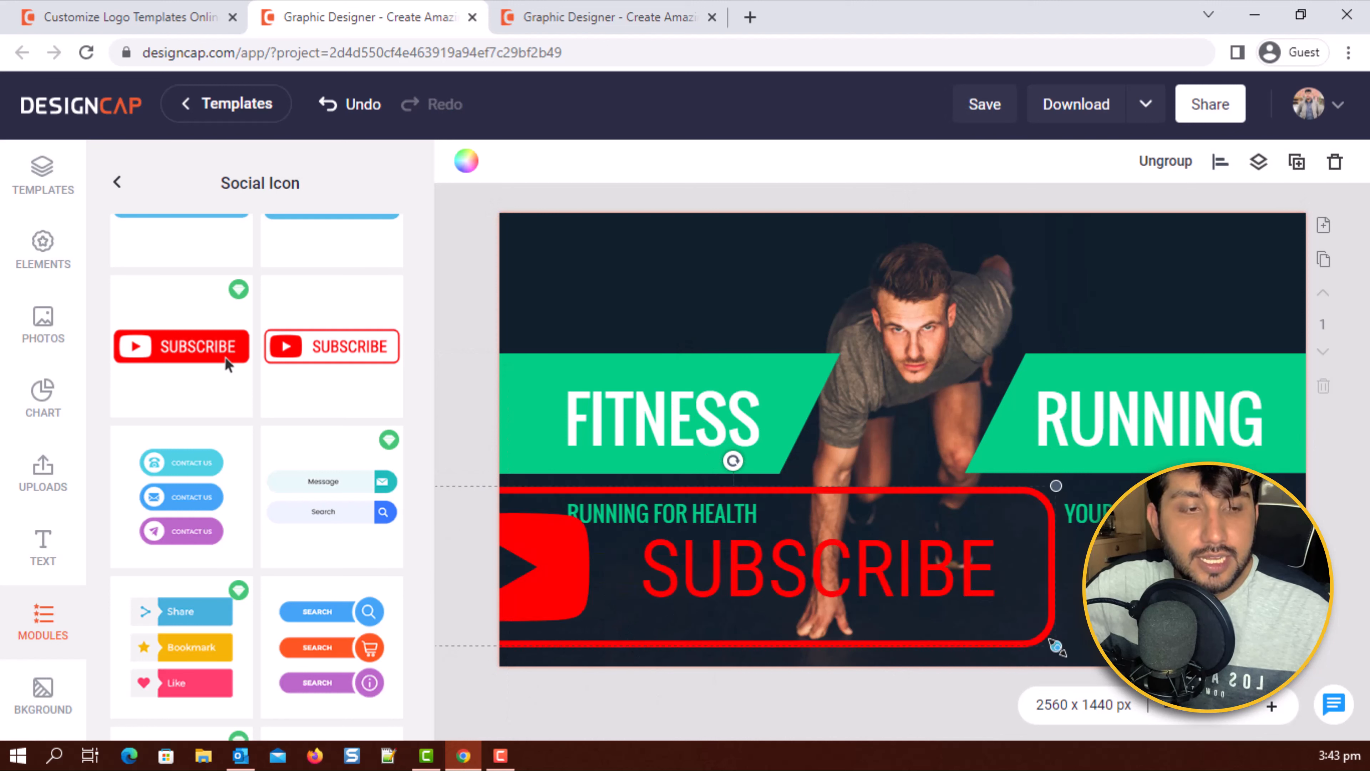
pyautogui.moveTo(1057, 648); pyautogui.dragTo(581, 563)
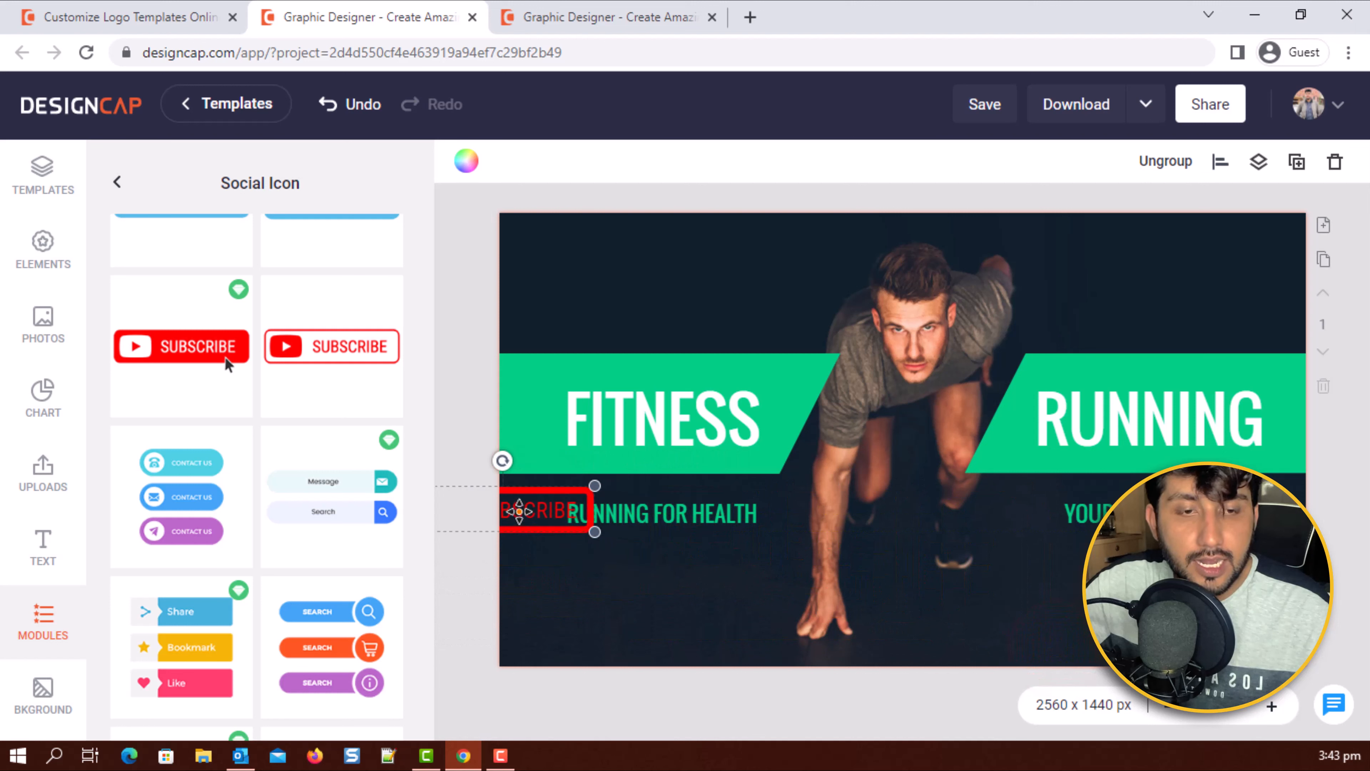
pyautogui.moveTo(519, 510); pyautogui.dragTo(671, 373)
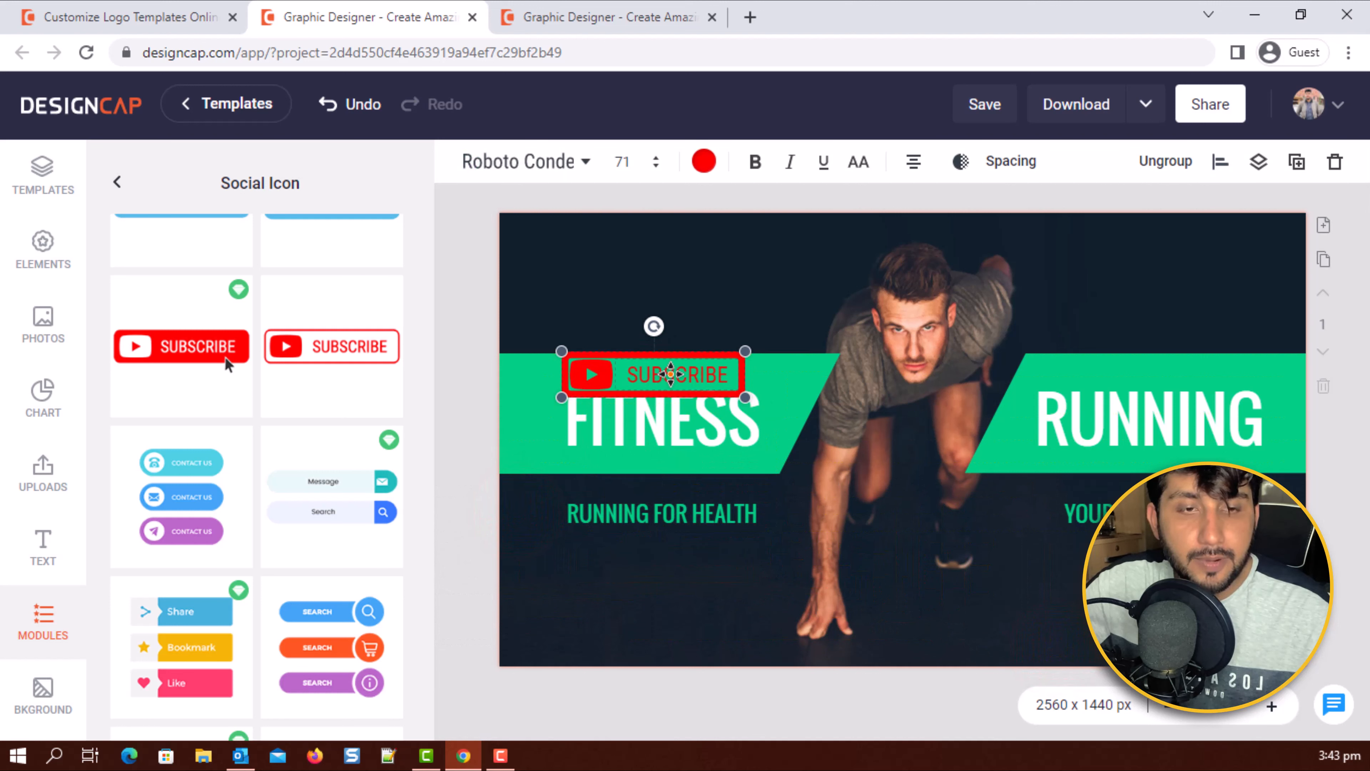
pyautogui.press('Delete')
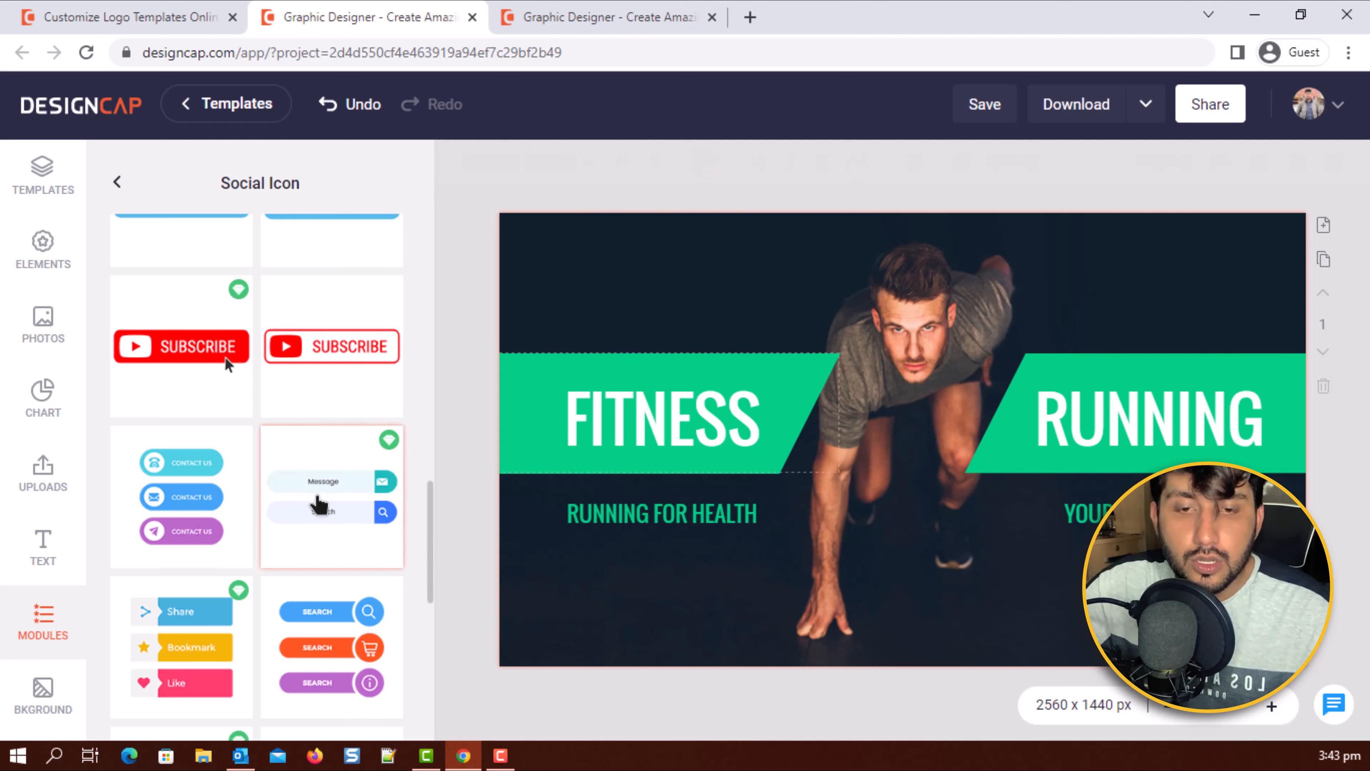
# - Add the Message and Search button module from the Social Icon collection to the canvas
pyautogui.scroll(-5, 319, 502)
pyautogui.scroll(3, 318, 502)
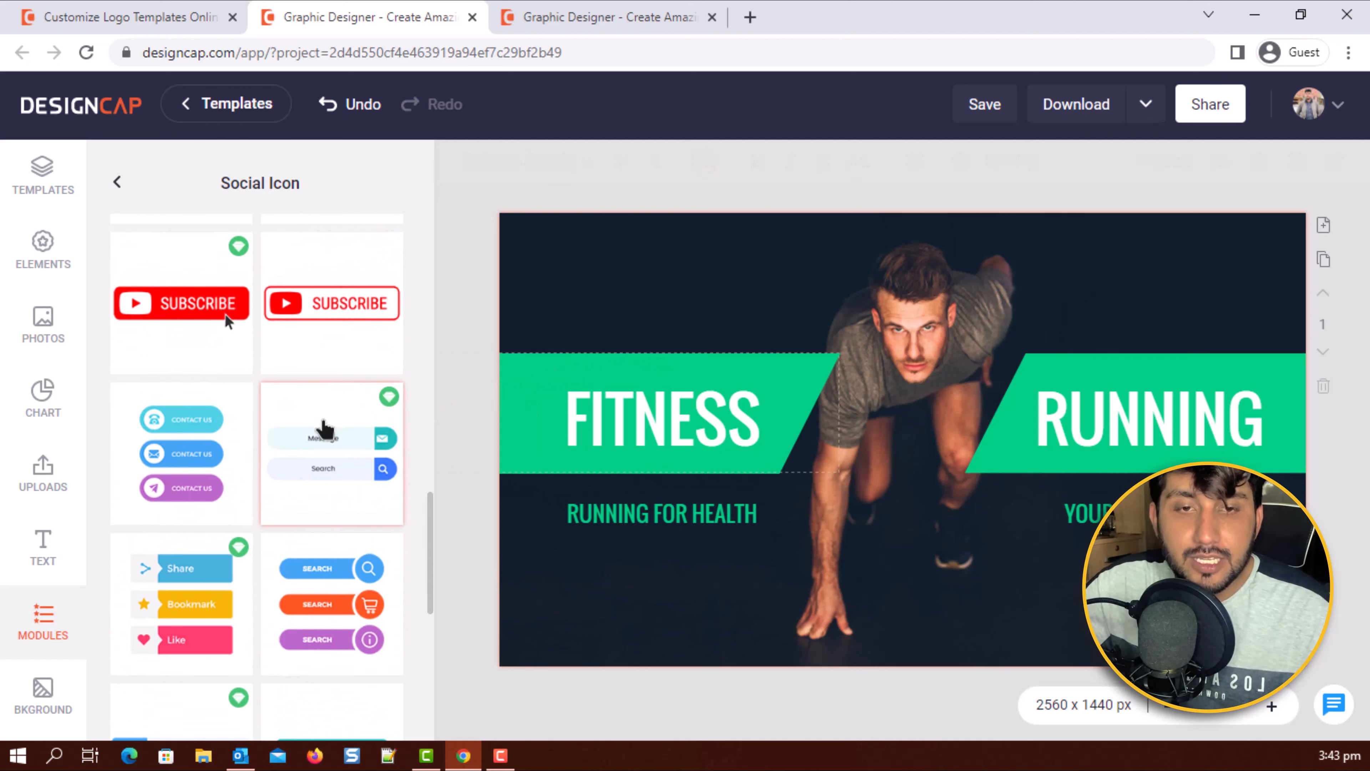
pyautogui.click(321, 426)
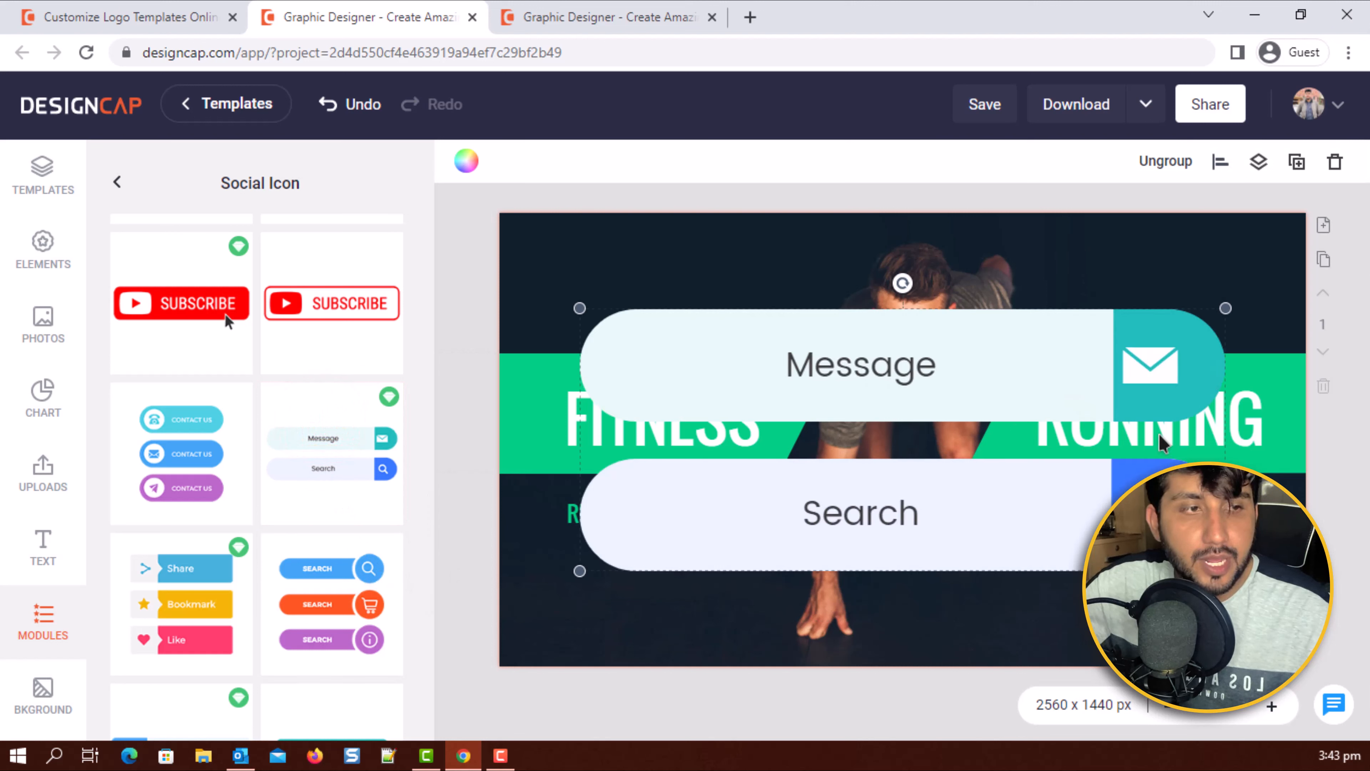
# - Try recoloring the whole Message and Search module light green, green and light blue, and undo the recoloring
pyautogui.click(465, 161)
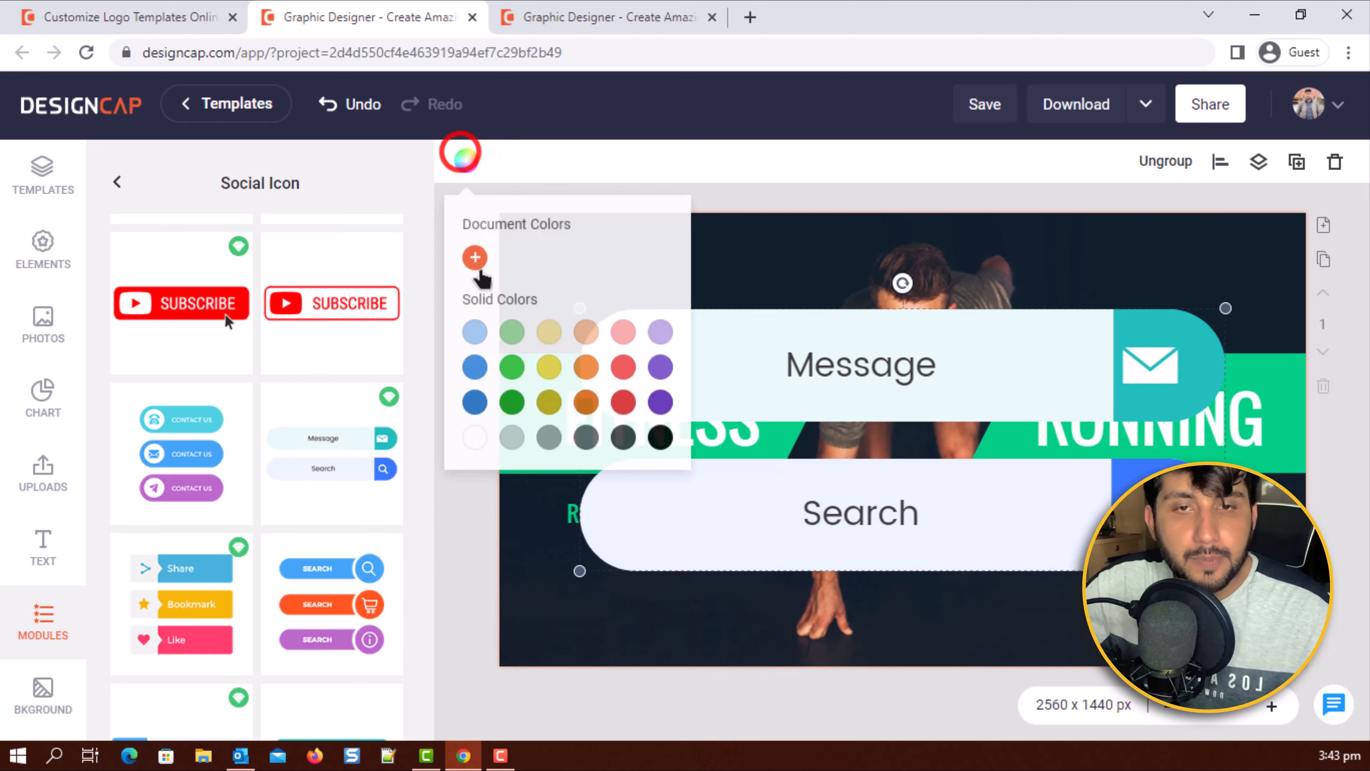
pyautogui.click(513, 332)
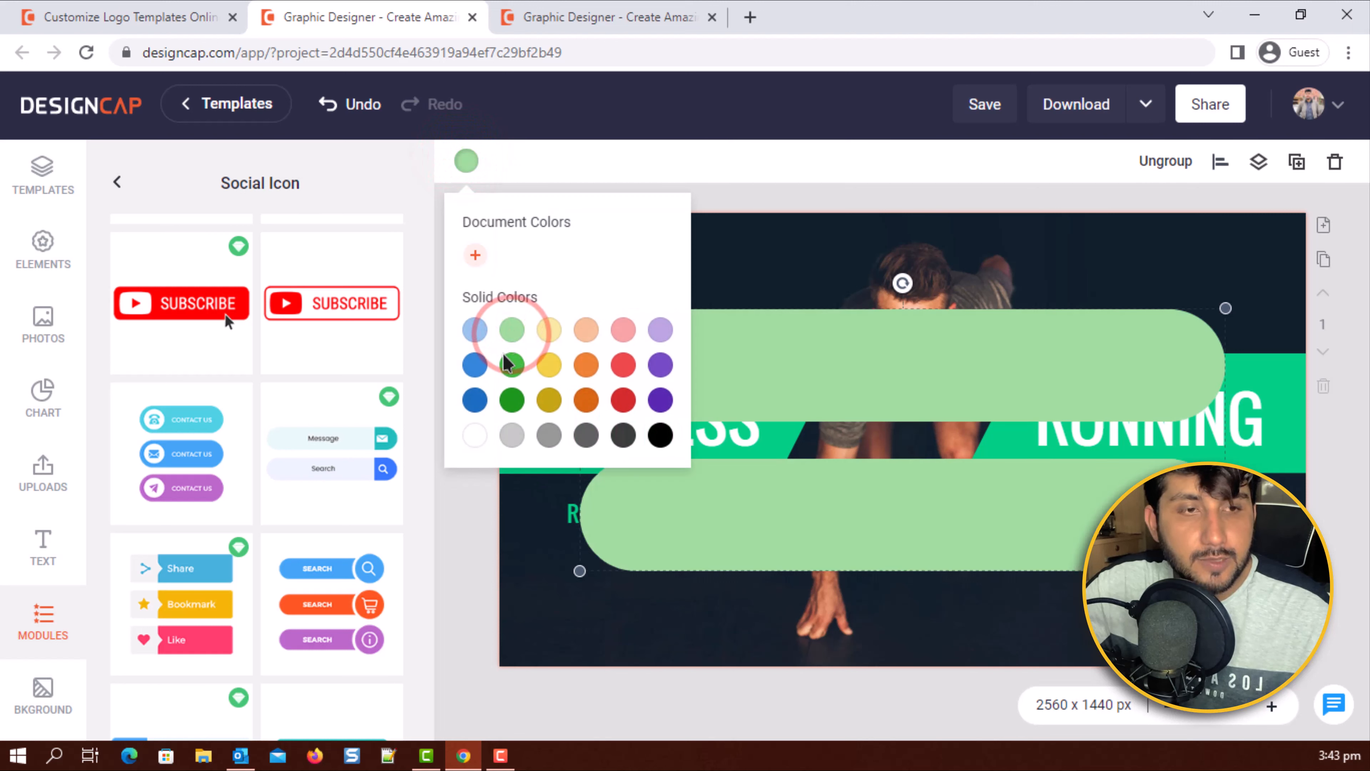
pyautogui.click(511, 372)
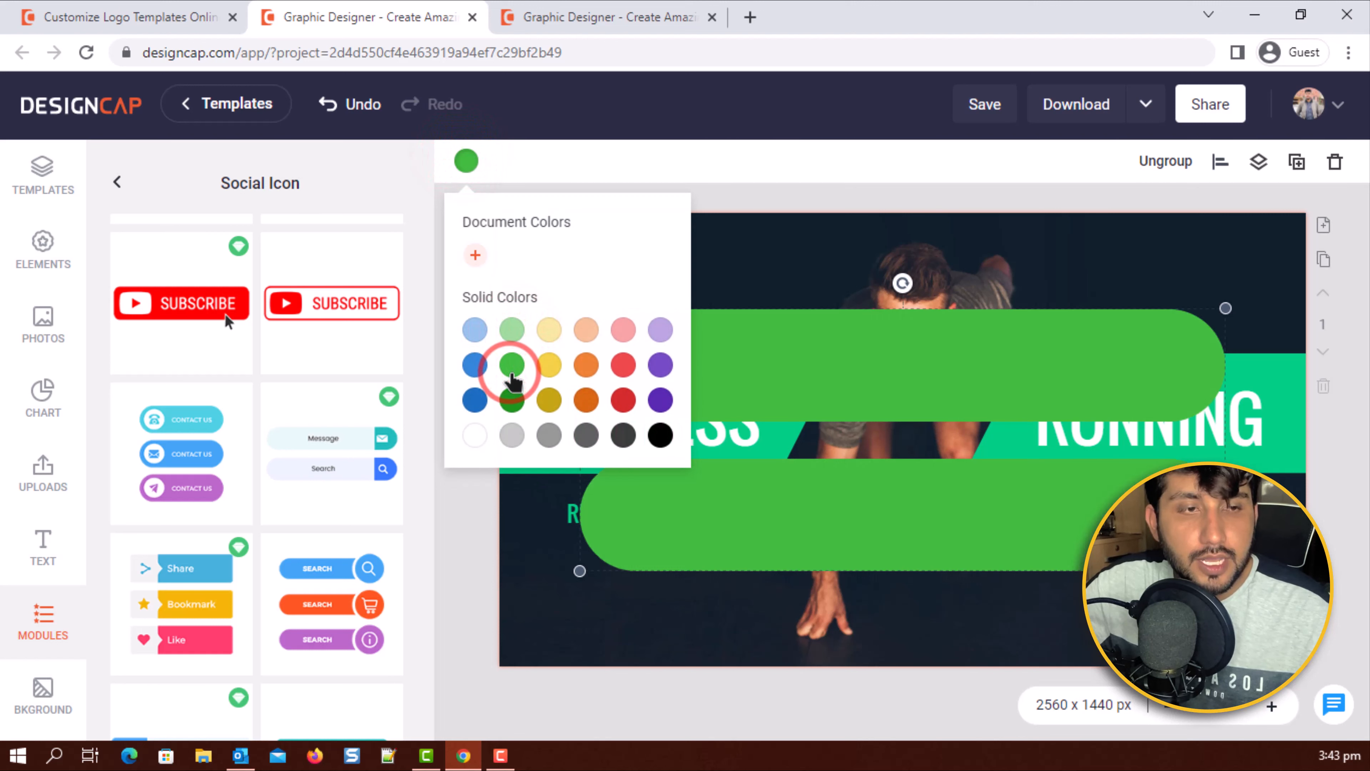
pyautogui.click(474, 330)
pyautogui.click(780, 204)
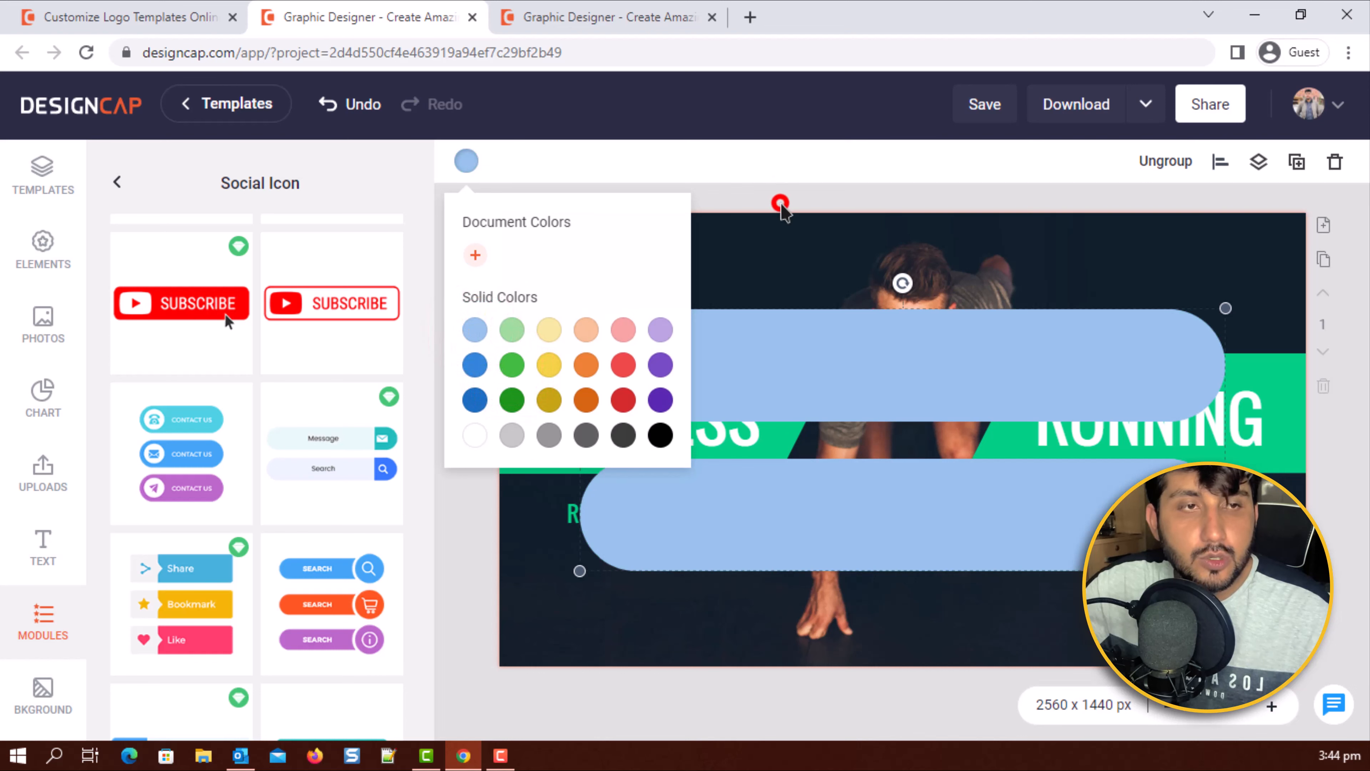
pyautogui.hotkey('ctrl', 'z')
# - Move the Message and Search module closer to the upper edge of the canvas and ungroup it
pyautogui.click(1153, 365)
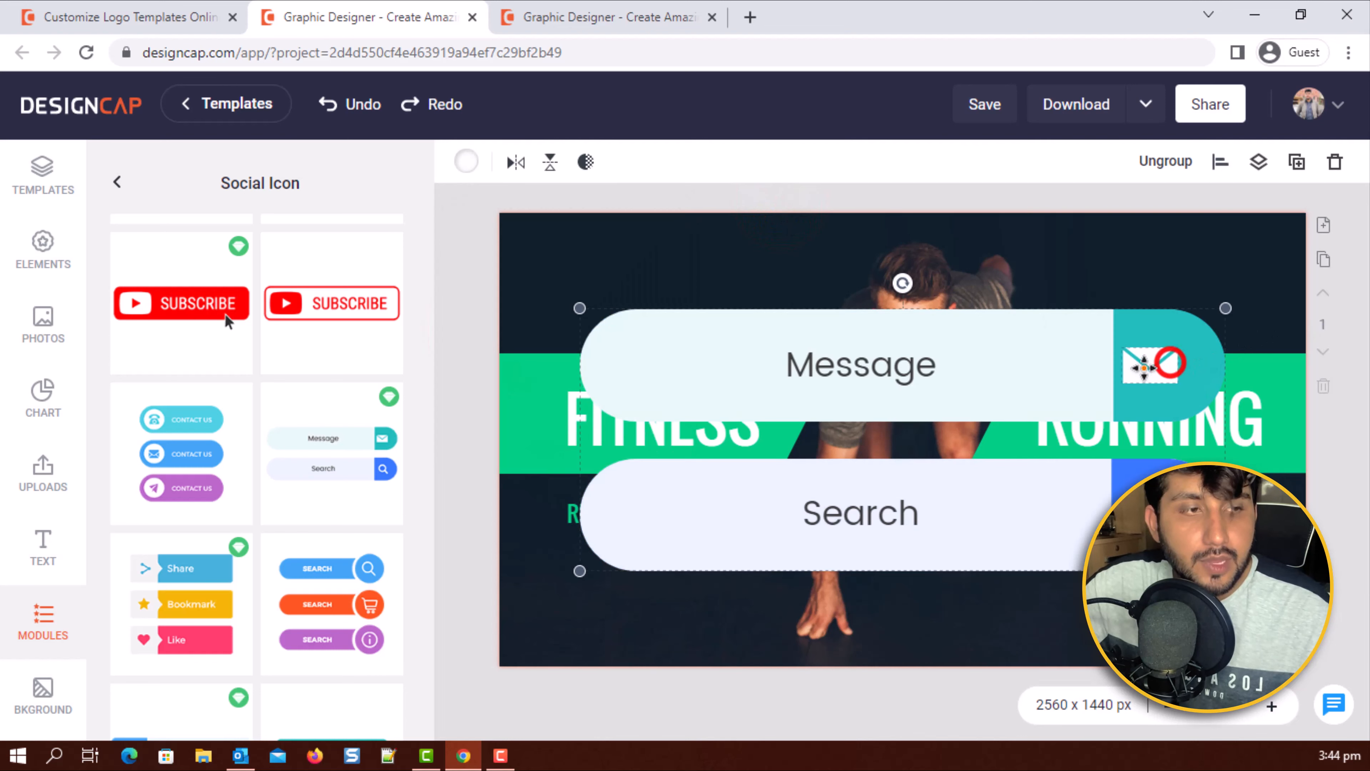
pyautogui.moveTo(1153, 367); pyautogui.dragTo(1098, 302)
pyautogui.click(1194, 168)
pyautogui.click(1207, 293)
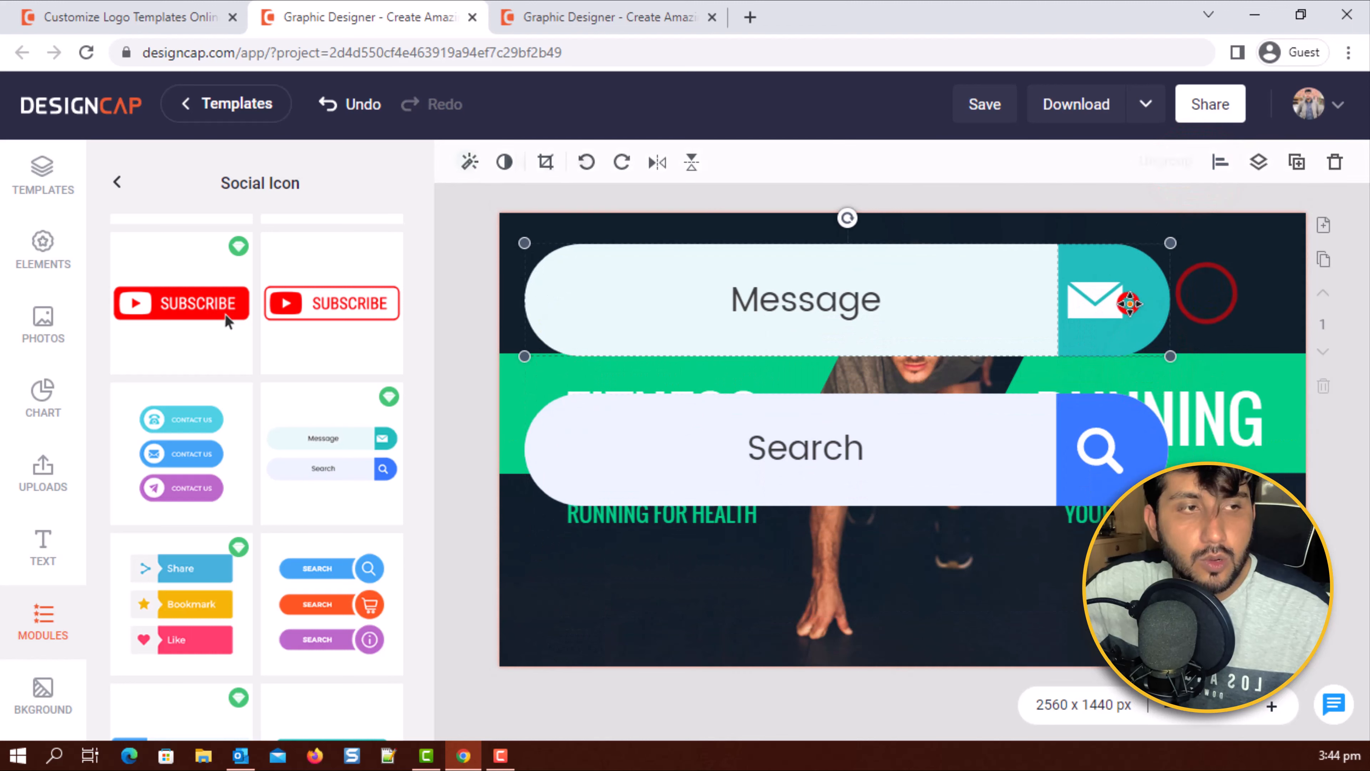
# - Recolor the teal area behind the Message button's envelope icon, trying light green and choosing dark yellow
pyautogui.click(1113, 300)
pyautogui.click(466, 161)
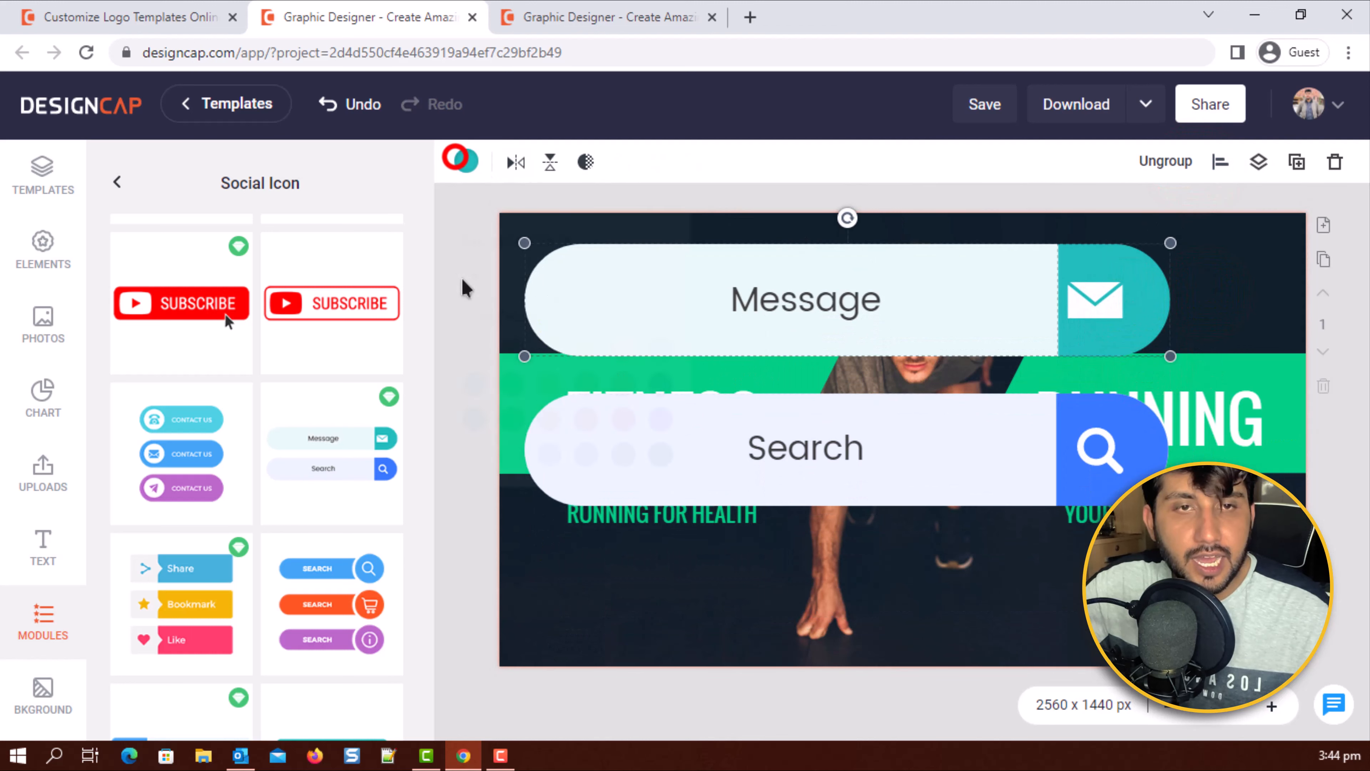
pyautogui.click(512, 330)
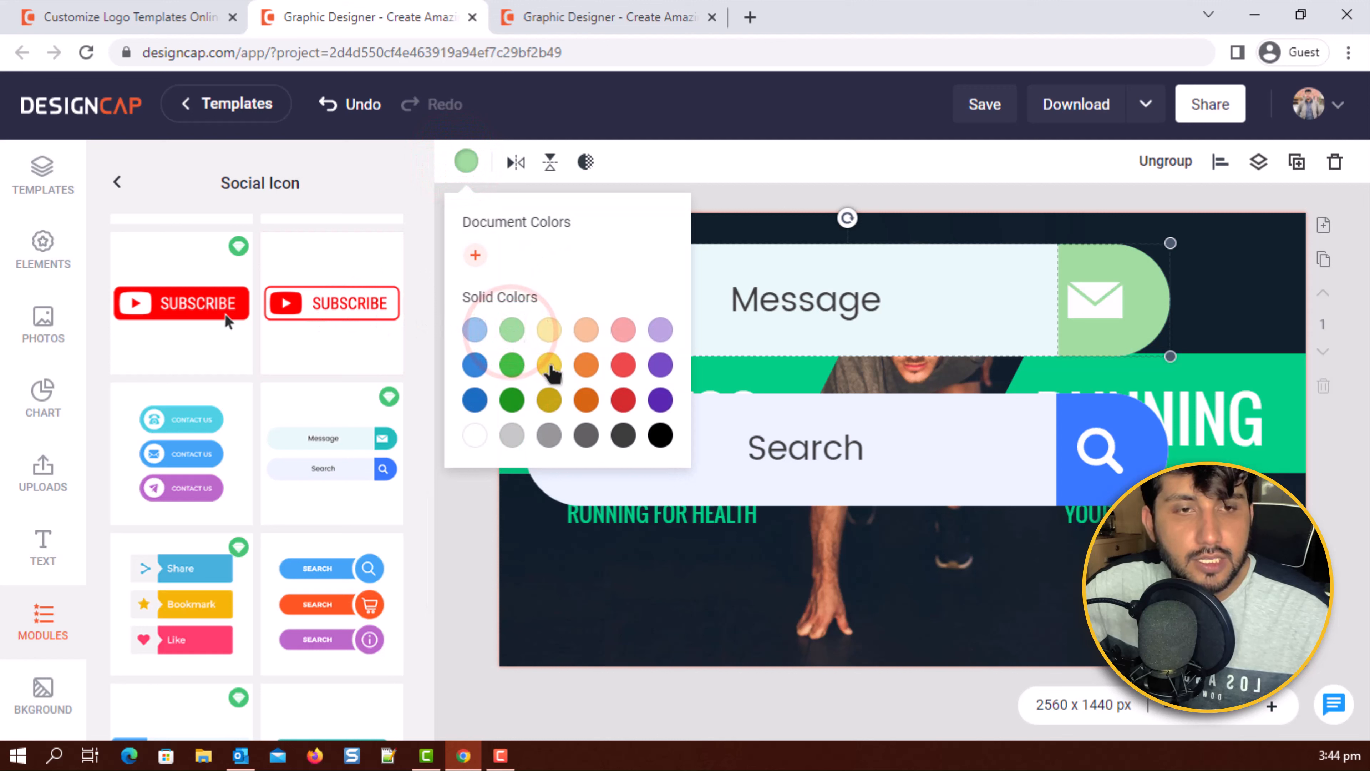
pyautogui.click(548, 399)
# - Delete both the Message button and the Search button from the canvas
pyautogui.click(1106, 429)
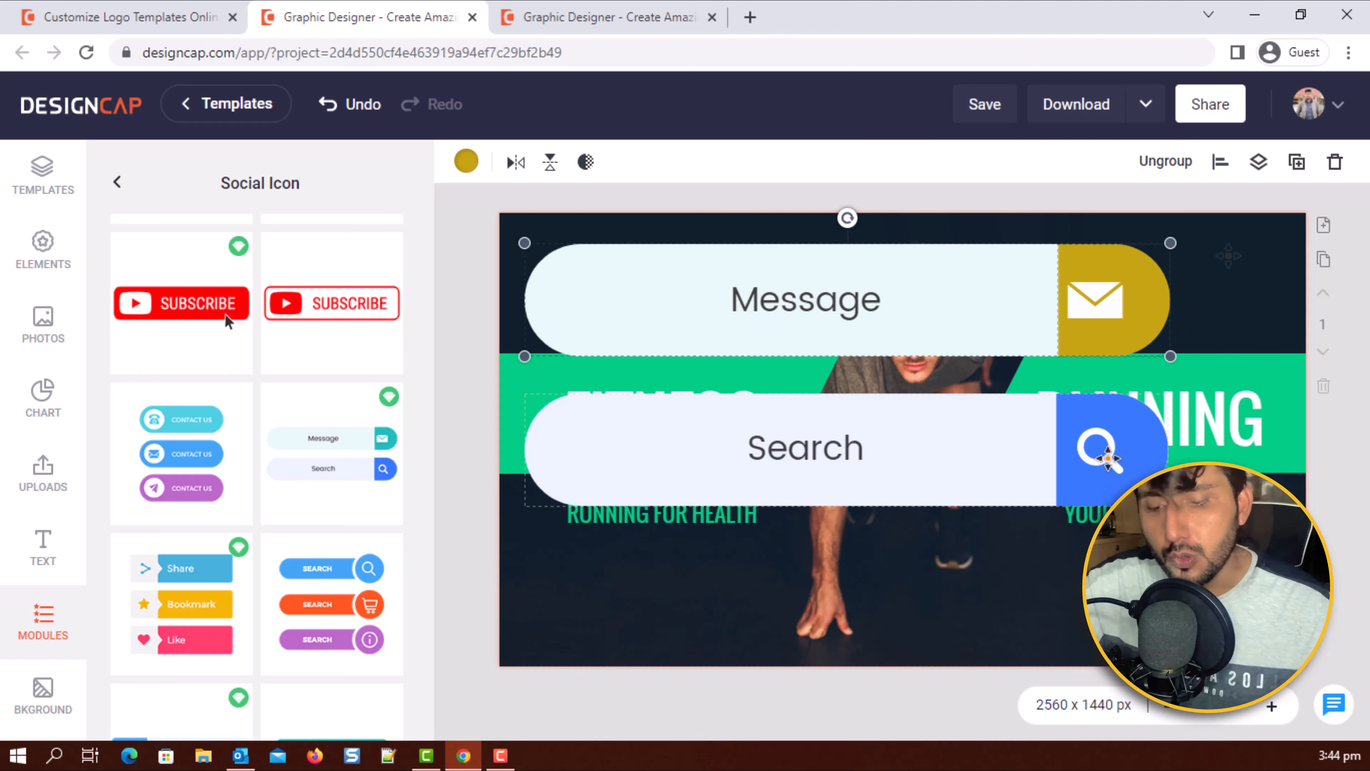
pyautogui.press('Delete')
pyautogui.click(934, 415)
pyautogui.press('Delete')
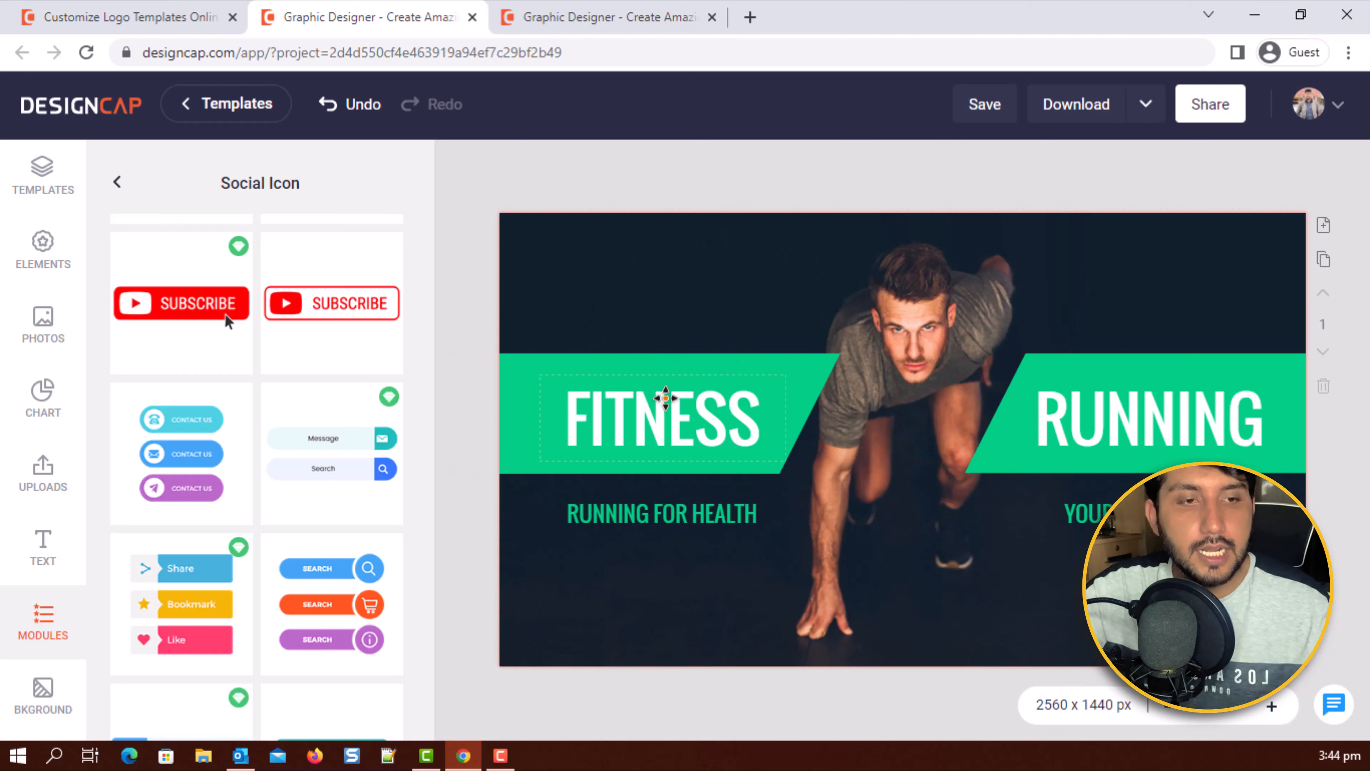
# - Replace the text of the FITNESS heading with WORKOUT
pyautogui.click(666, 398)
pyautogui.doubleClick(656, 411)
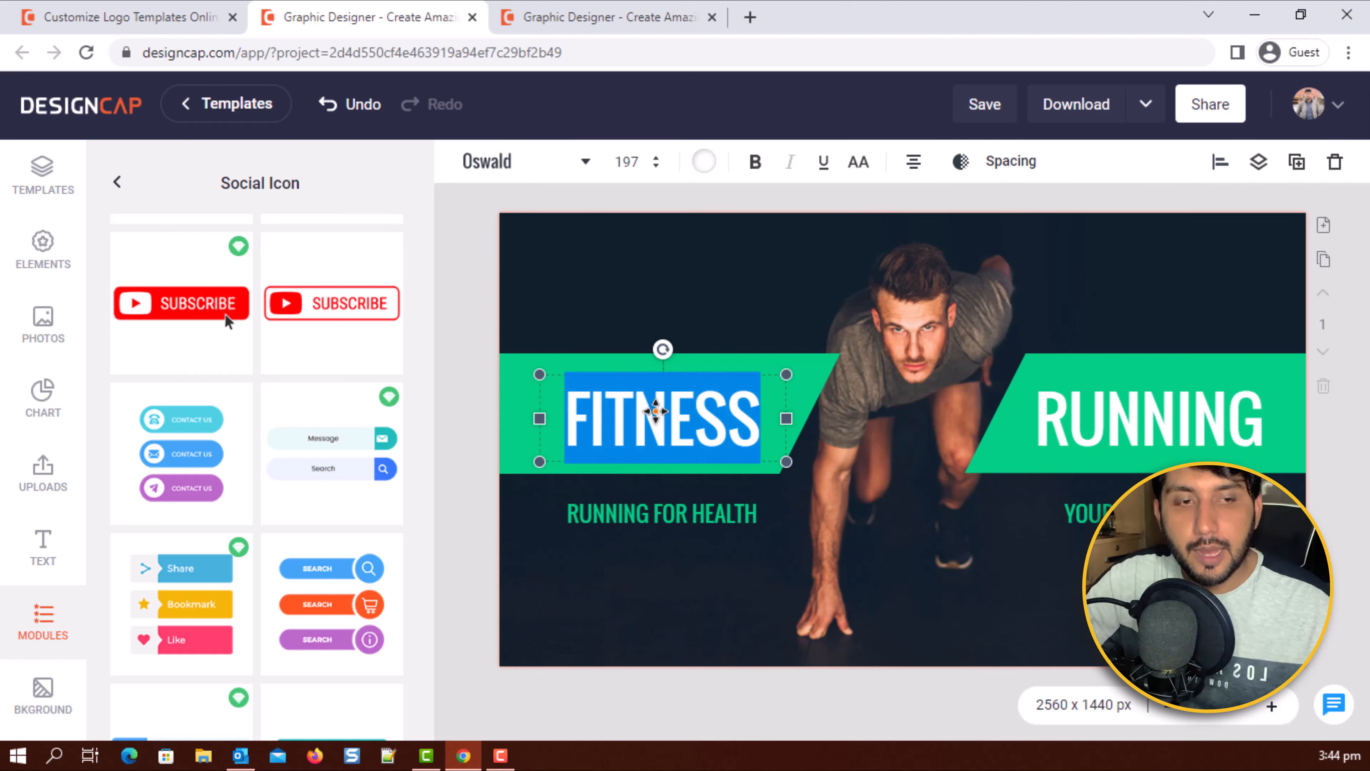
pyautogui.write('WORKOUT')
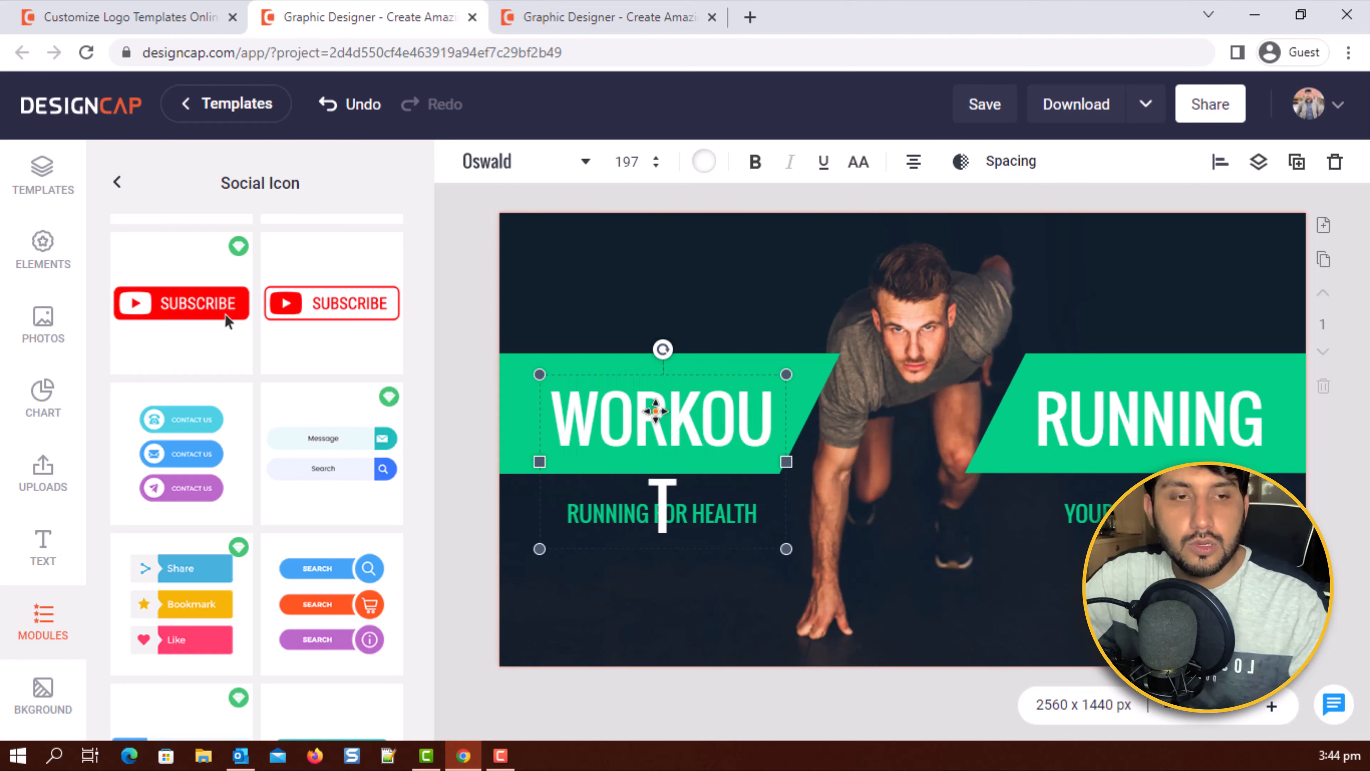
# - Set the font size of the whole WORKOUT heading to 191 so the word fits on one line
pyautogui.hotkey('ctrl', 'a')
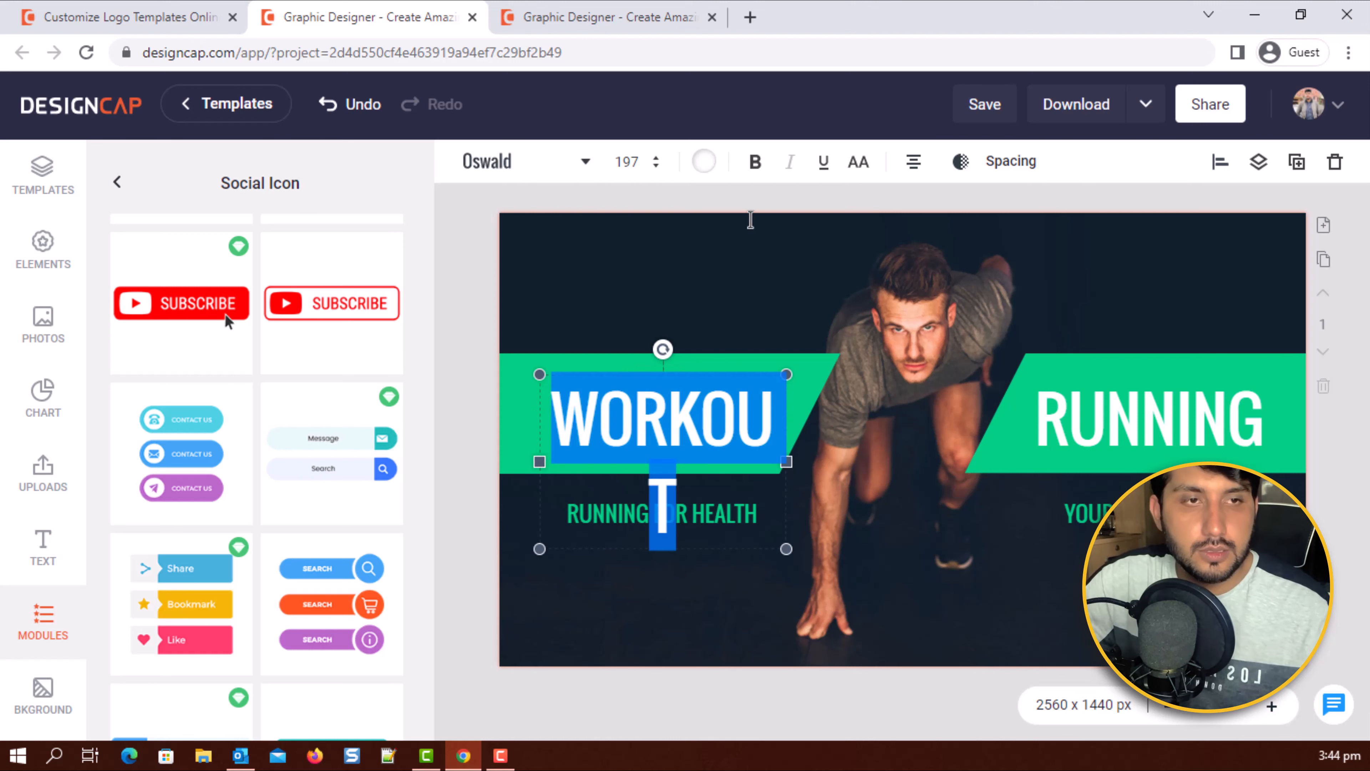
pyautogui.click(656, 167)
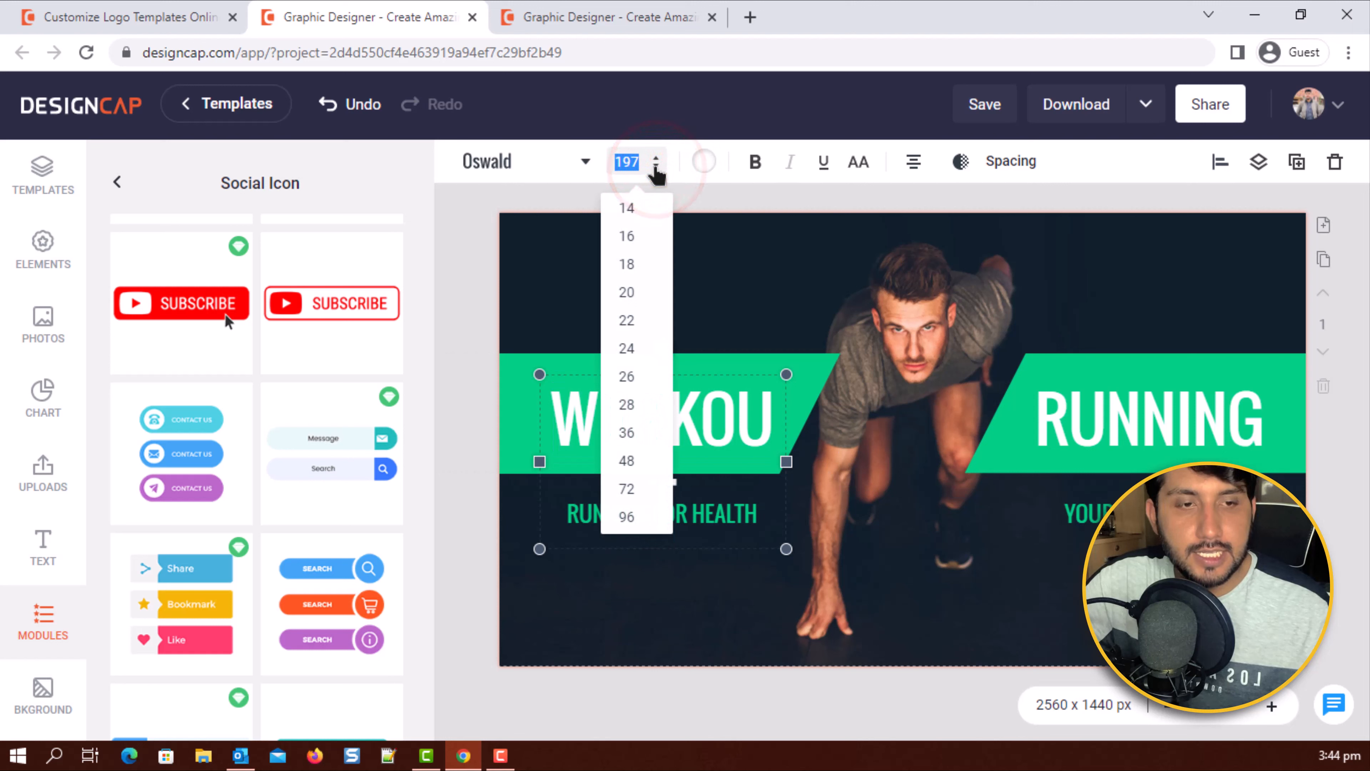
pyautogui.click(649, 162)
pyautogui.doubleClick(629, 162)
pyautogui.write('191')
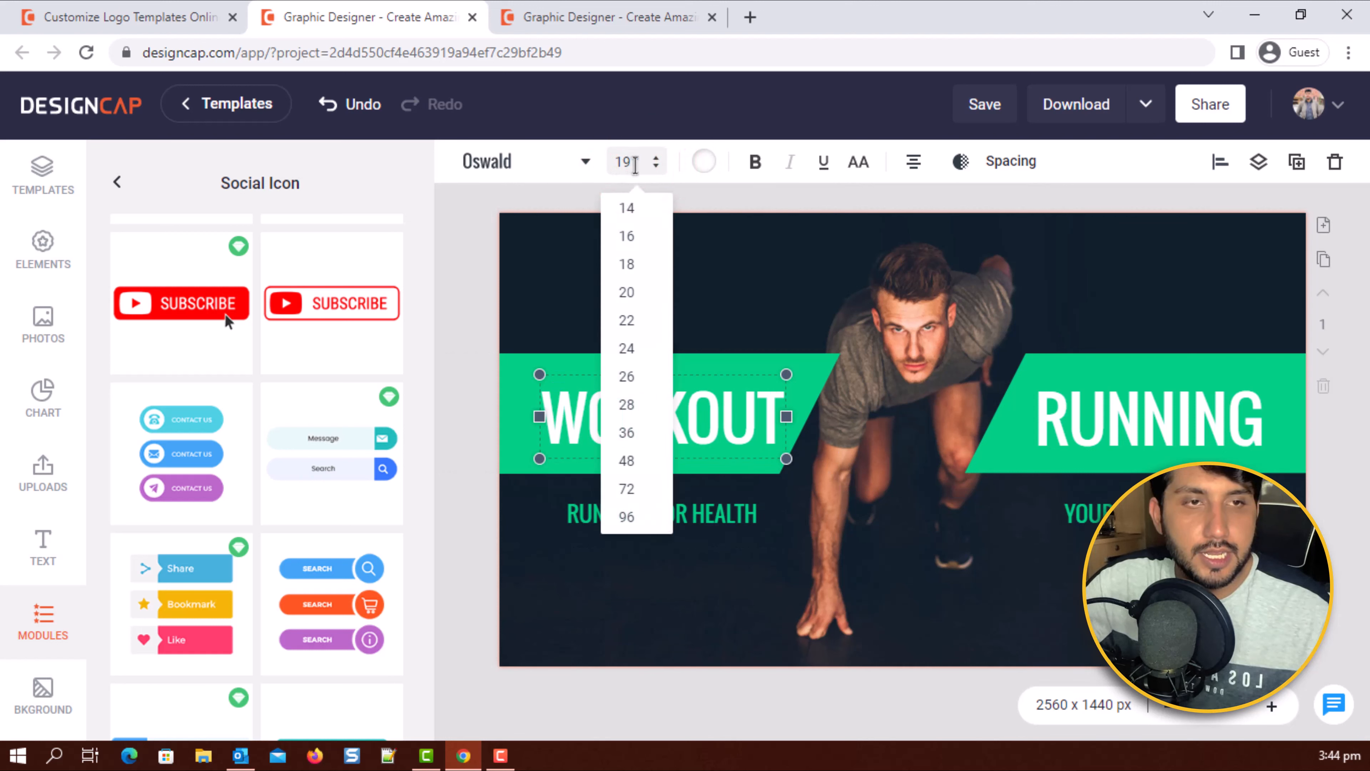
pyautogui.click(634, 165)
# - Select all elements on the canvas and save the design
pyautogui.hotkey('ctrl', 'a')
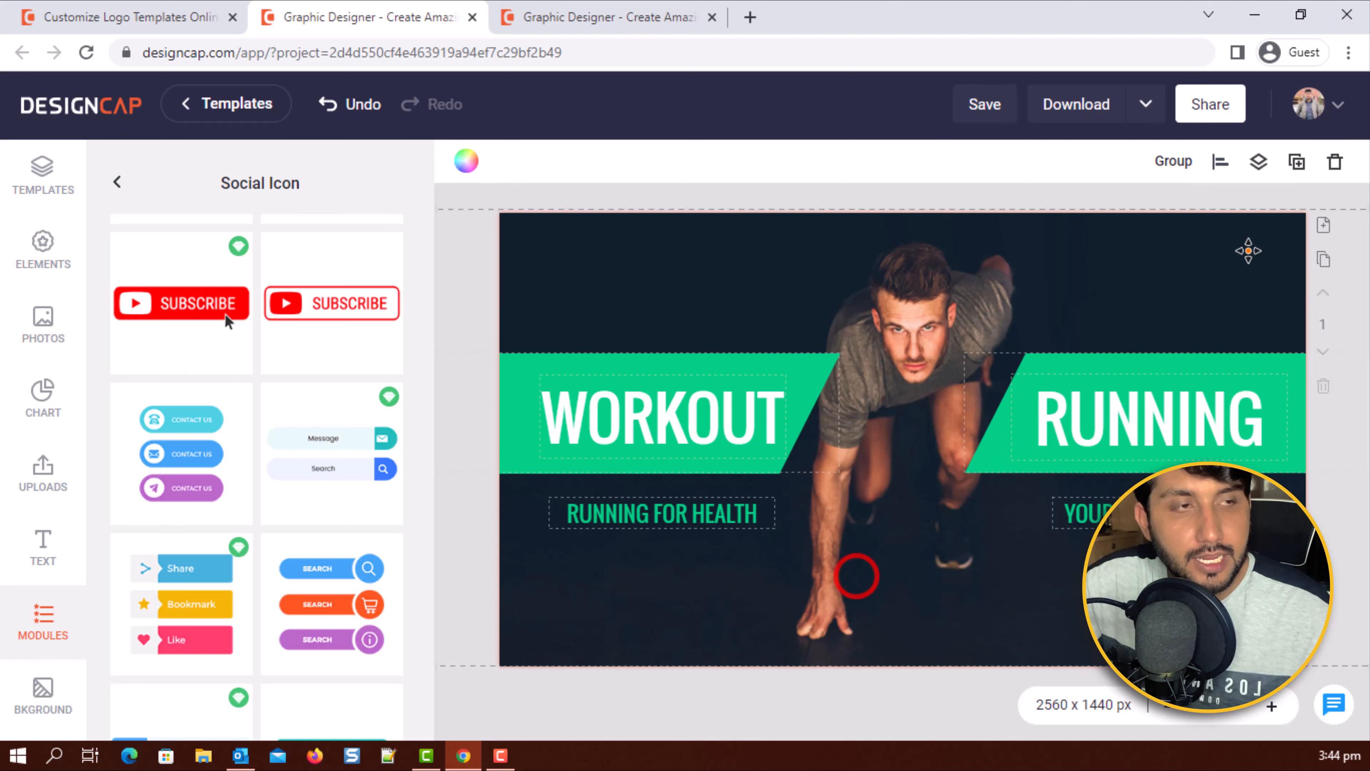
pyautogui.click(1211, 104)
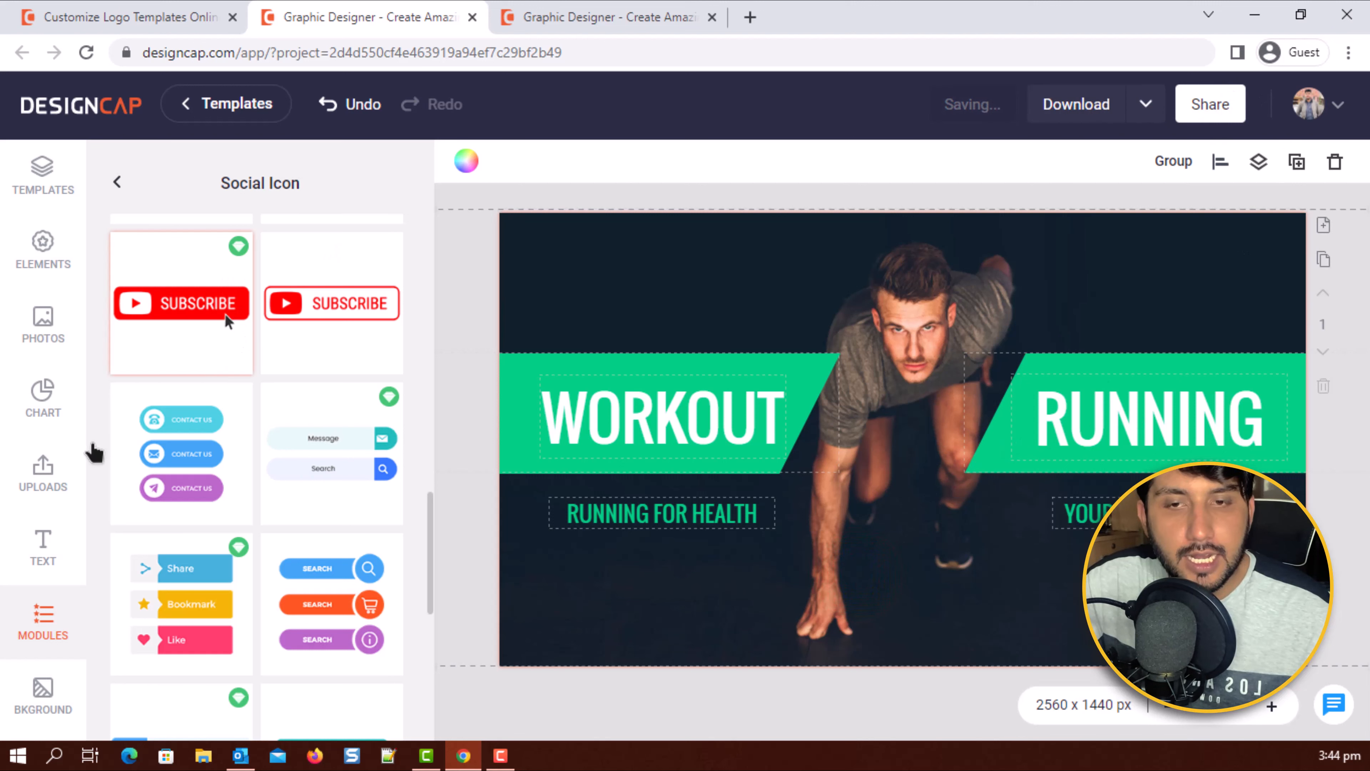
pyautogui.scroll(-3, 95, 452)
# - Upload the image "Logo for 4 august" from the Downloads folder to the editor's own images
pyautogui.click(44, 482)
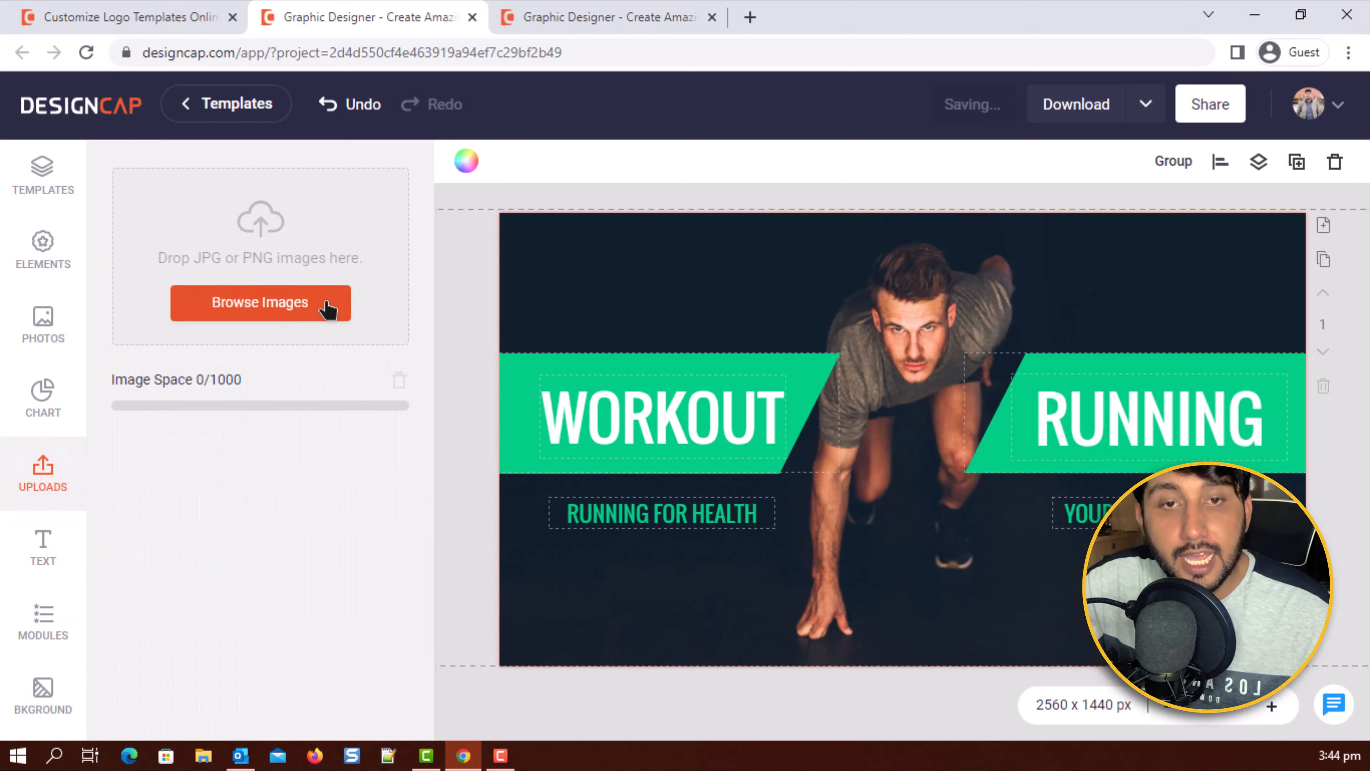
pyautogui.click(248, 302)
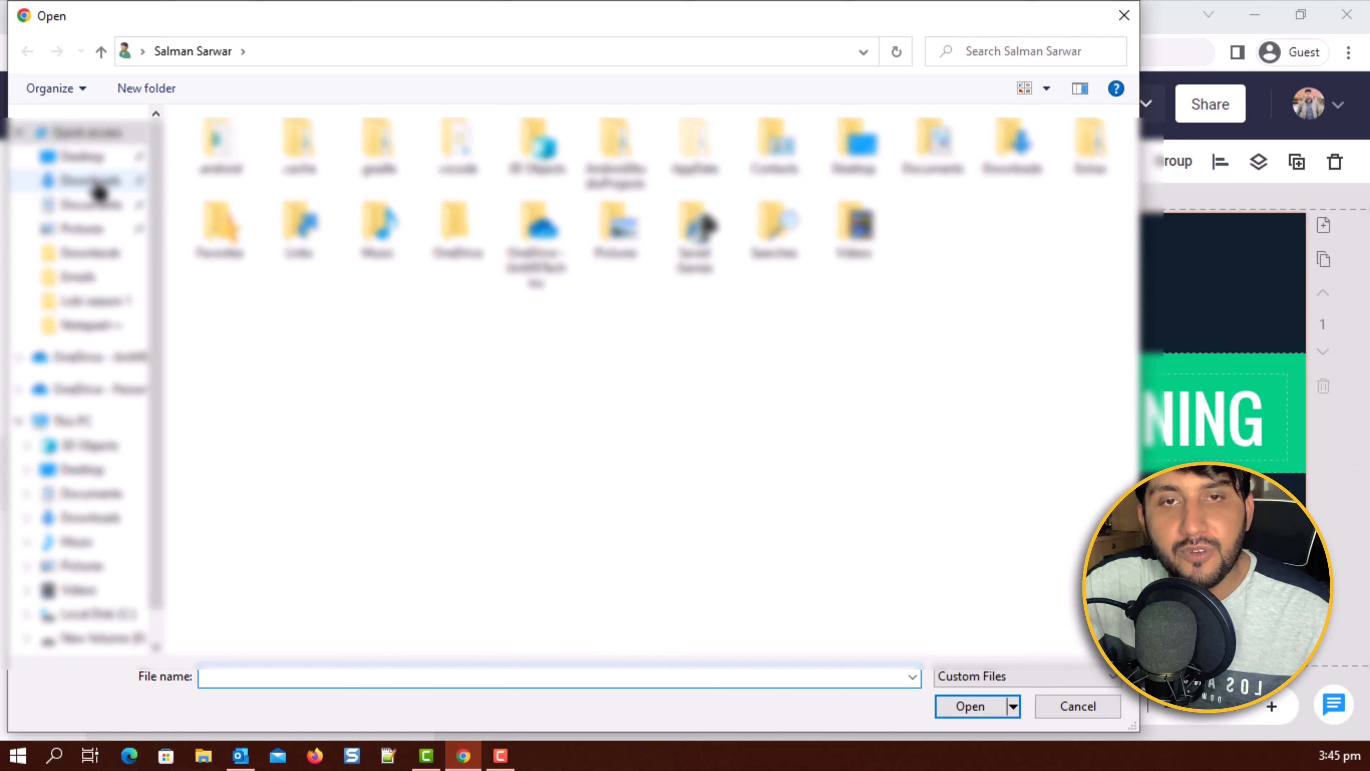
pyautogui.click(96, 183)
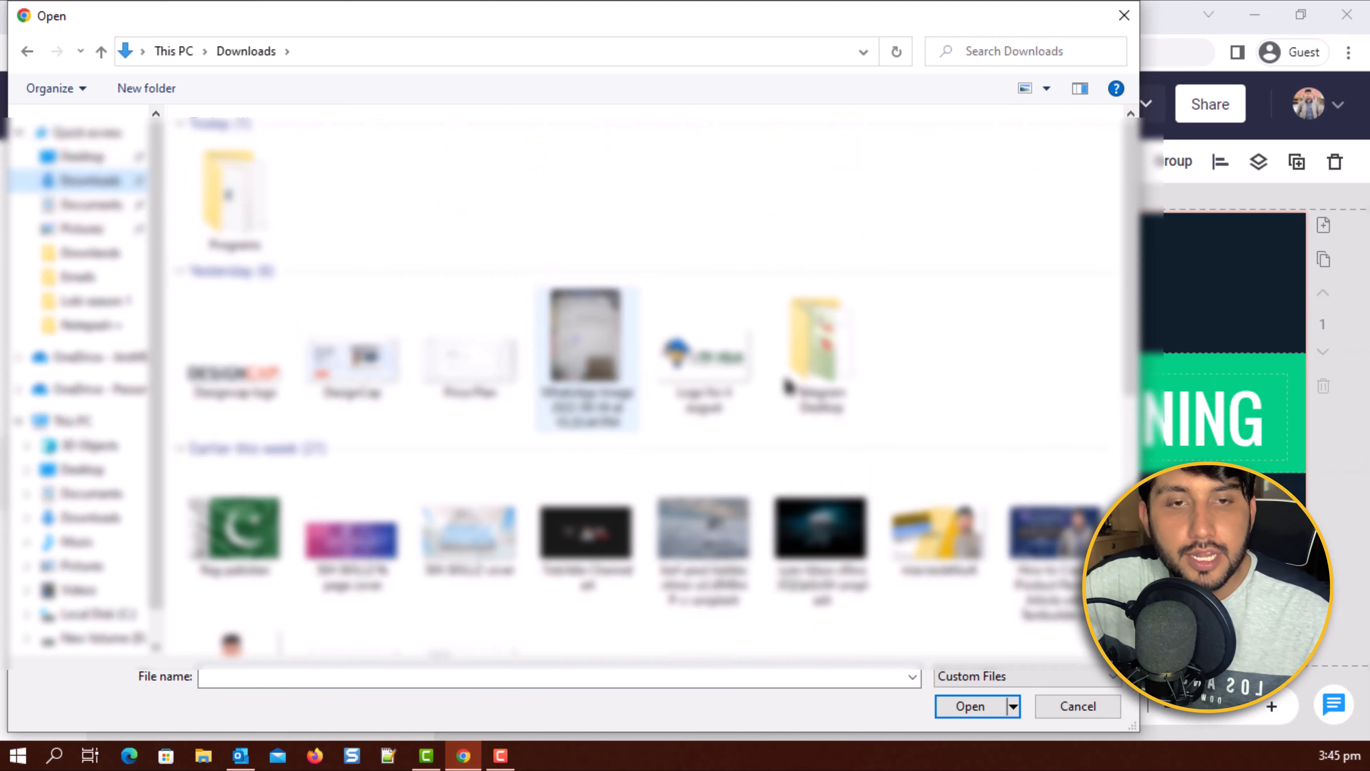
pyautogui.click(707, 359)
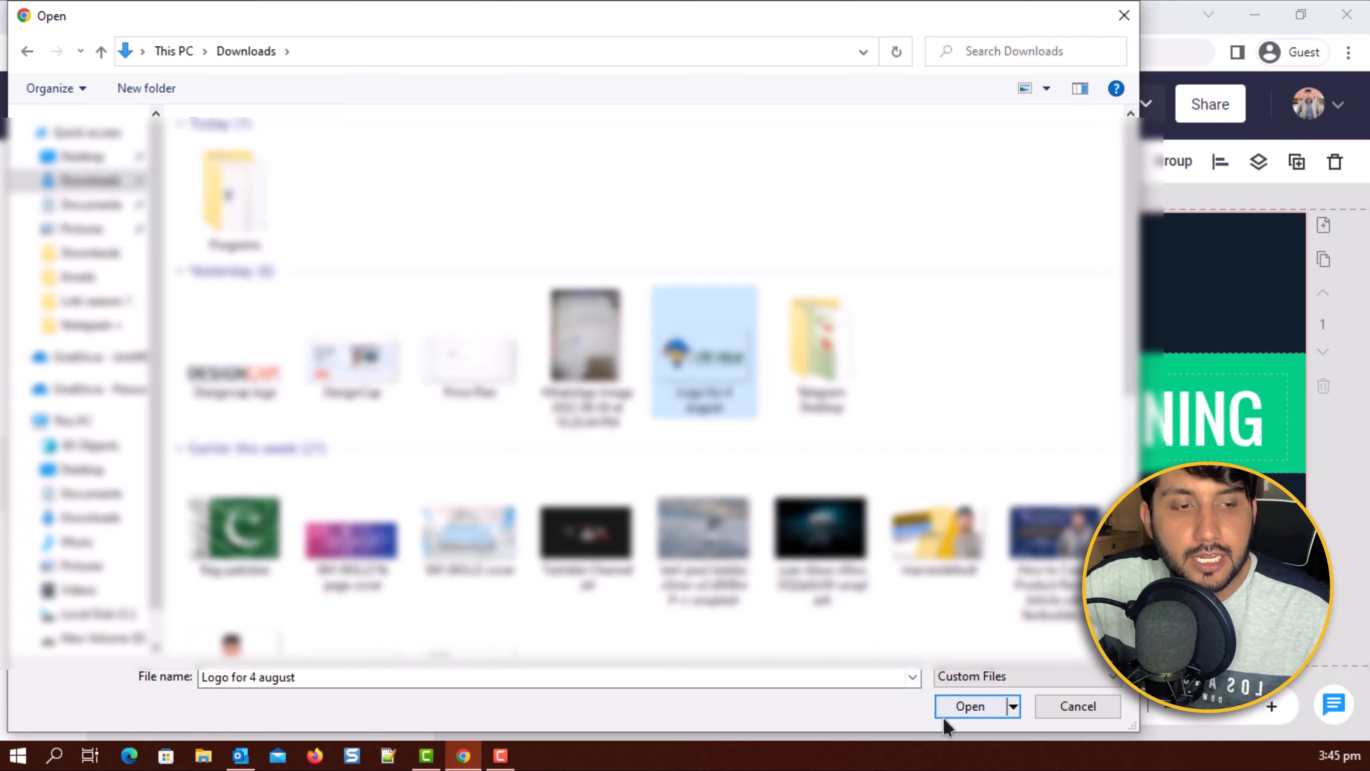
pyautogui.scroll(-10, 340, 625)
pyautogui.scroll(10, 334, 619)
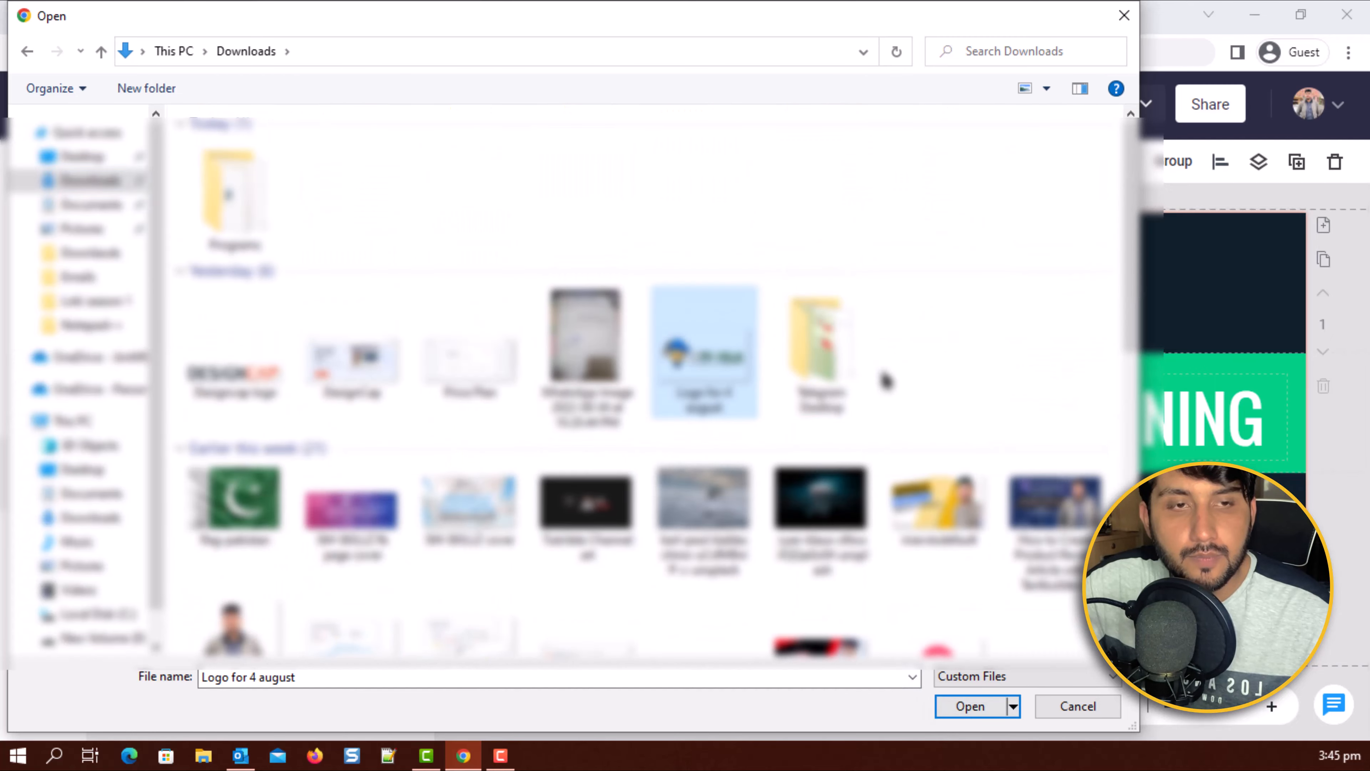
pyautogui.click(966, 706)
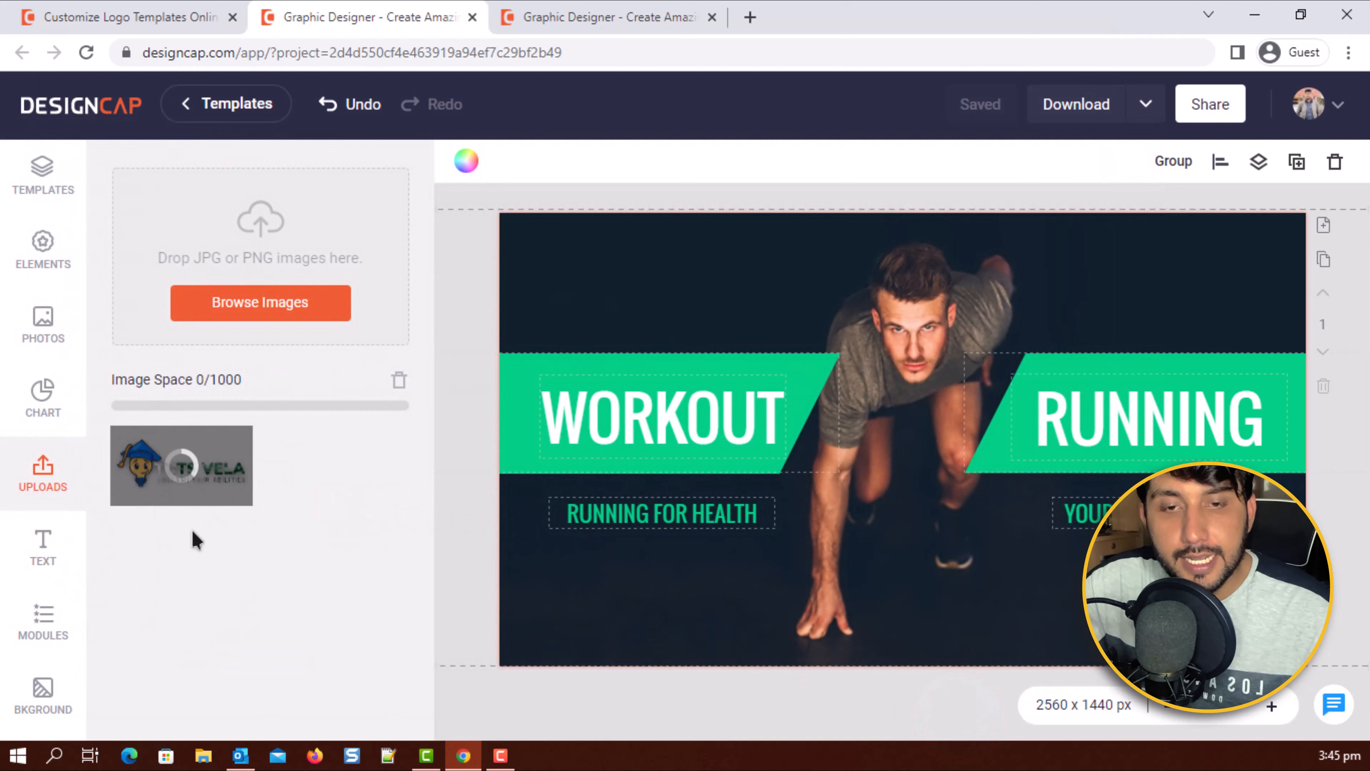
# - Add the uploaded Tuts Vela logo to the canvas, scale it down and place it above the WORKOUT heading
pyautogui.click(176, 458)
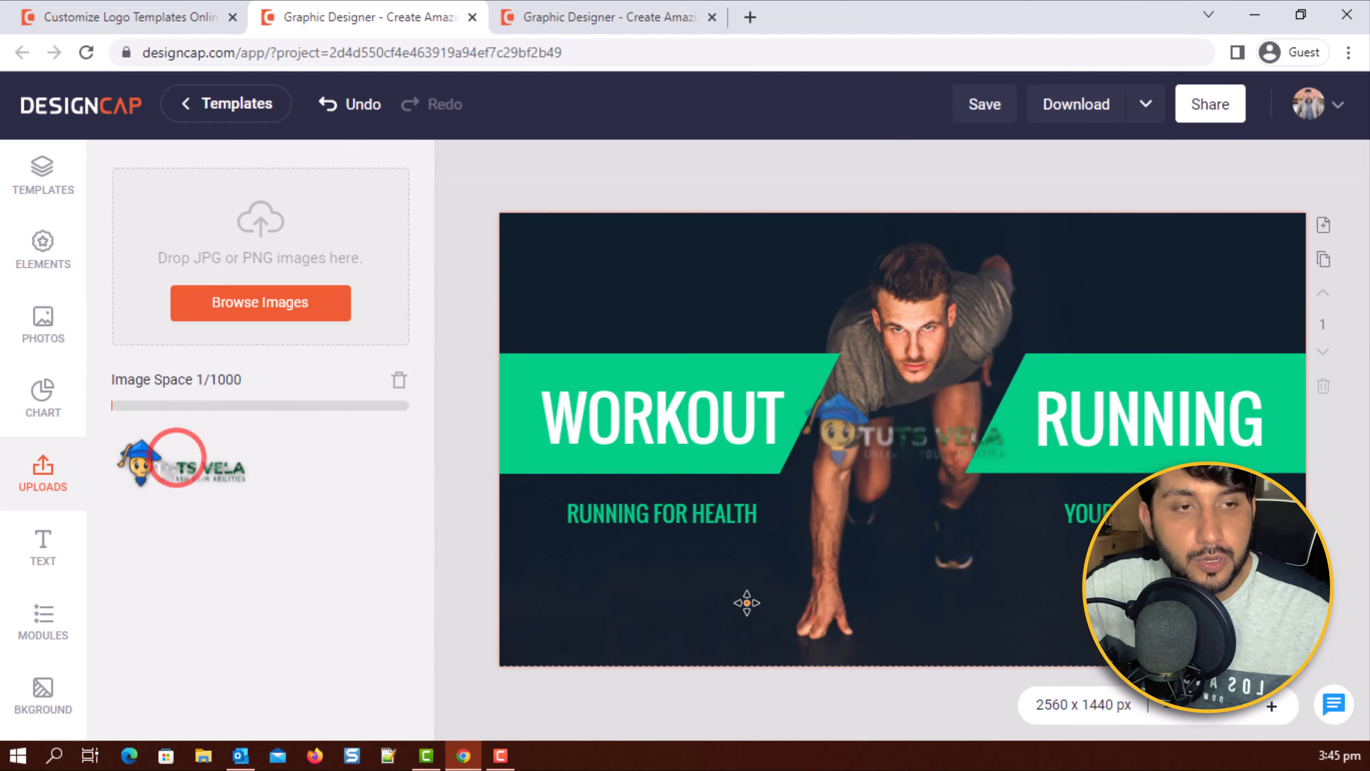
pyautogui.moveTo(1019, 506); pyautogui.dragTo(736, 306)
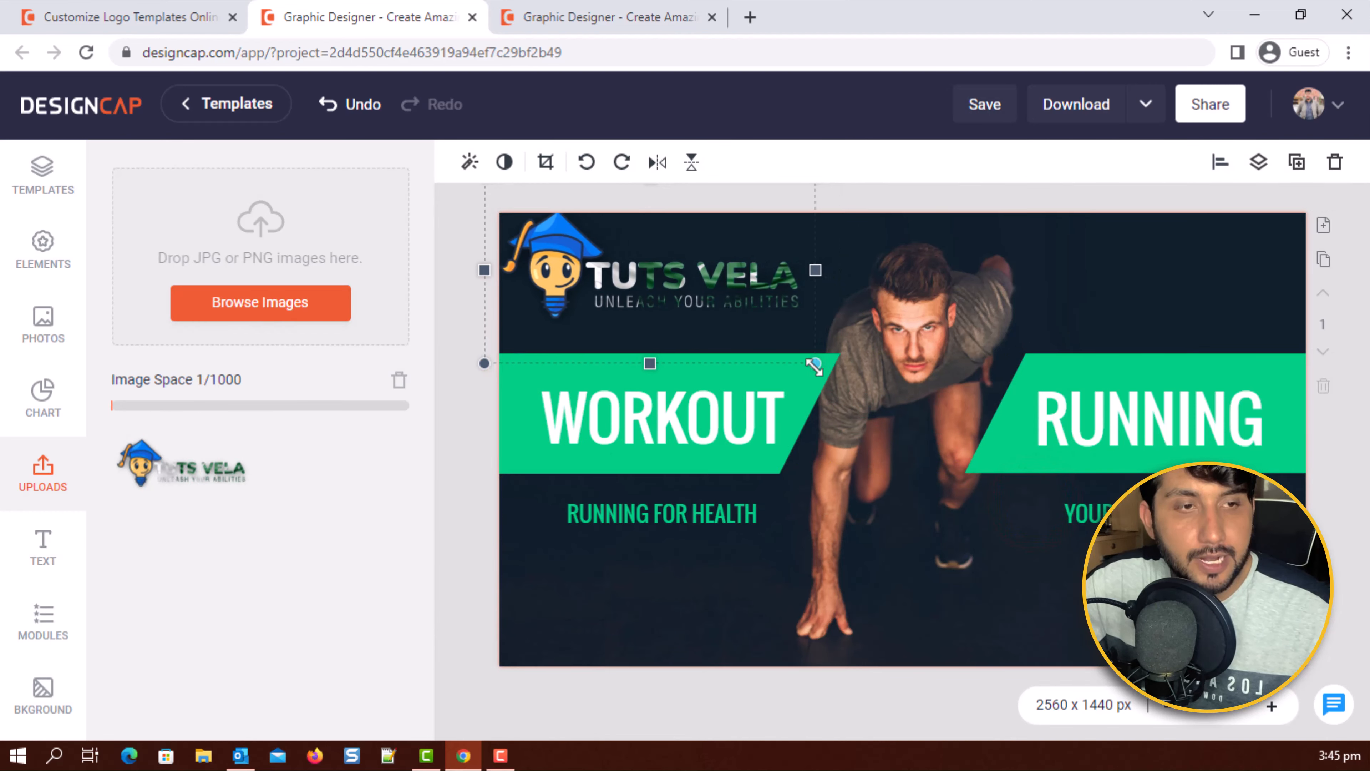
pyautogui.moveTo(813, 366); pyautogui.dragTo(724, 310)
pyautogui.moveTo(626, 246); pyautogui.dragTo(669, 291)
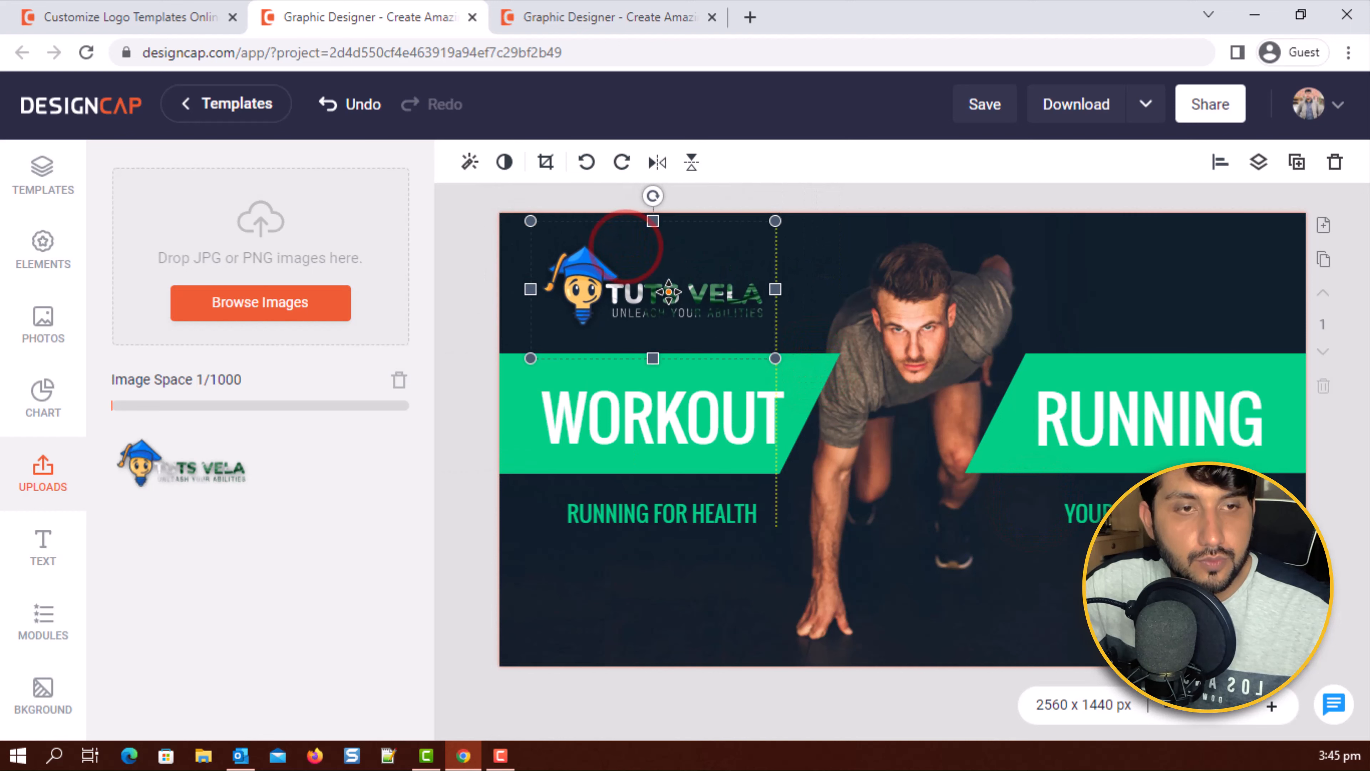
# - Replace the RUNNING heading with TIME and change the subtitle below it to the TUTSVELA text
pyautogui.click(653, 422)
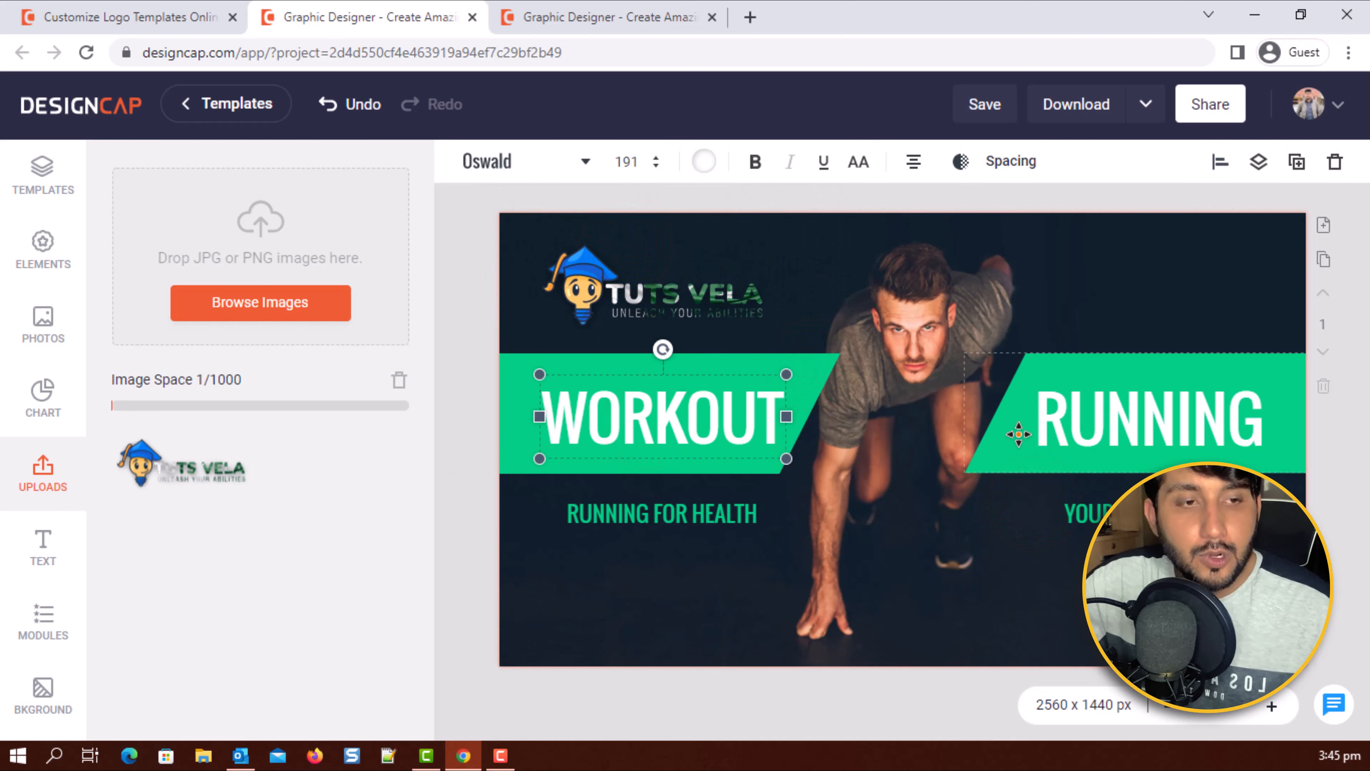
pyautogui.click(1059, 424)
pyautogui.doubleClick(1060, 424)
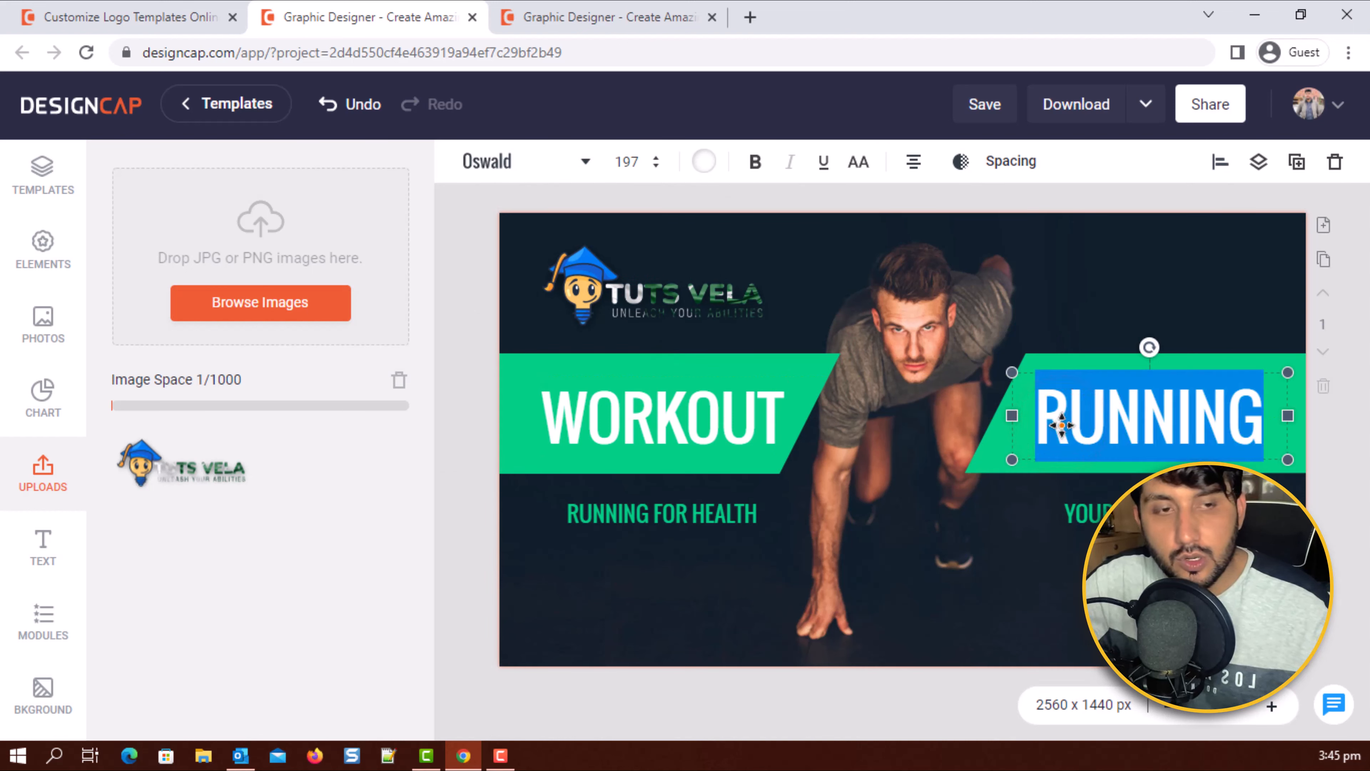
pyautogui.write('TIME')
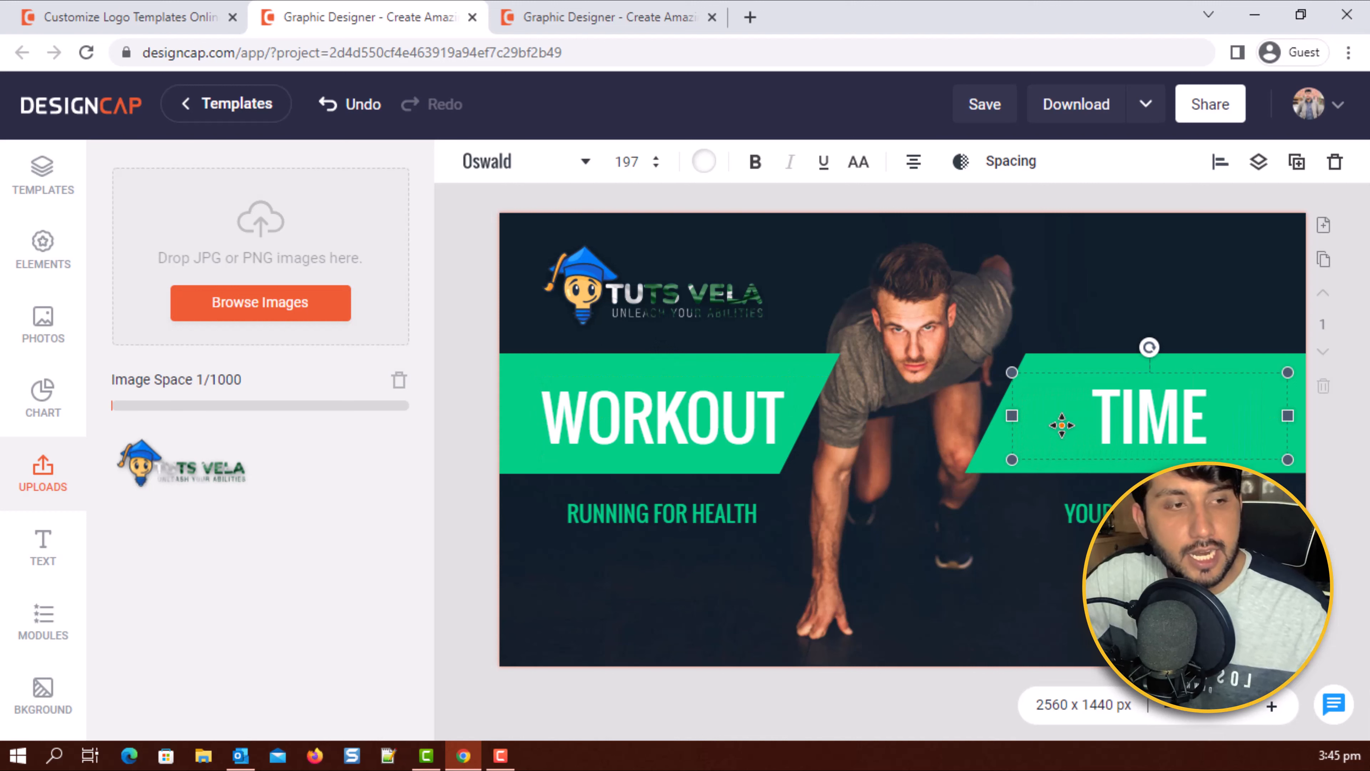
pyautogui.click(1095, 510)
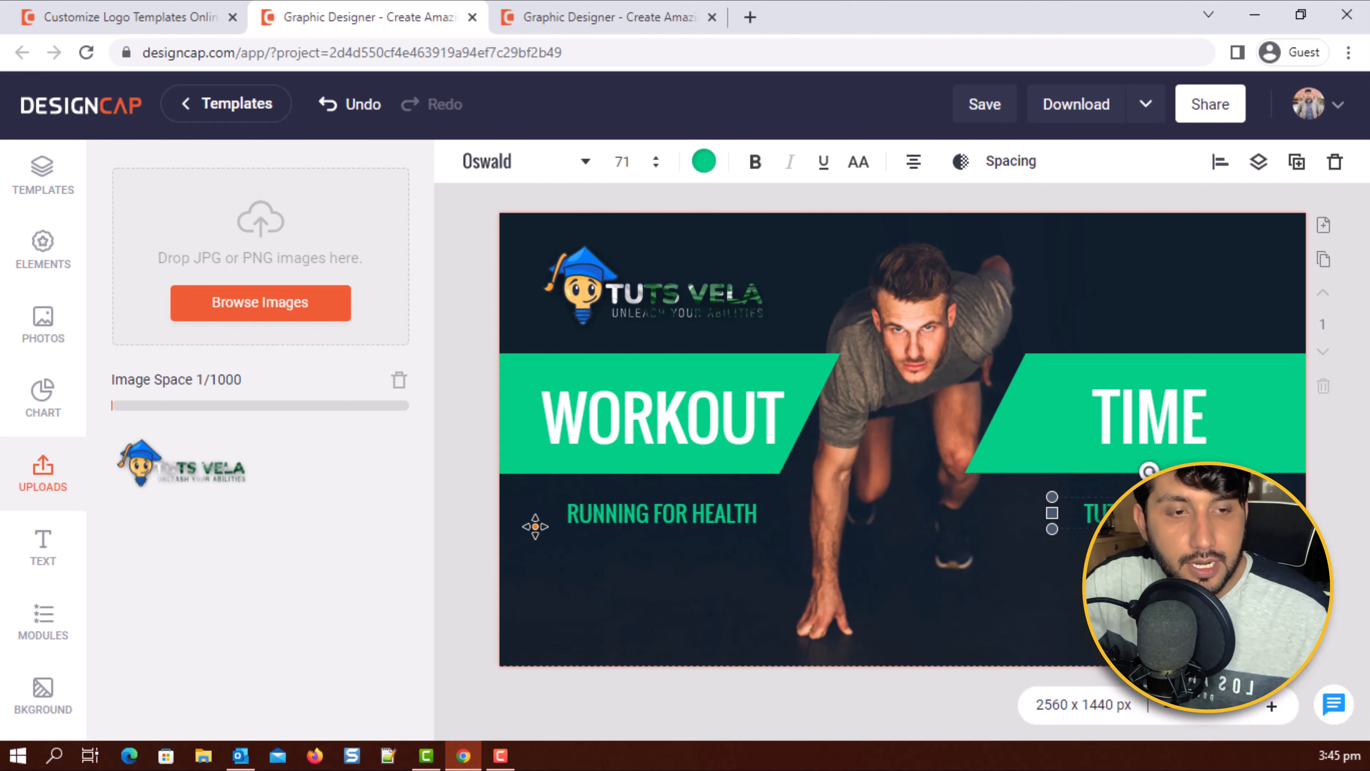
# - Select the background photo and browse the available background colours, patterns and images
pyautogui.click(645, 625)
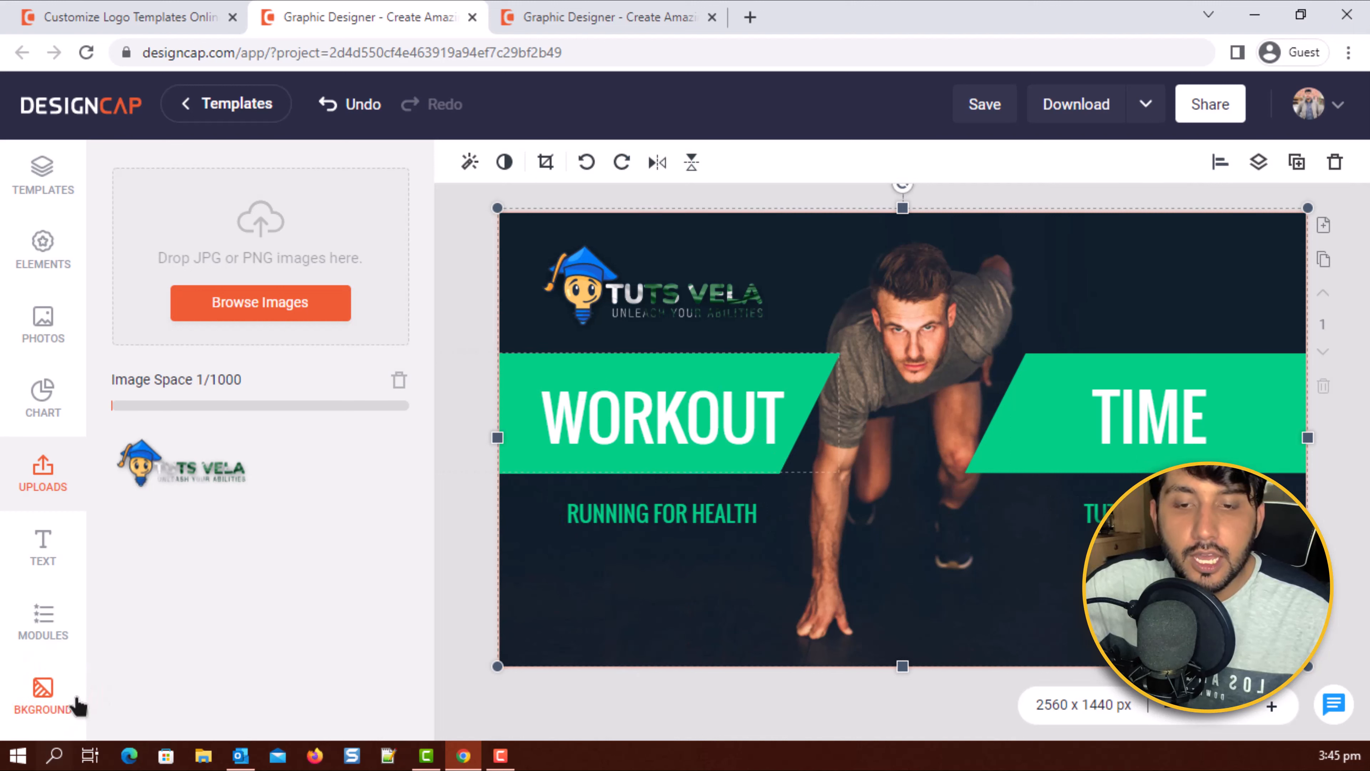
pyautogui.click(40, 702)
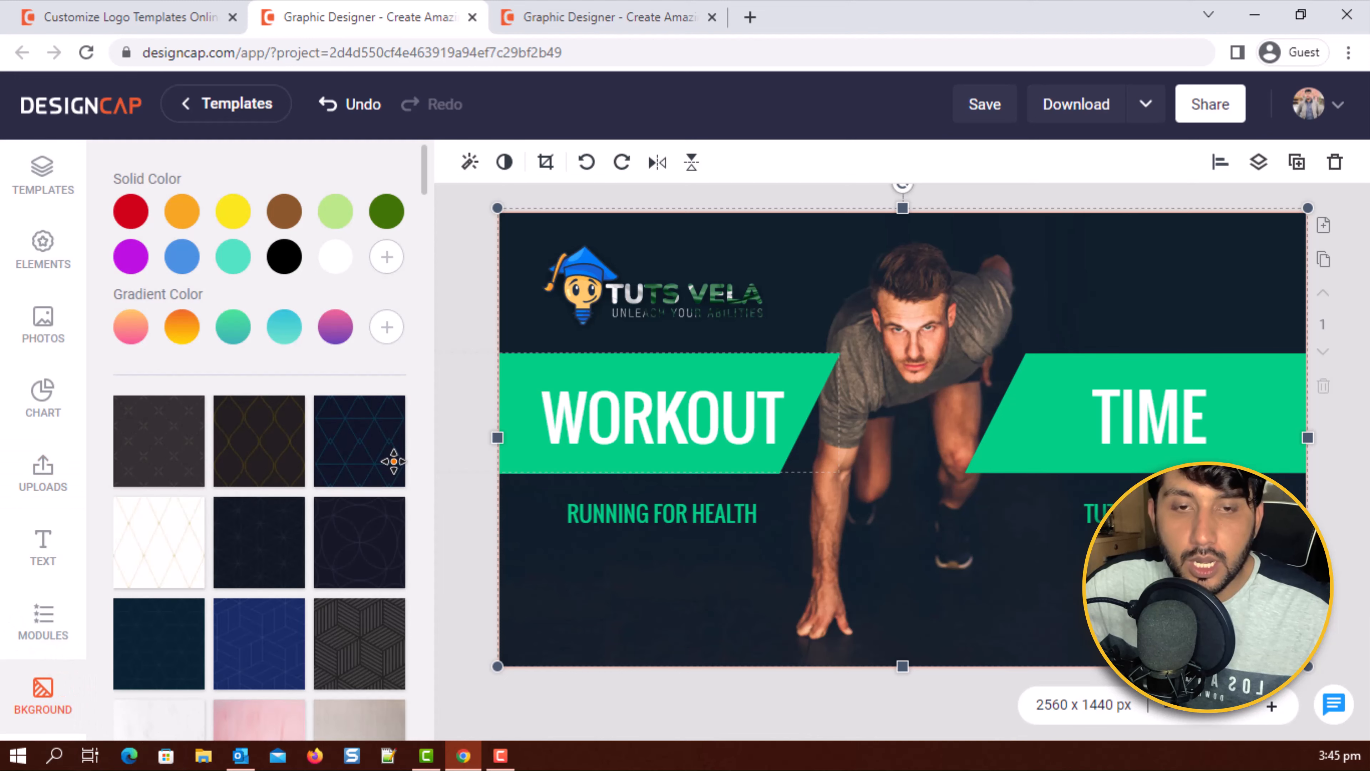
pyautogui.scroll(-15, 316, 416)
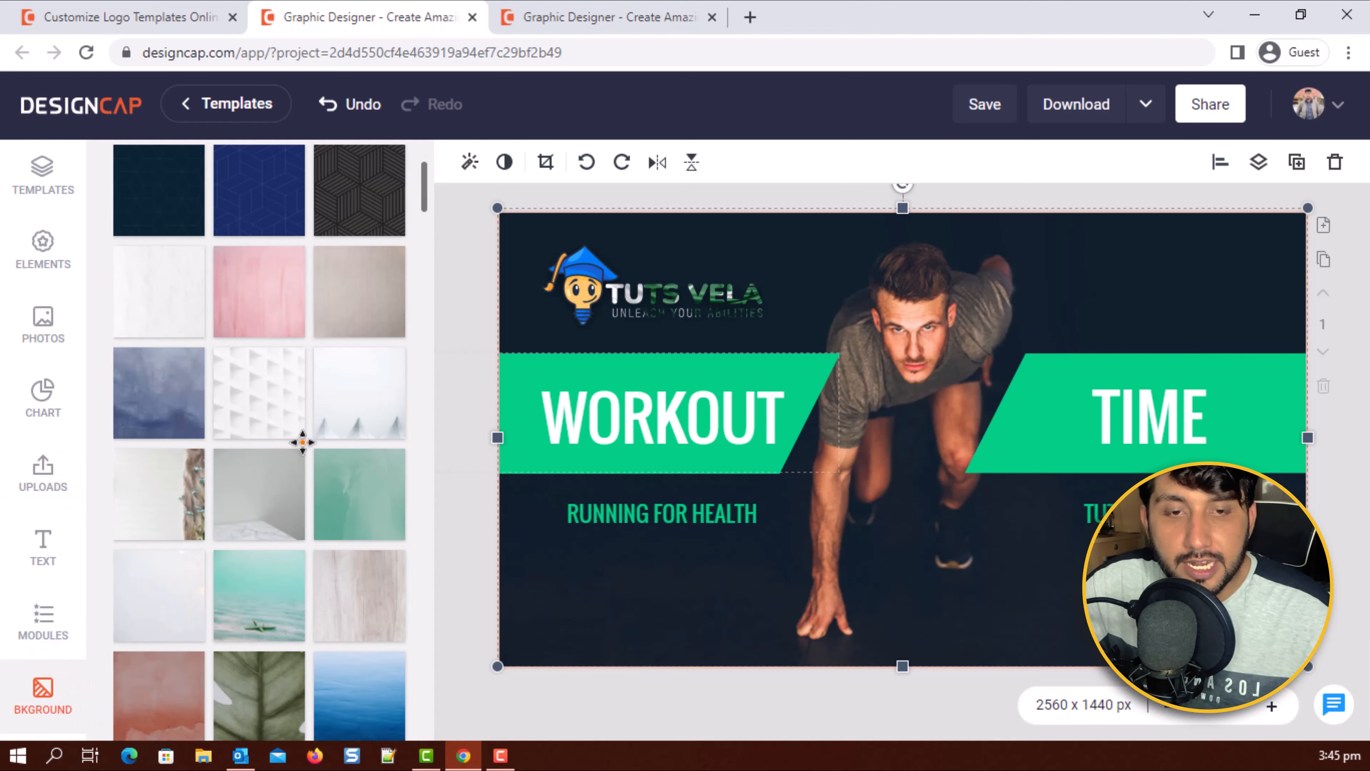
pyautogui.scroll(-5, 293, 443)
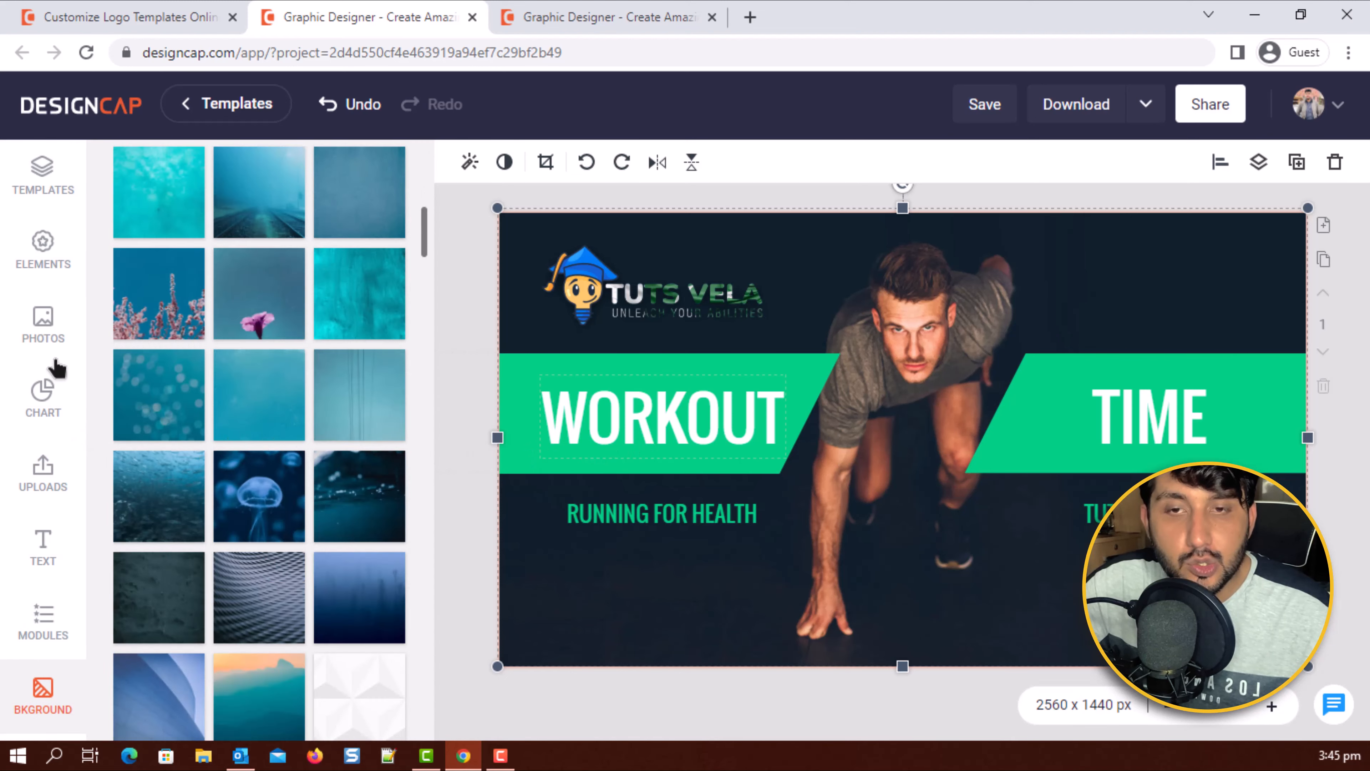
# - Search the stock photo library for "workout"
pyautogui.click(46, 332)
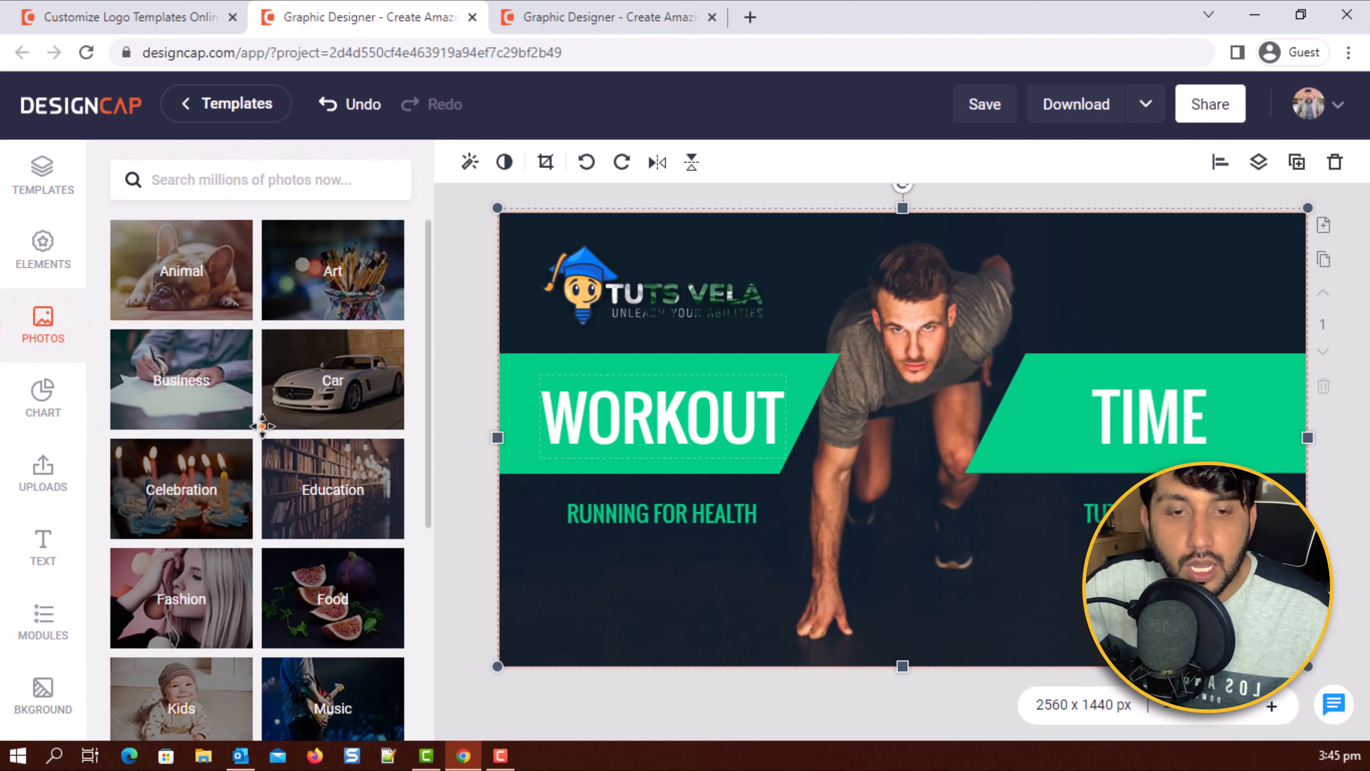
pyautogui.click(222, 172)
pyautogui.write('ex')
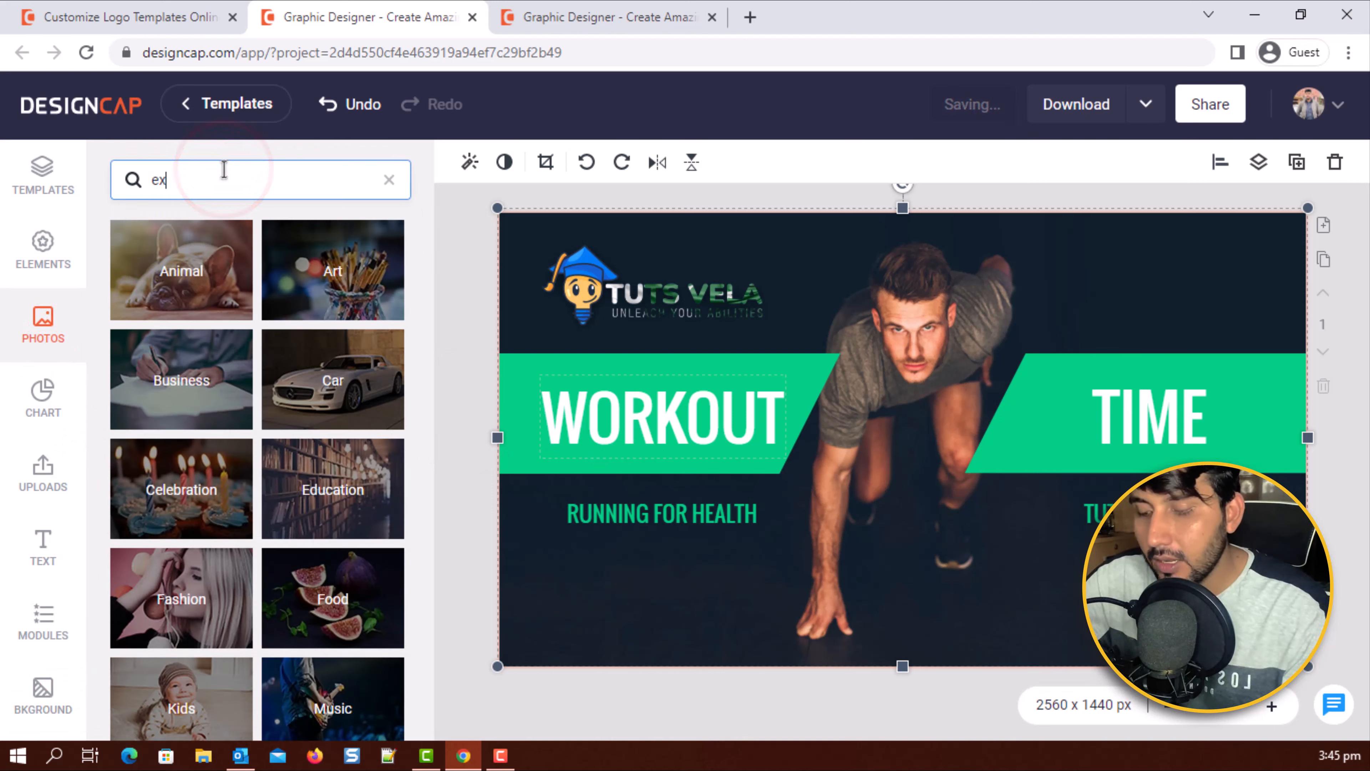
pyautogui.write('c')
pyautogui.press('BackSpace')
pyautogui.press('BackSpace')
pyautogui.press('BackSpace')
pyautogui.write('workout')
pyautogui.press('Return')
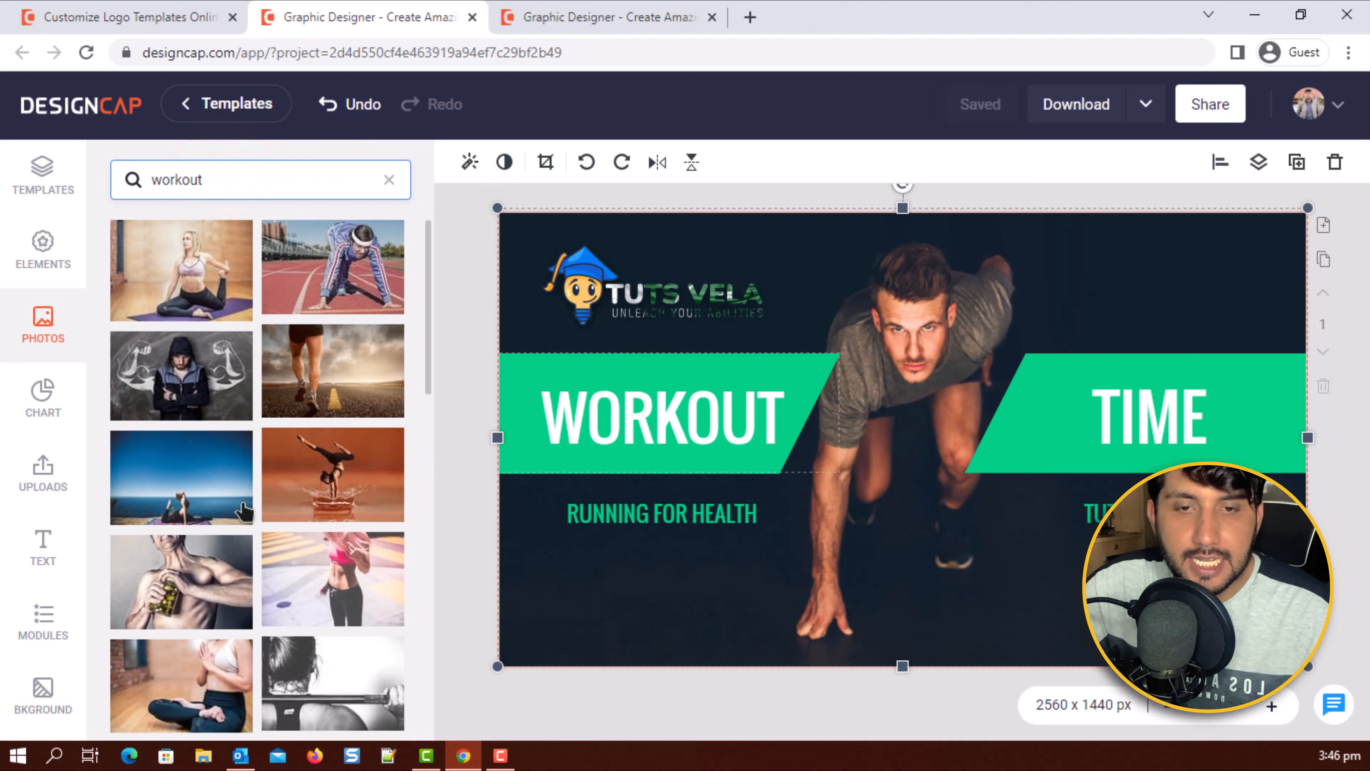
# - Try the photo of the woman on the tree-lined road and the man with dumbbells as the background
pyautogui.scroll(-3, 197, 548)
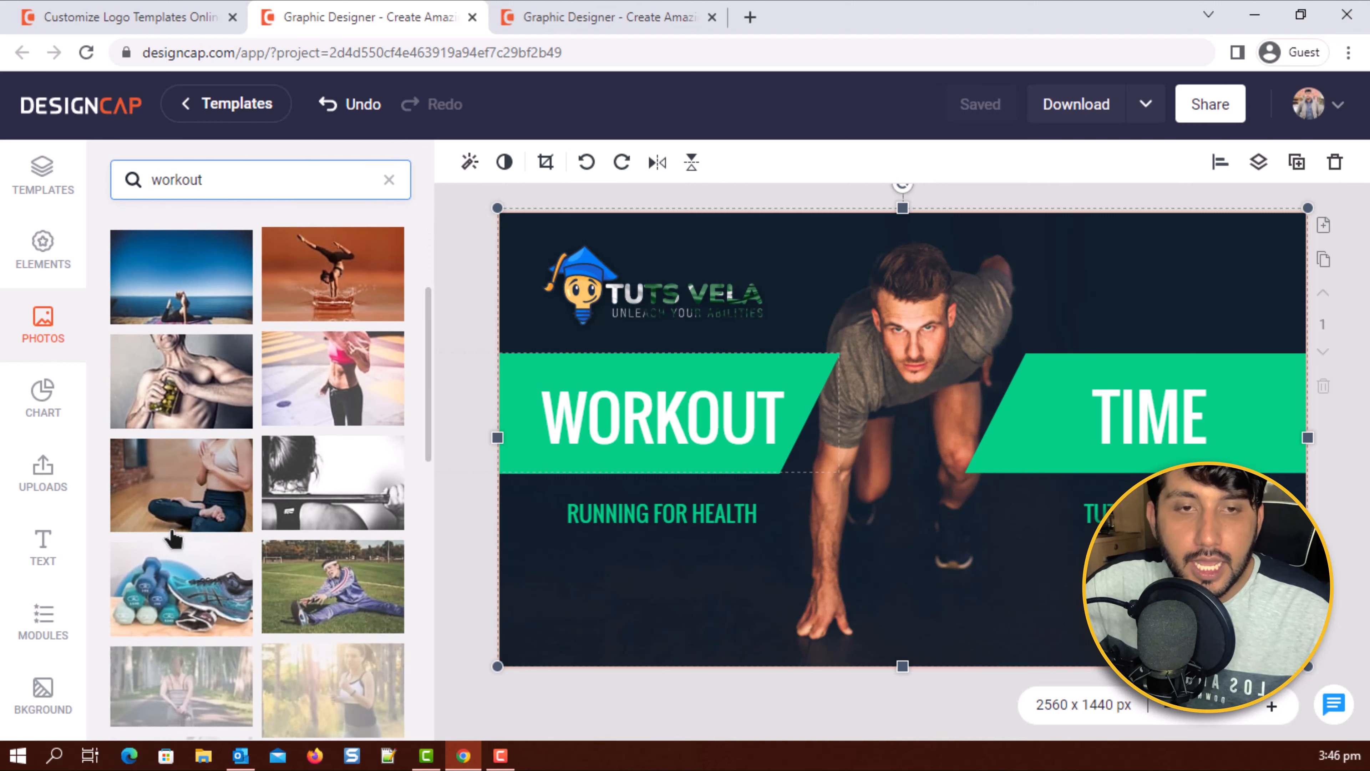
pyautogui.scroll(-3, 173, 537)
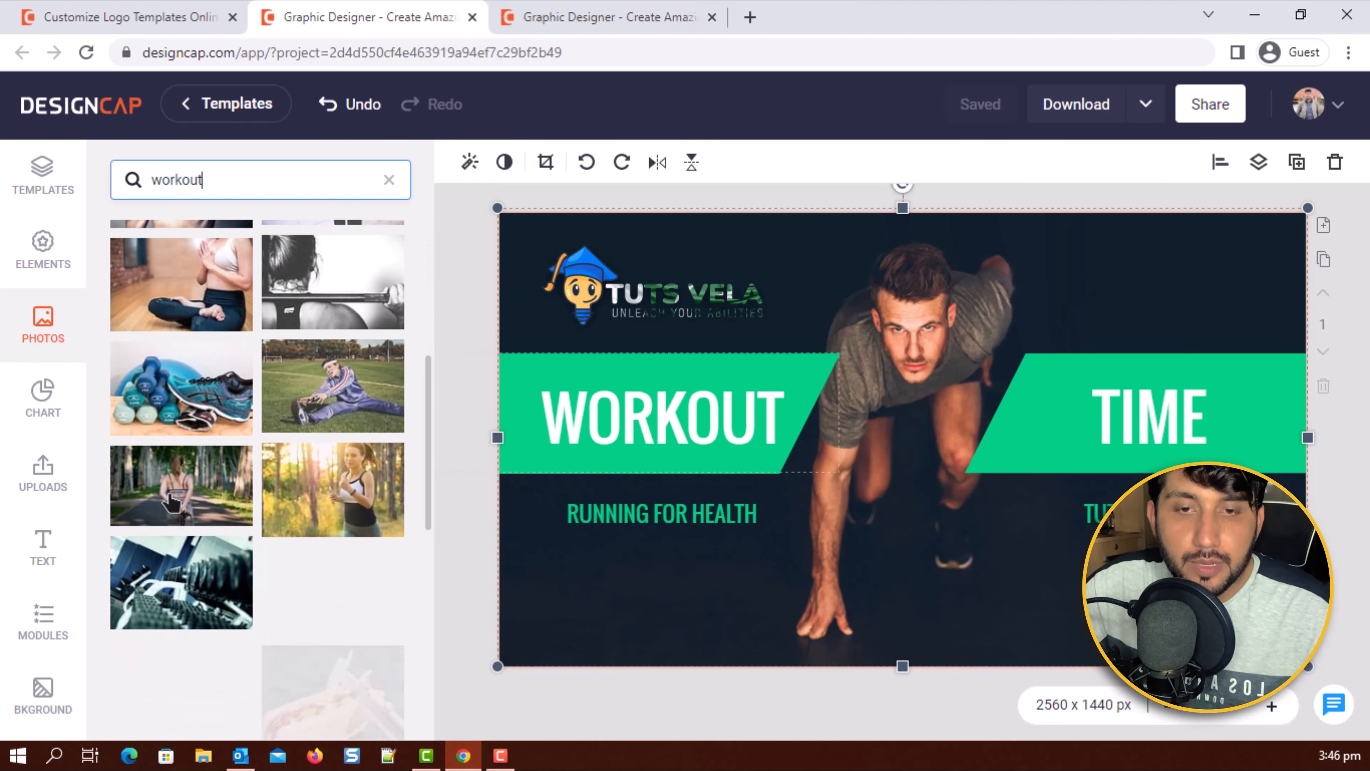
pyautogui.moveTo(172, 491); pyautogui.dragTo(824, 608)
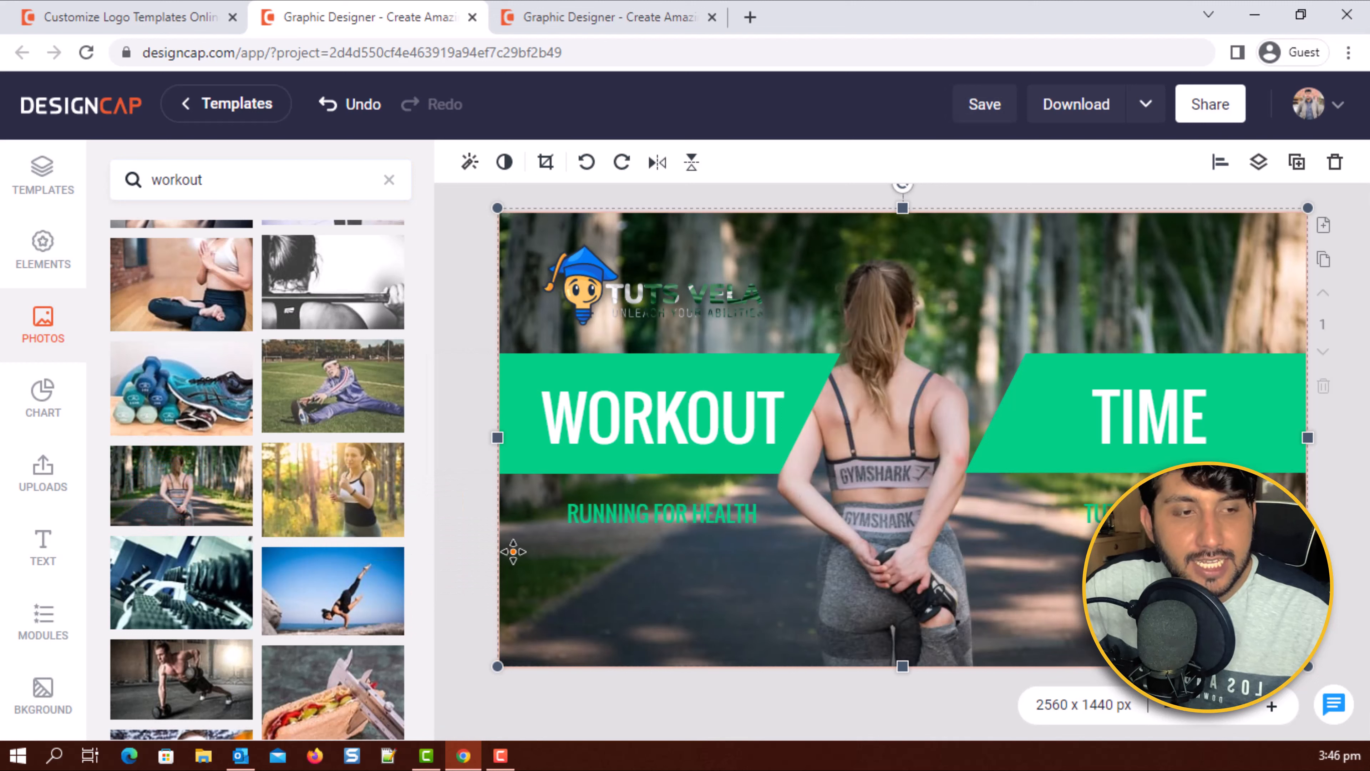
pyautogui.moveTo(183, 681); pyautogui.dragTo(841, 580)
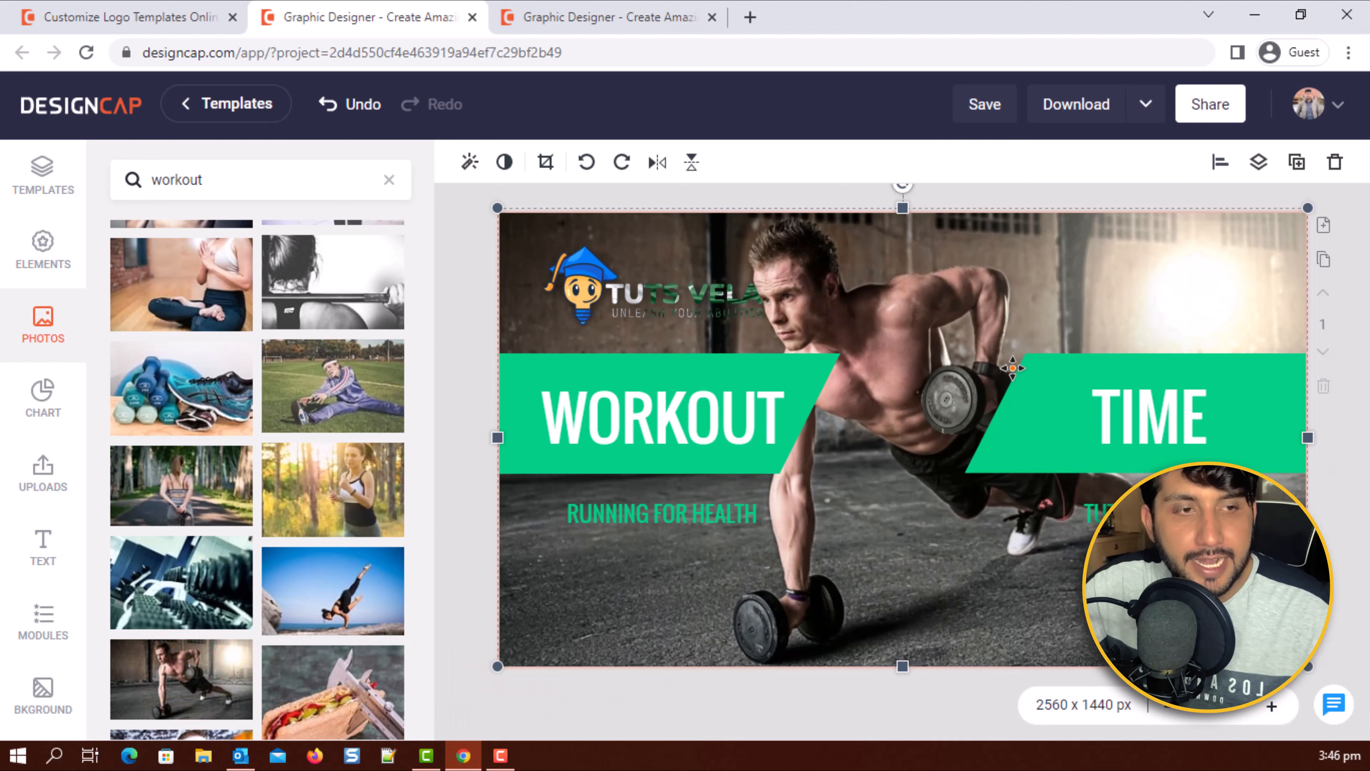
# - Try the seaside handstand photo and the photo of the basketball player in the Brooklyn shirt as the background
pyautogui.scroll(-3, 263, 549)
pyautogui.moveTo(321, 397); pyautogui.dragTo(732, 507)
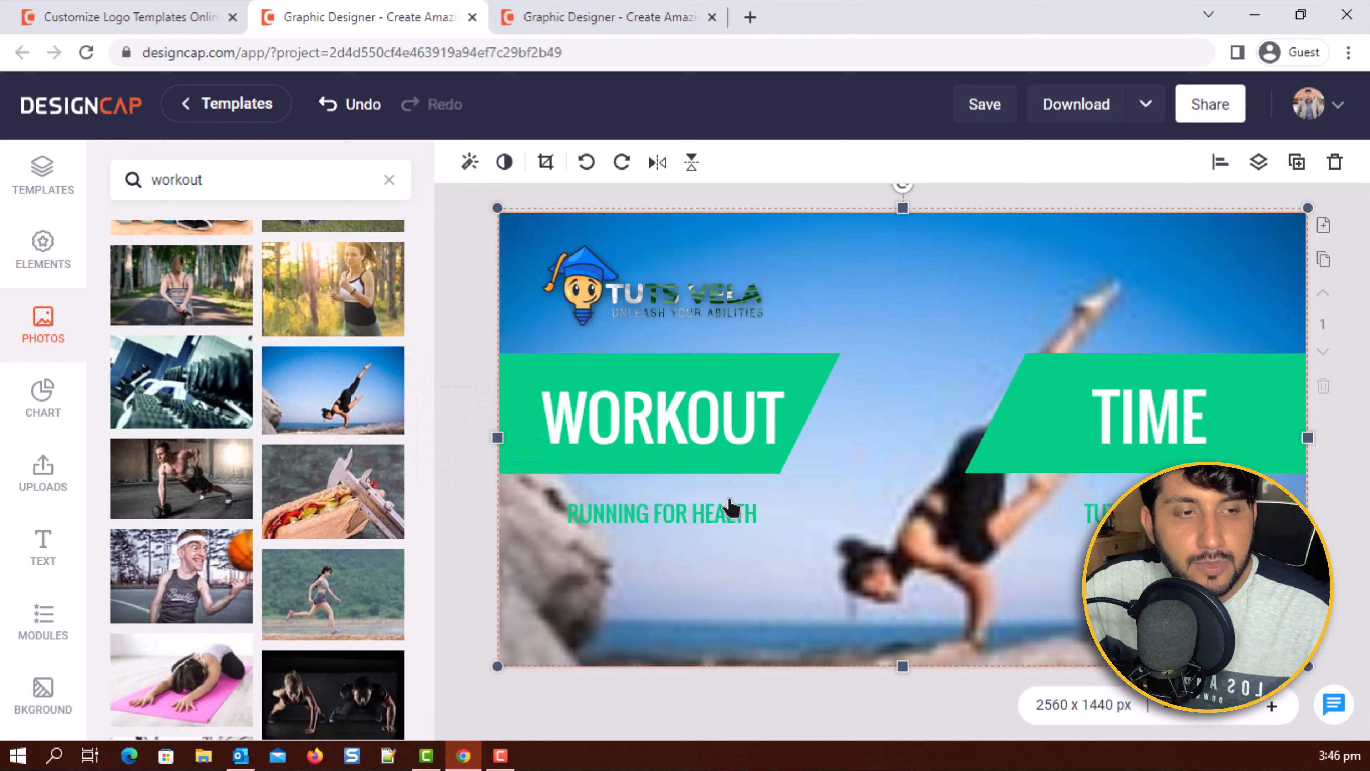
pyautogui.moveTo(210, 596); pyautogui.dragTo(796, 553)
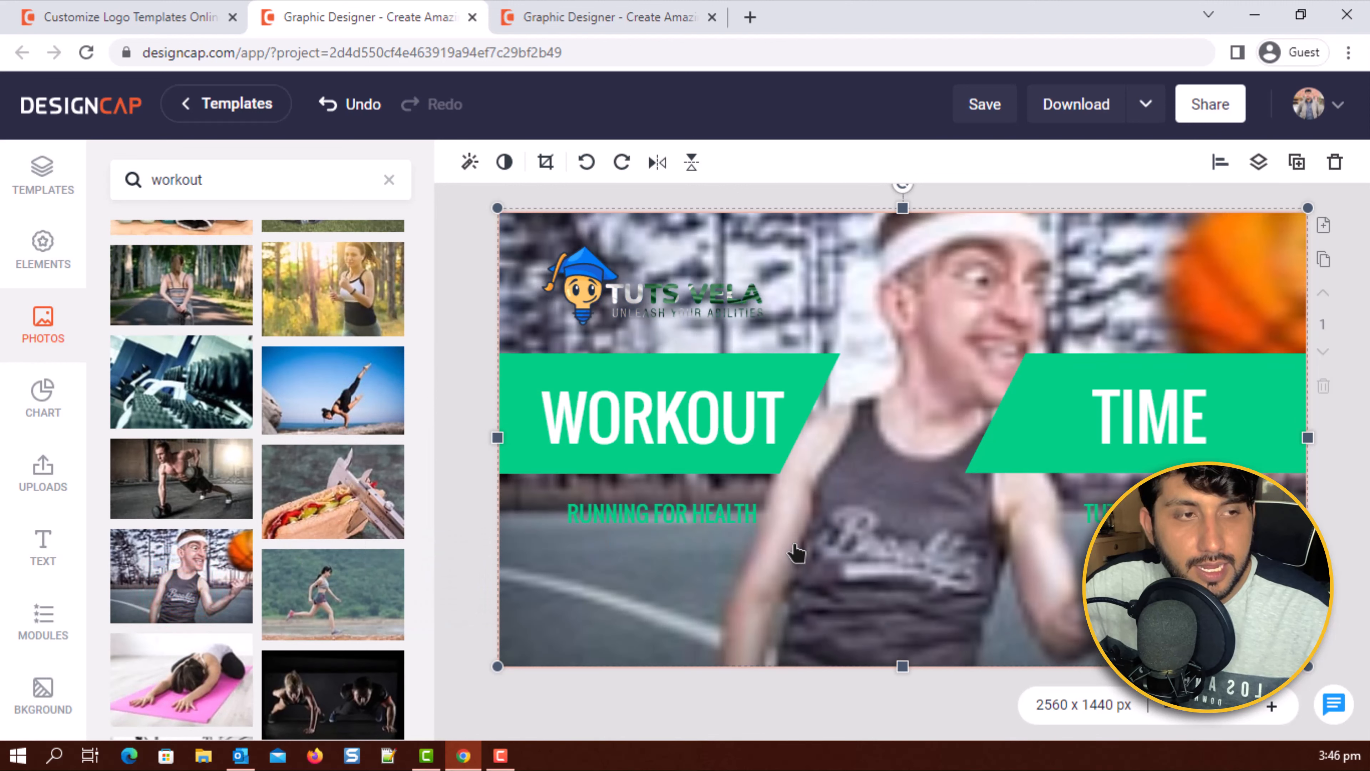
# - Try the photo of the woman on the pink yoga mat and the man running on the road as the background
pyautogui.scroll(-5, 257, 485)
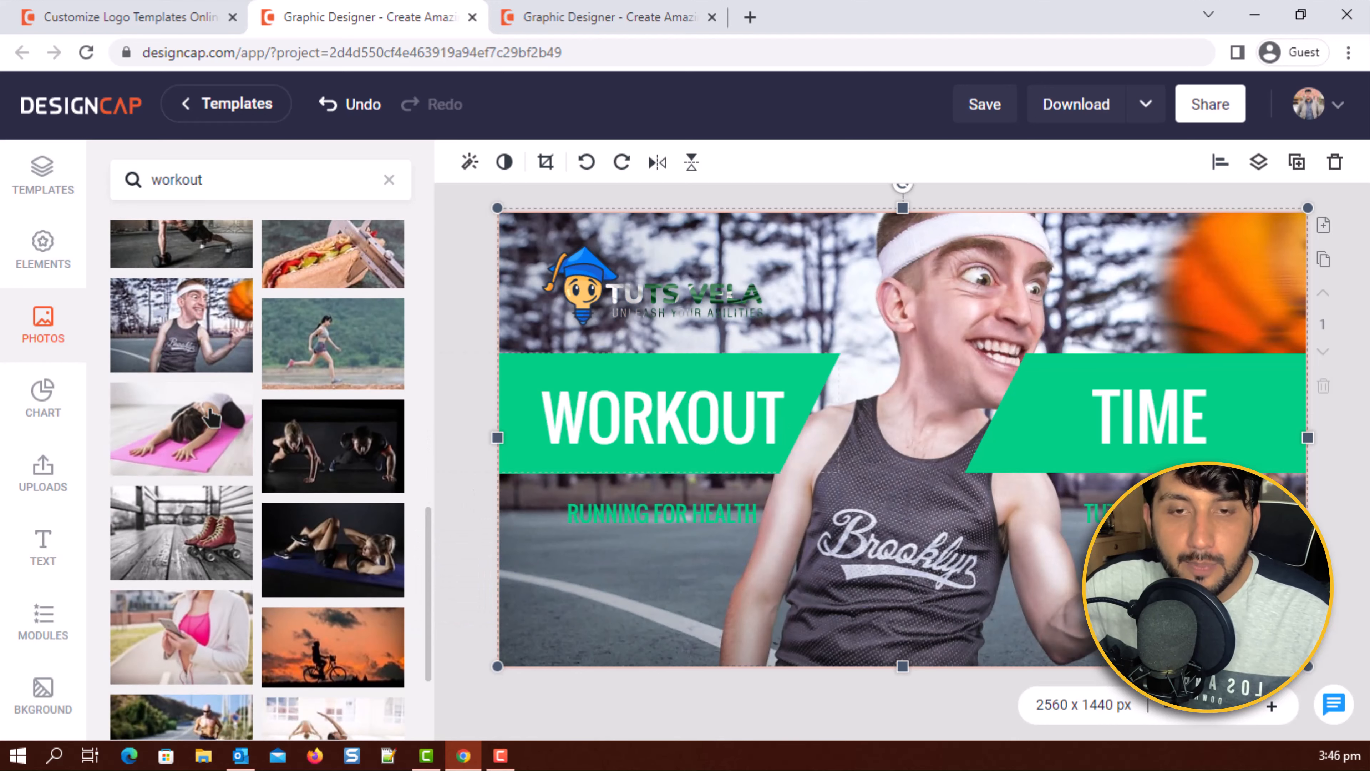
pyautogui.moveTo(207, 407); pyautogui.dragTo(813, 551)
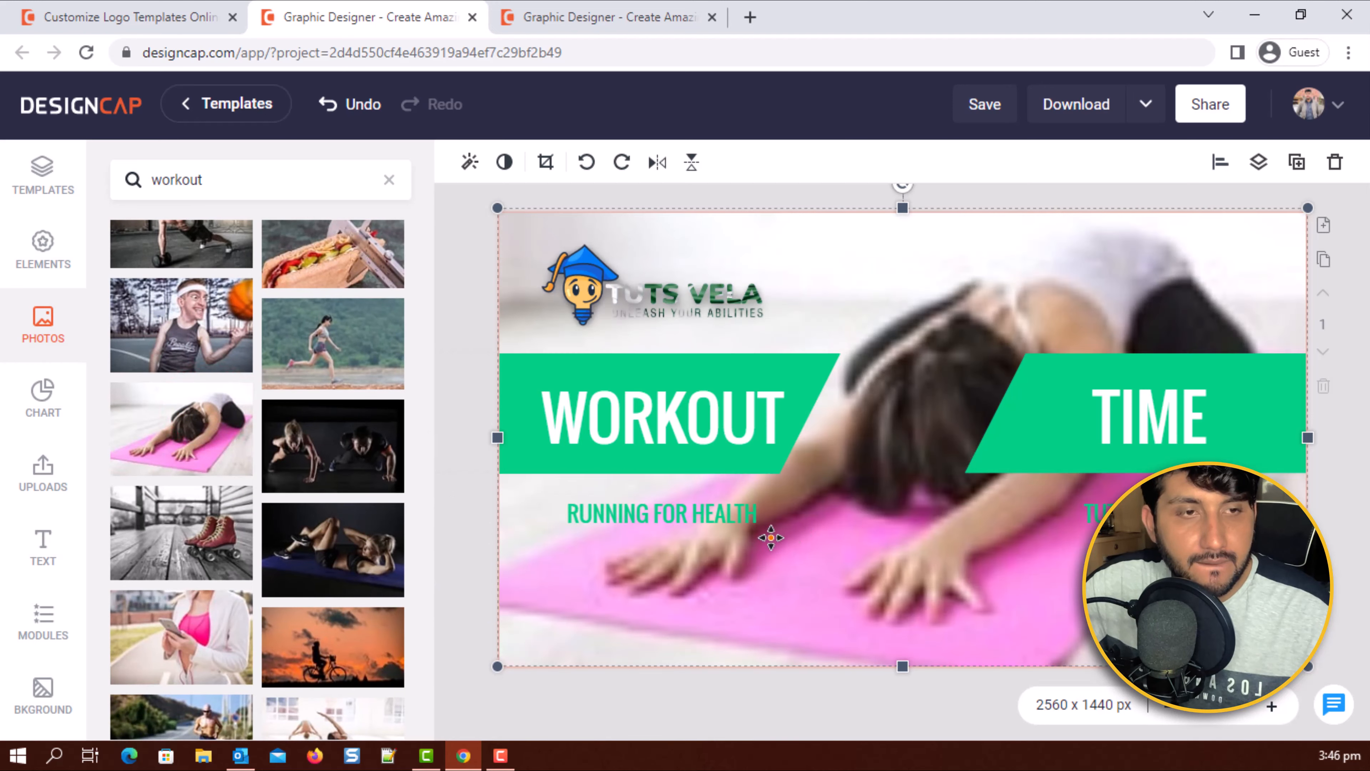
pyautogui.scroll(-3, 236, 610)
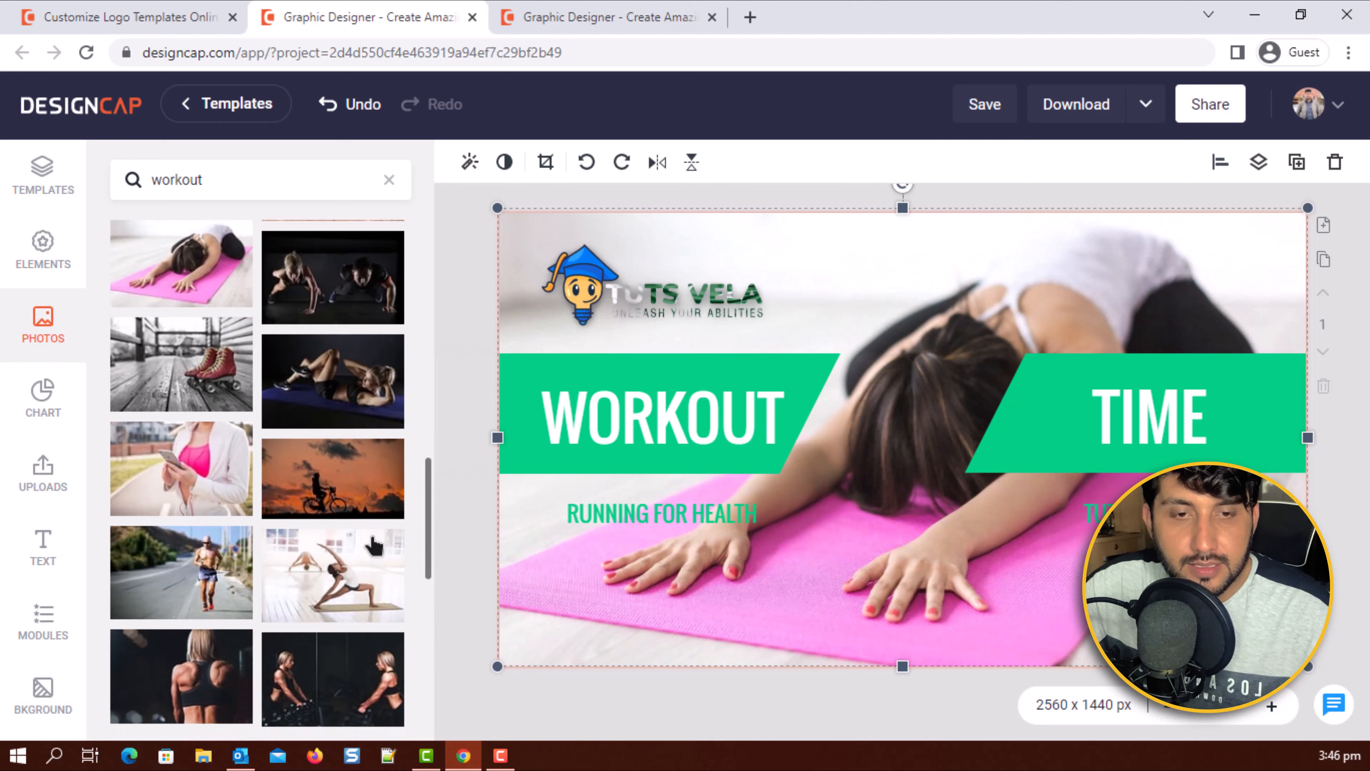
pyautogui.scroll(-4, 164, 567)
pyautogui.moveTo(157, 409); pyautogui.dragTo(696, 572)
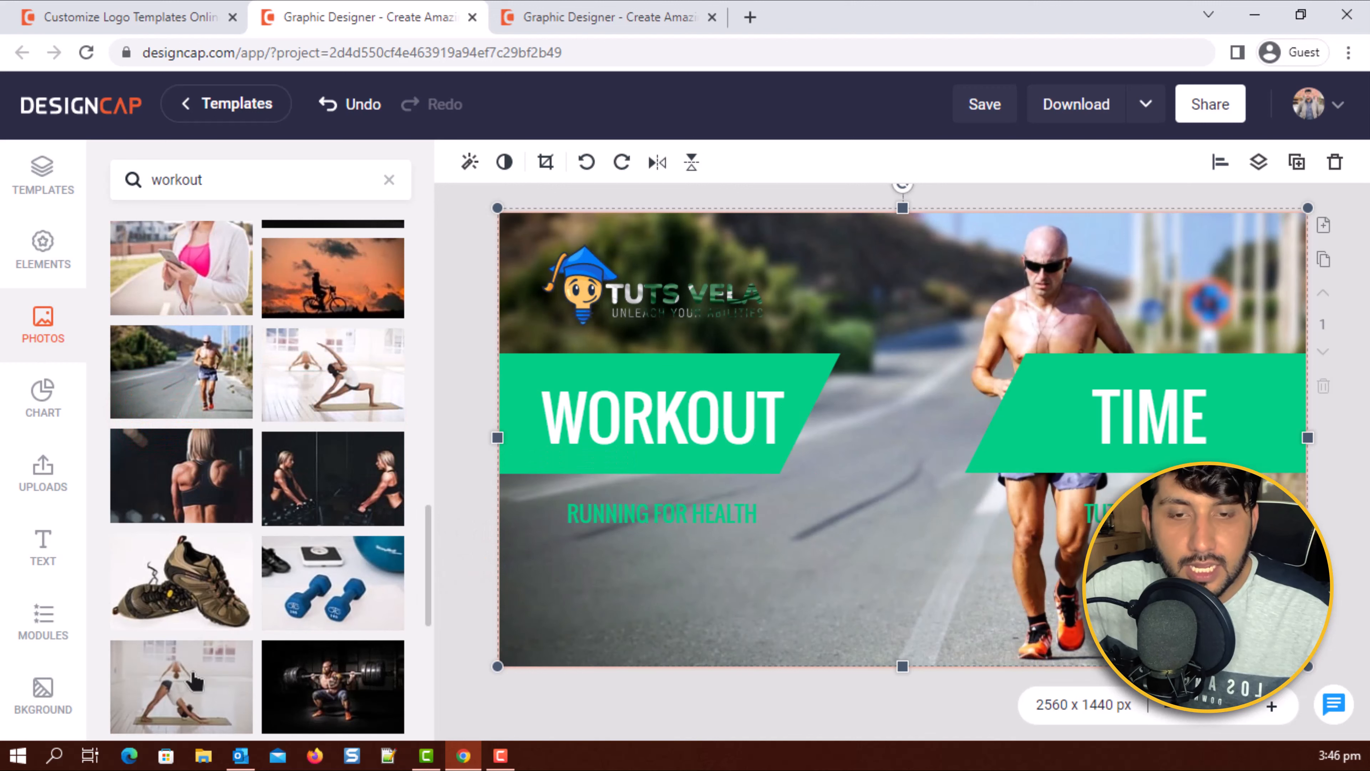
# - Replace the background with the photo of the dark-haired woman sitting cross-legged in a black top
pyautogui.scroll(-4, 188, 661)
pyautogui.scroll(-10, 190, 659)
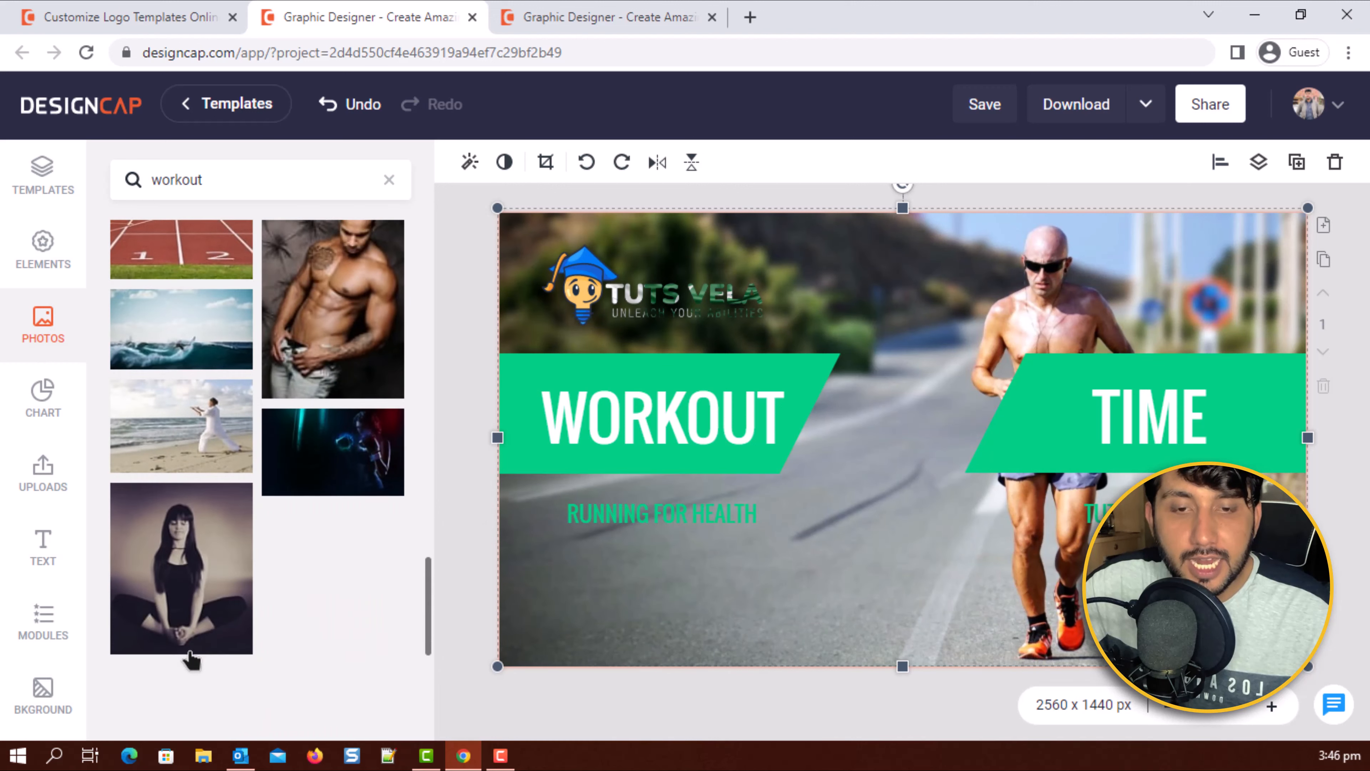
pyautogui.moveTo(145, 409); pyautogui.dragTo(831, 460)
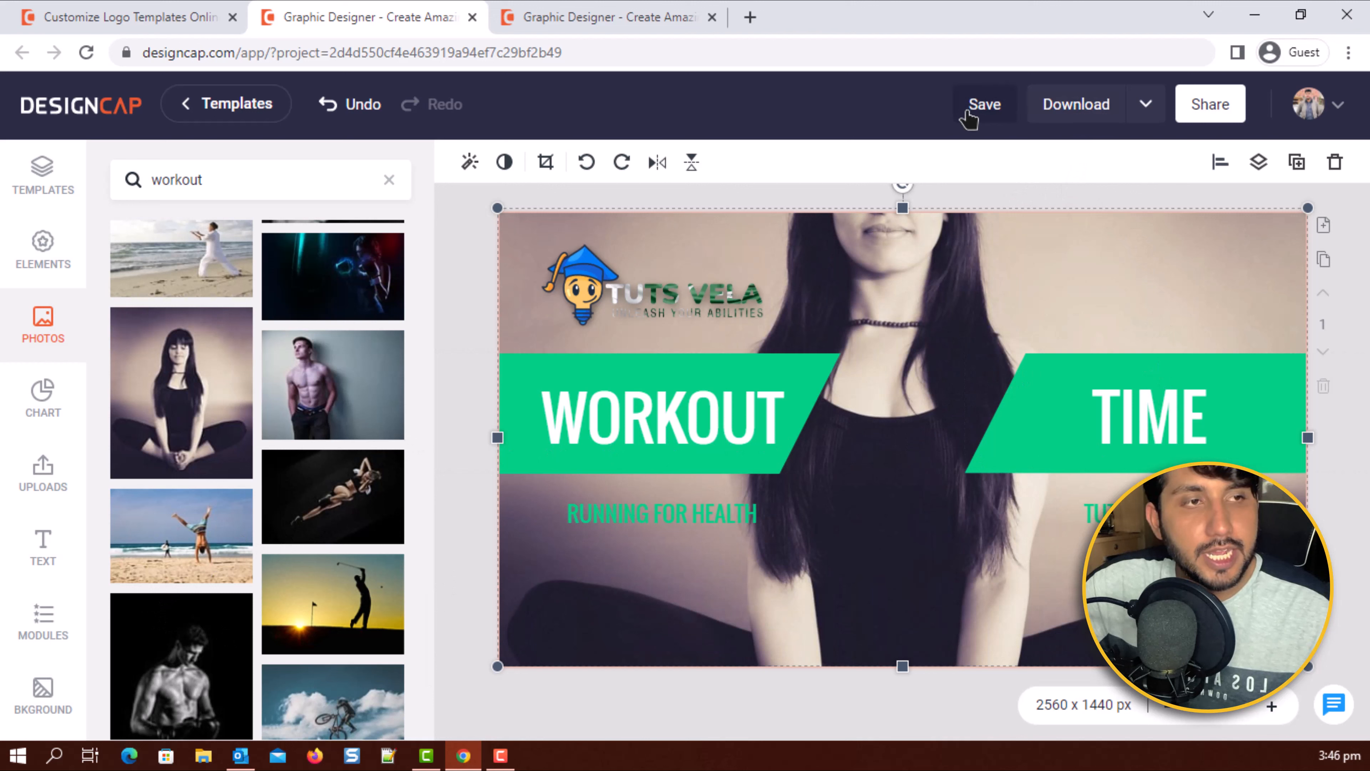
# - Open the download settings, name the file "GYM image 1" and choose the JPG format
pyautogui.click(1144, 115)
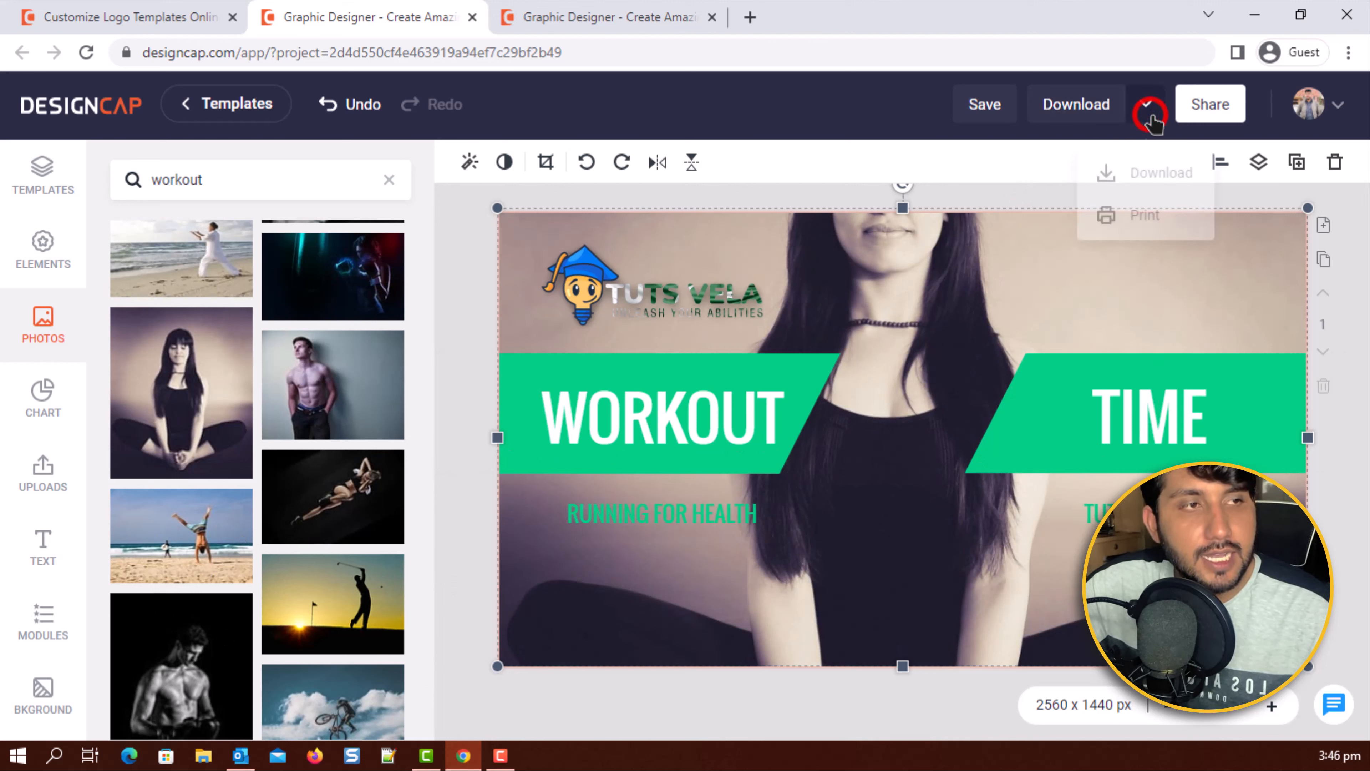
pyautogui.click(1071, 116)
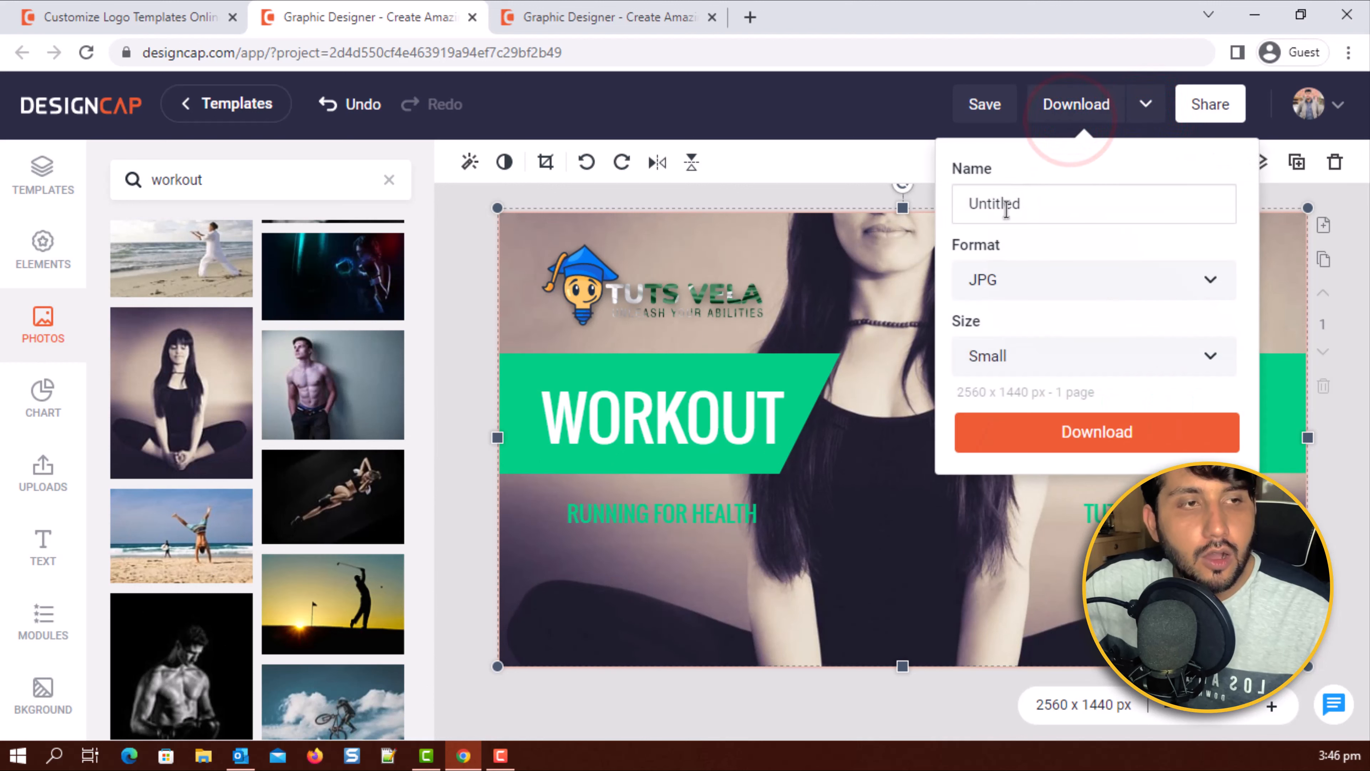
pyautogui.click(1052, 206)
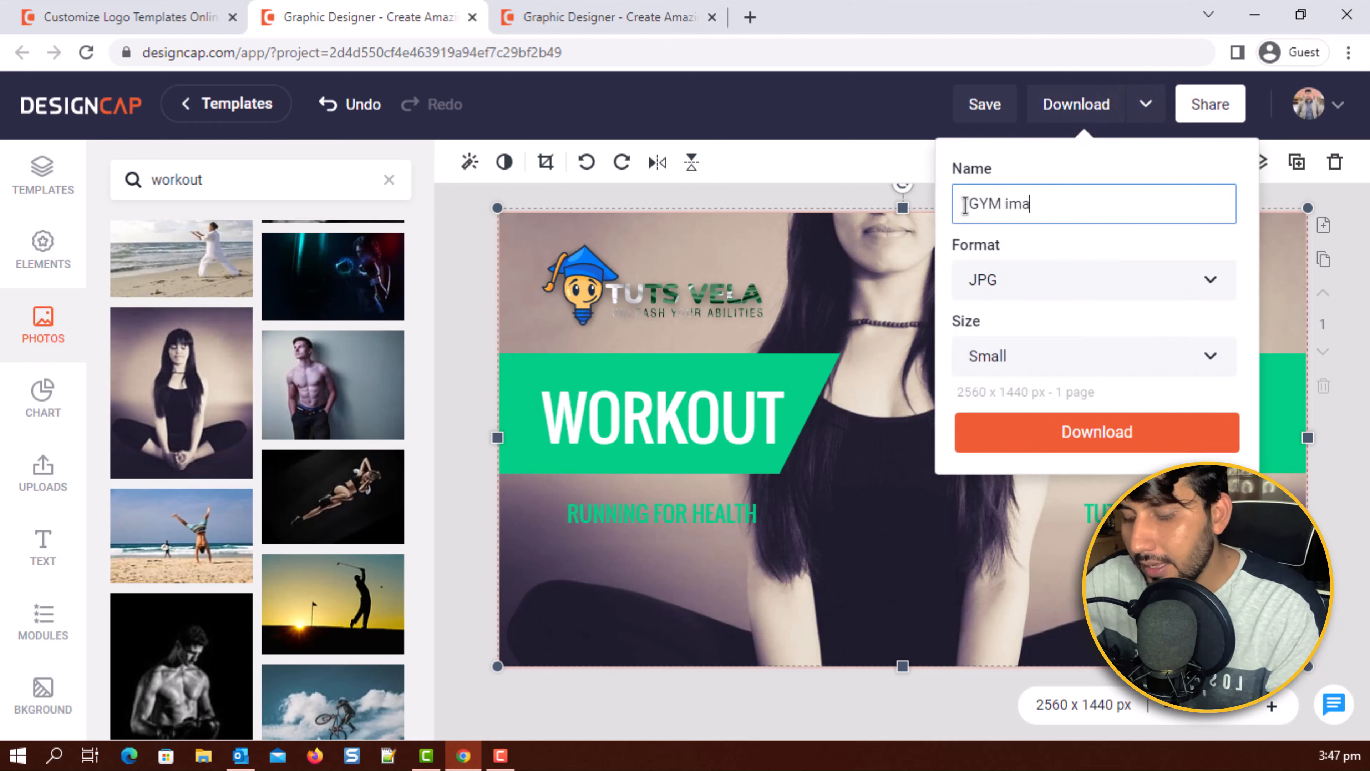
pyautogui.click(1016, 270)
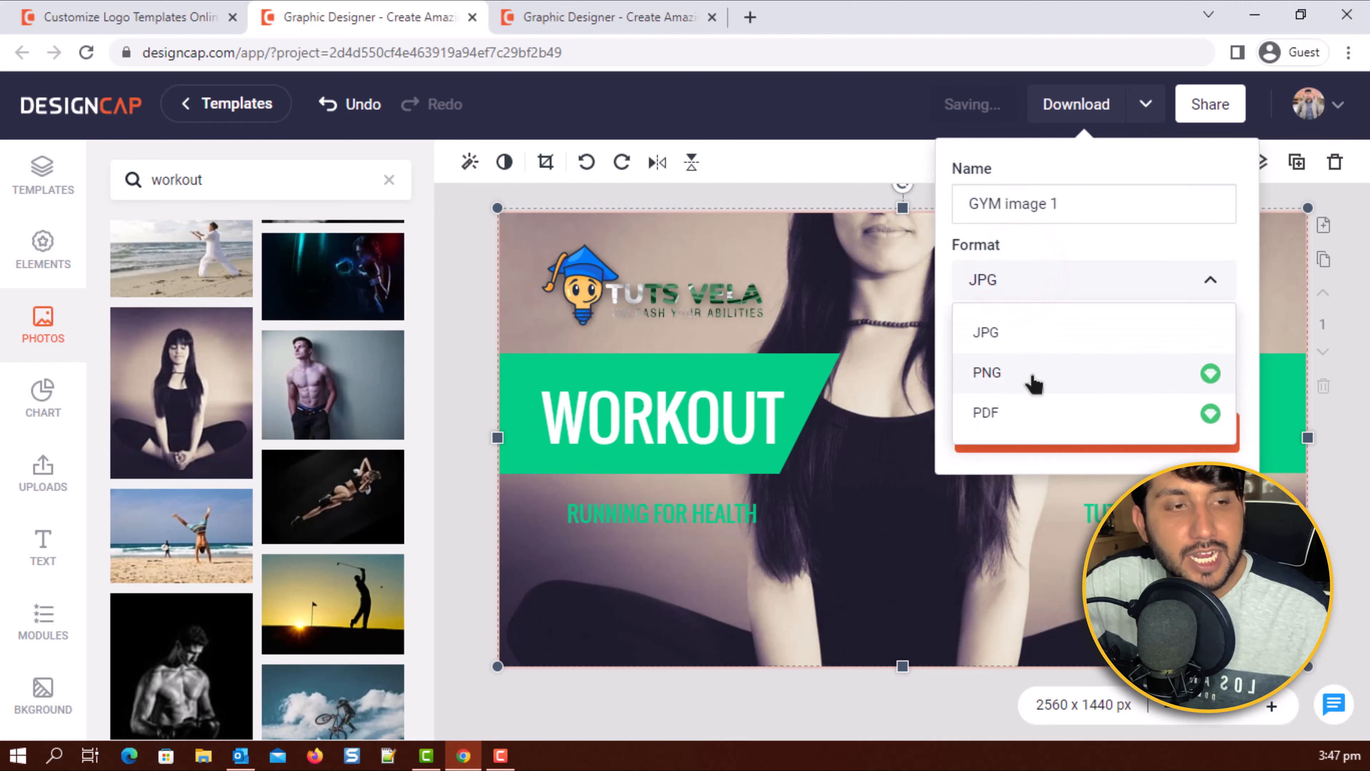
pyautogui.click(988, 419)
pyautogui.click(1043, 281)
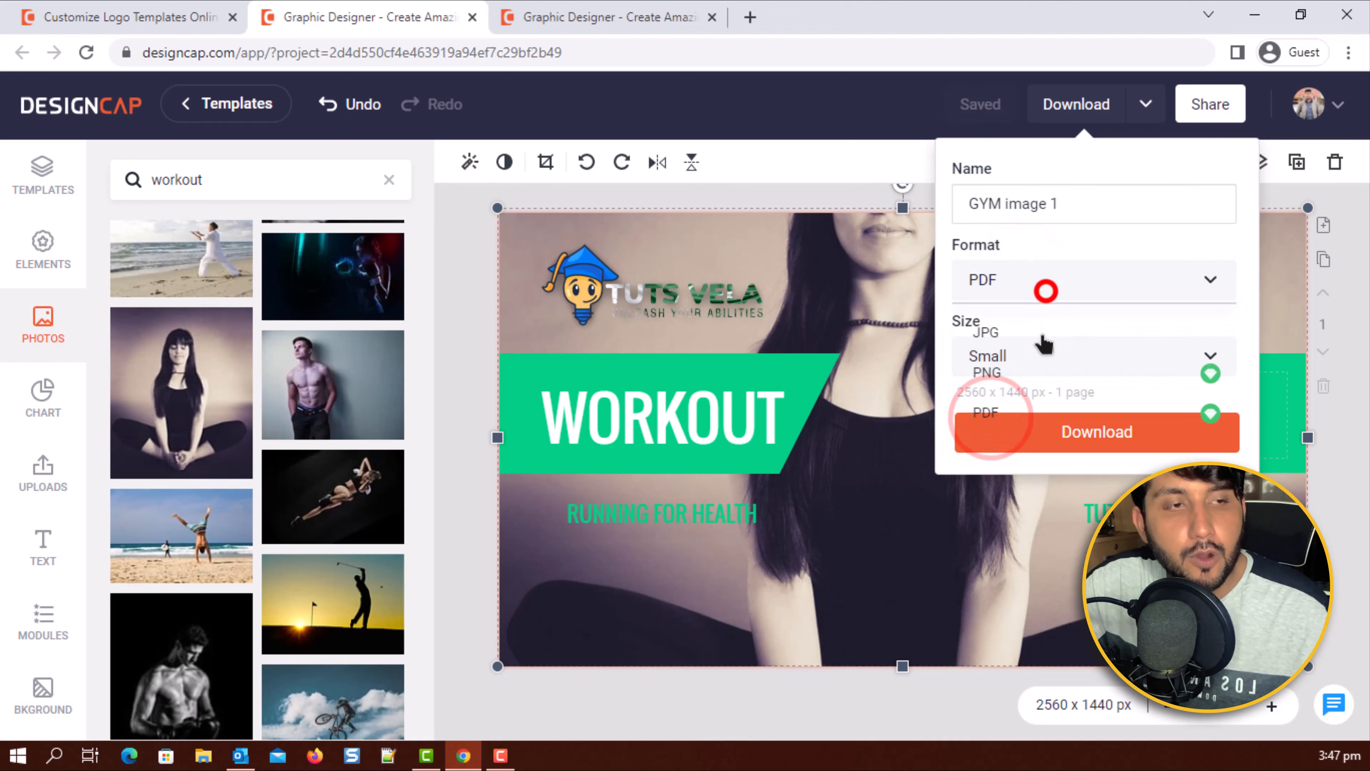
pyautogui.click(1004, 333)
# - Choose the Large size, download the design and close the download confirmation
pyautogui.click(1052, 350)
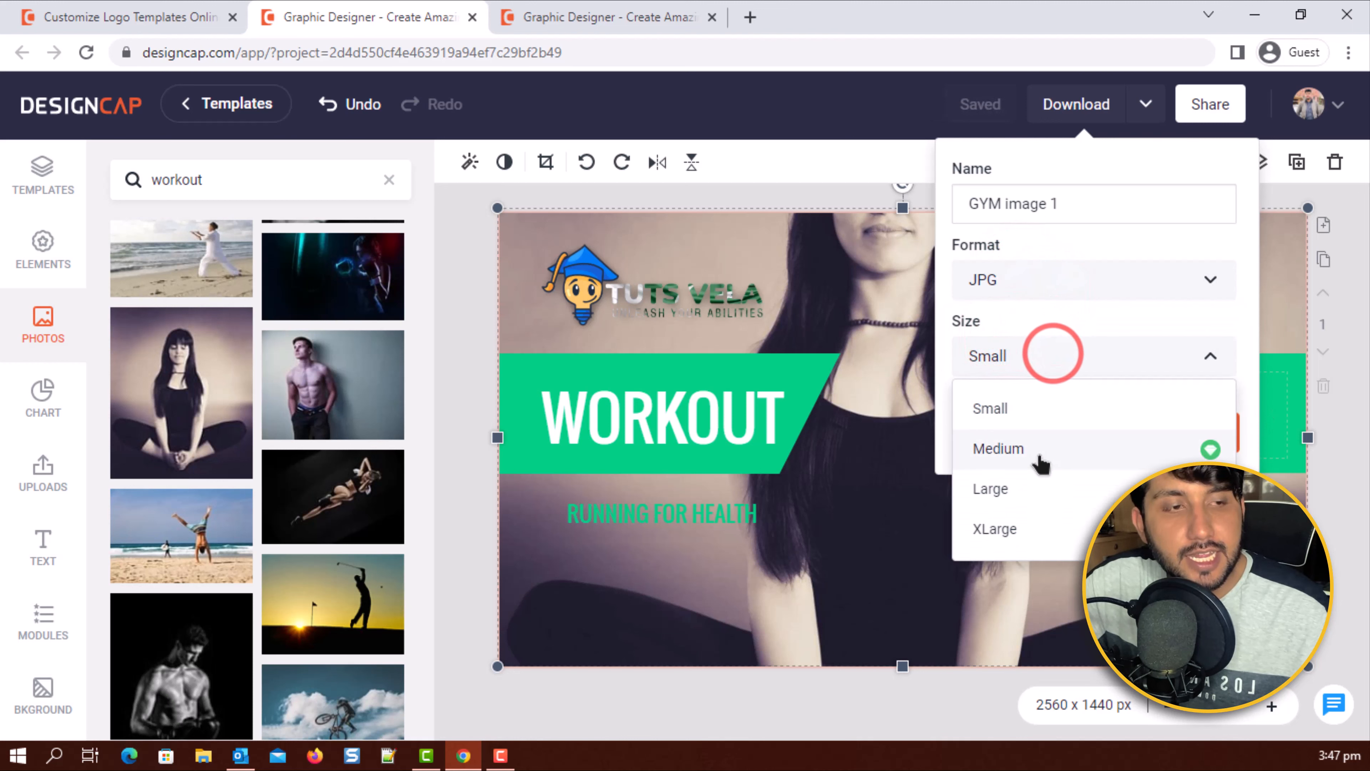
pyautogui.click(1030, 492)
pyautogui.click(1103, 430)
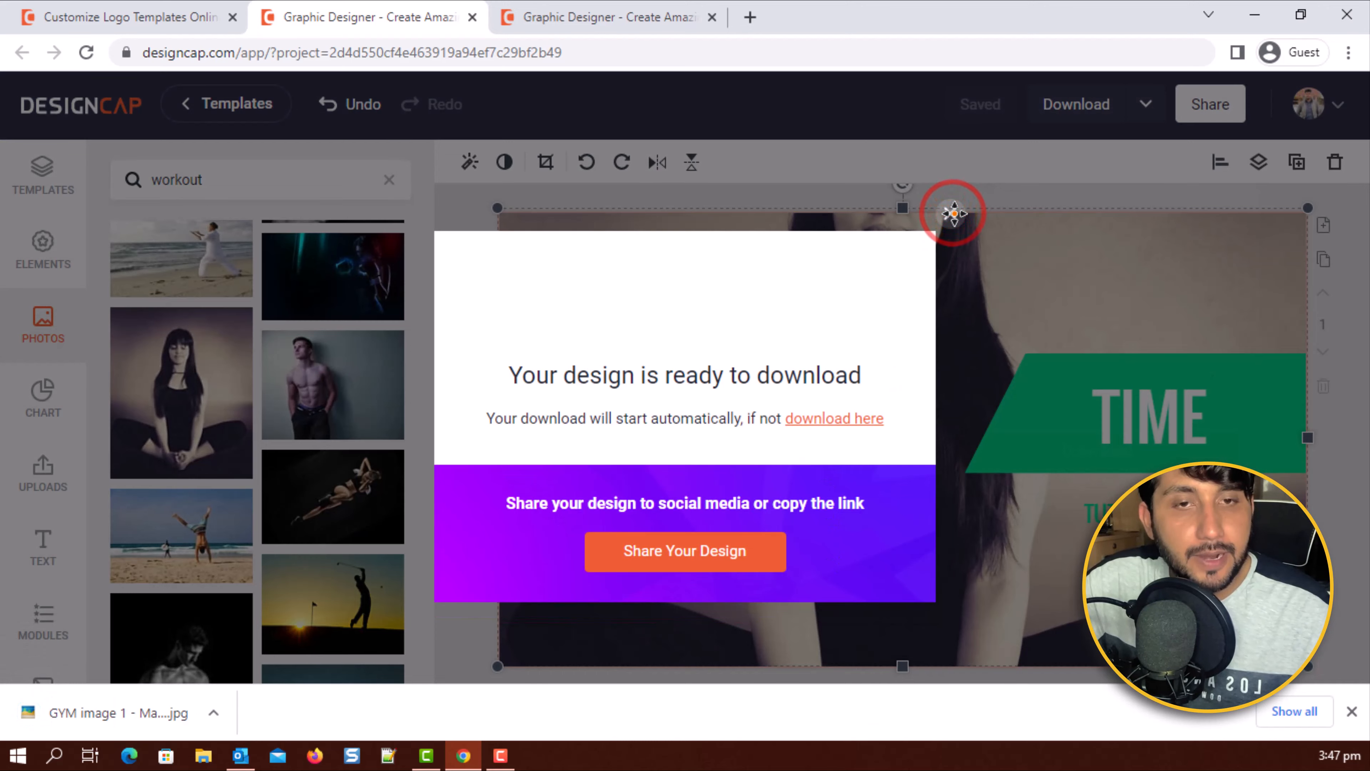
pyautogui.click(953, 213)
# - Change the fill colour of the banner shape behind the WORKOUT heading to blue
pyautogui.click(541, 353)
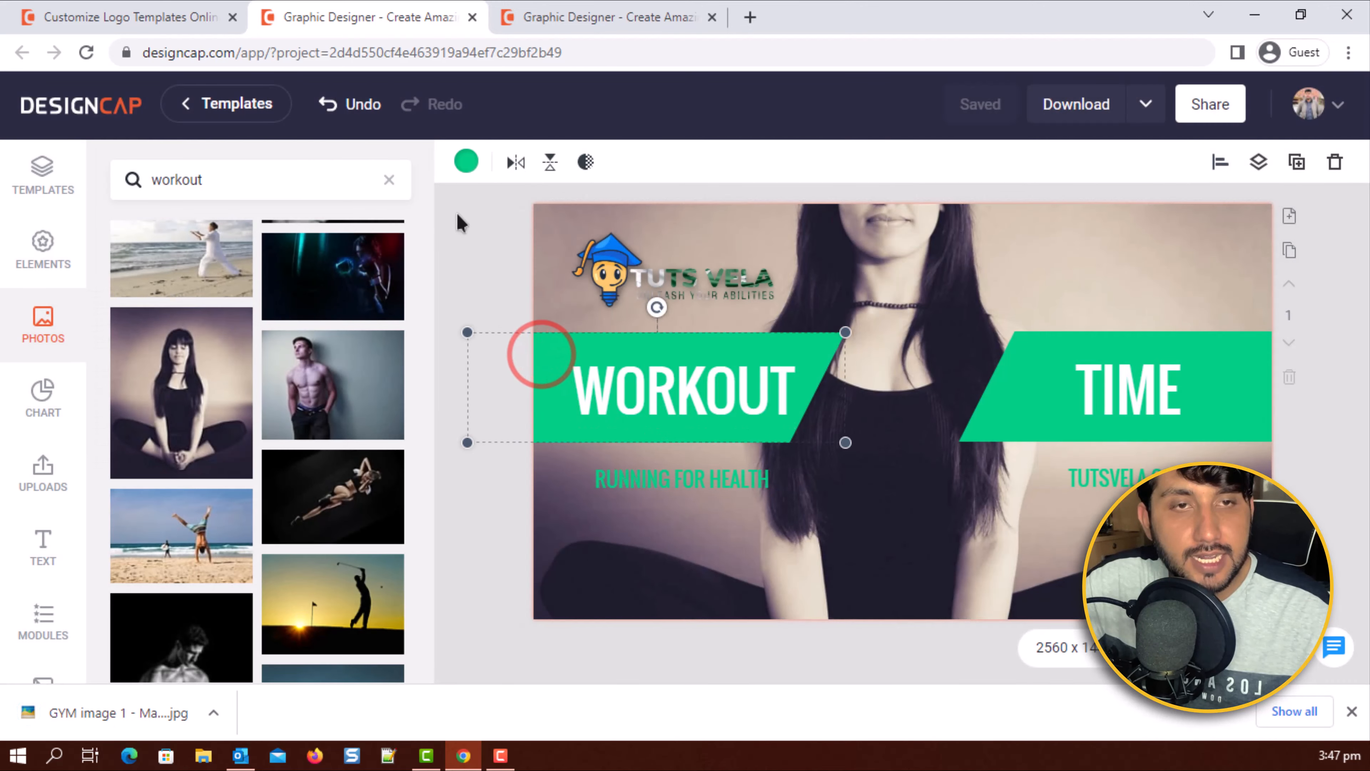
pyautogui.click(466, 161)
pyautogui.click(481, 369)
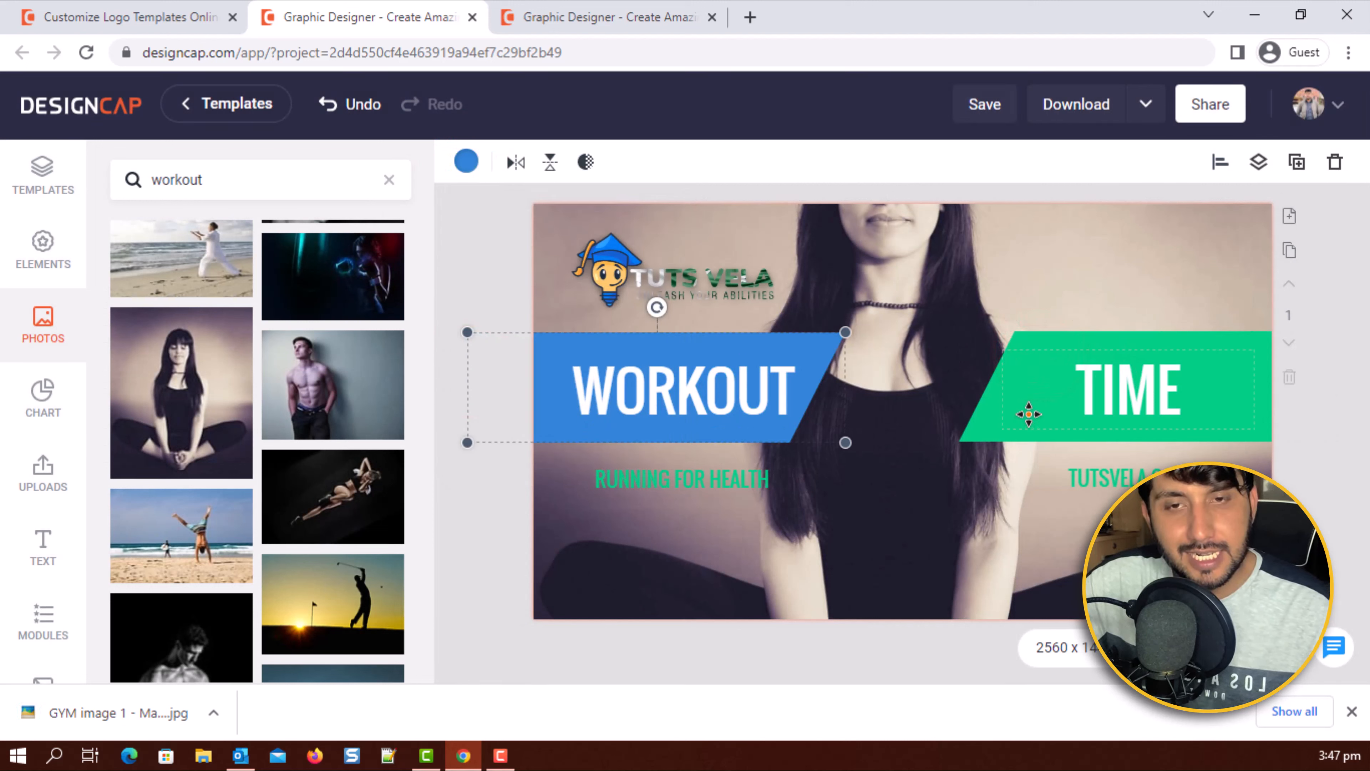
# - Open the full Frame Mask collection and add the film-strip frame to the lower middle of the design
pyautogui.click(42, 251)
pyautogui.scroll(-6, 275, 540)
pyautogui.scroll(3, 413, 317)
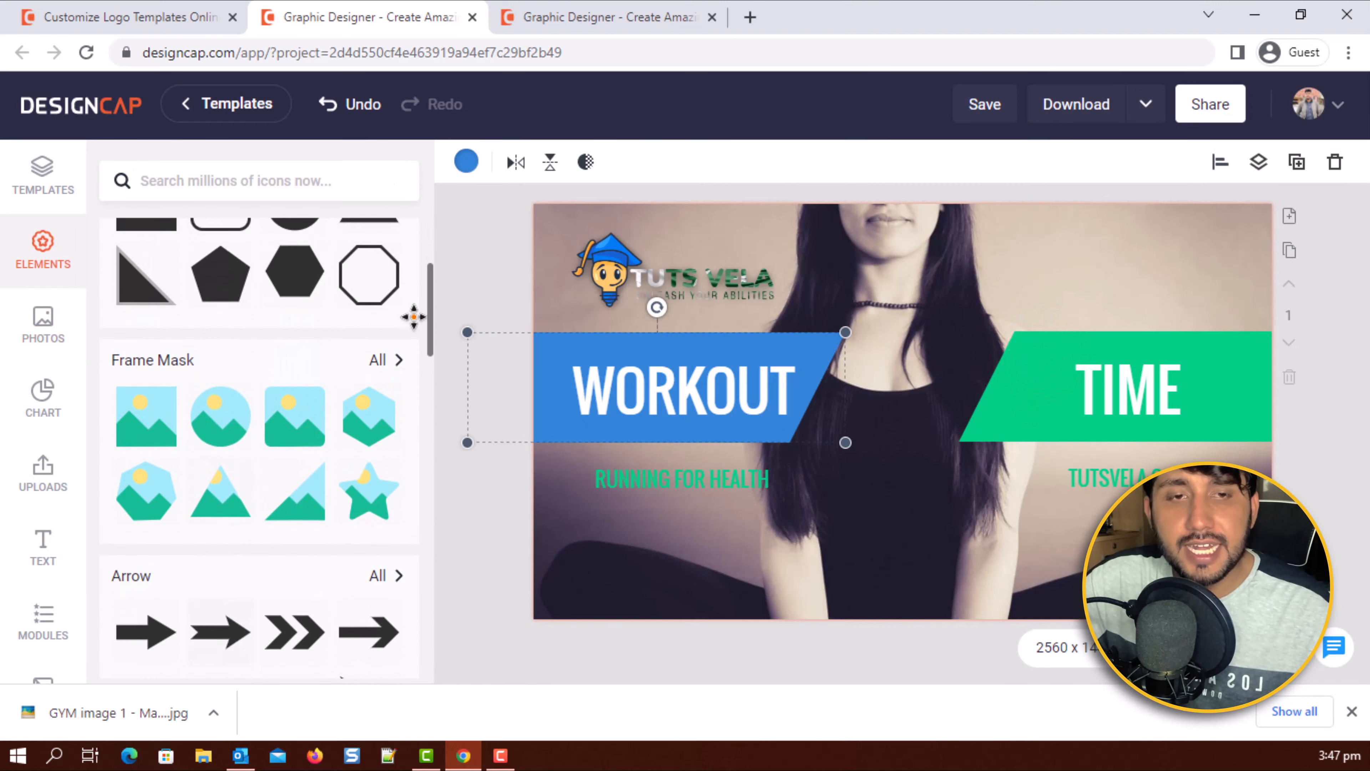
pyautogui.click(385, 381)
pyautogui.scroll(-1, 270, 494)
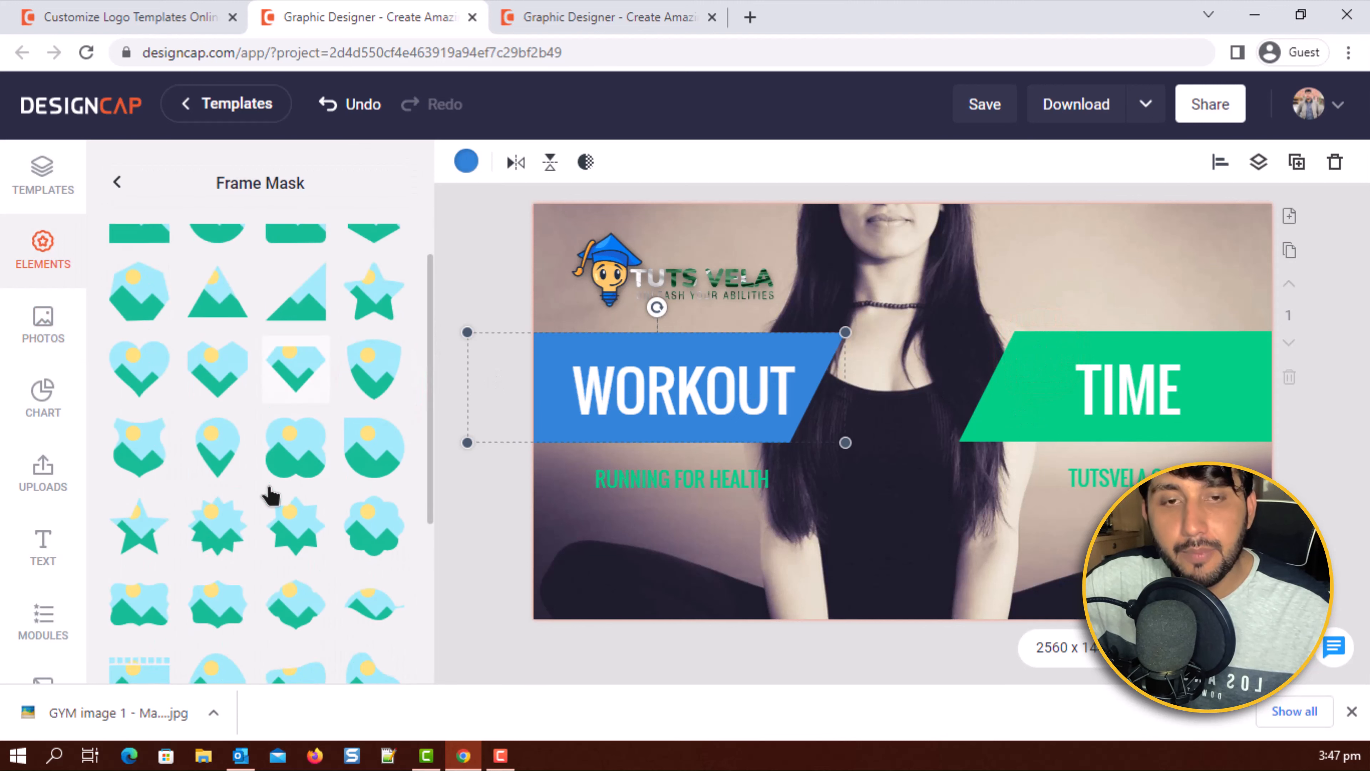
pyautogui.scroll(-5, 269, 493)
pyautogui.moveTo(135, 423); pyautogui.dragTo(868, 483)
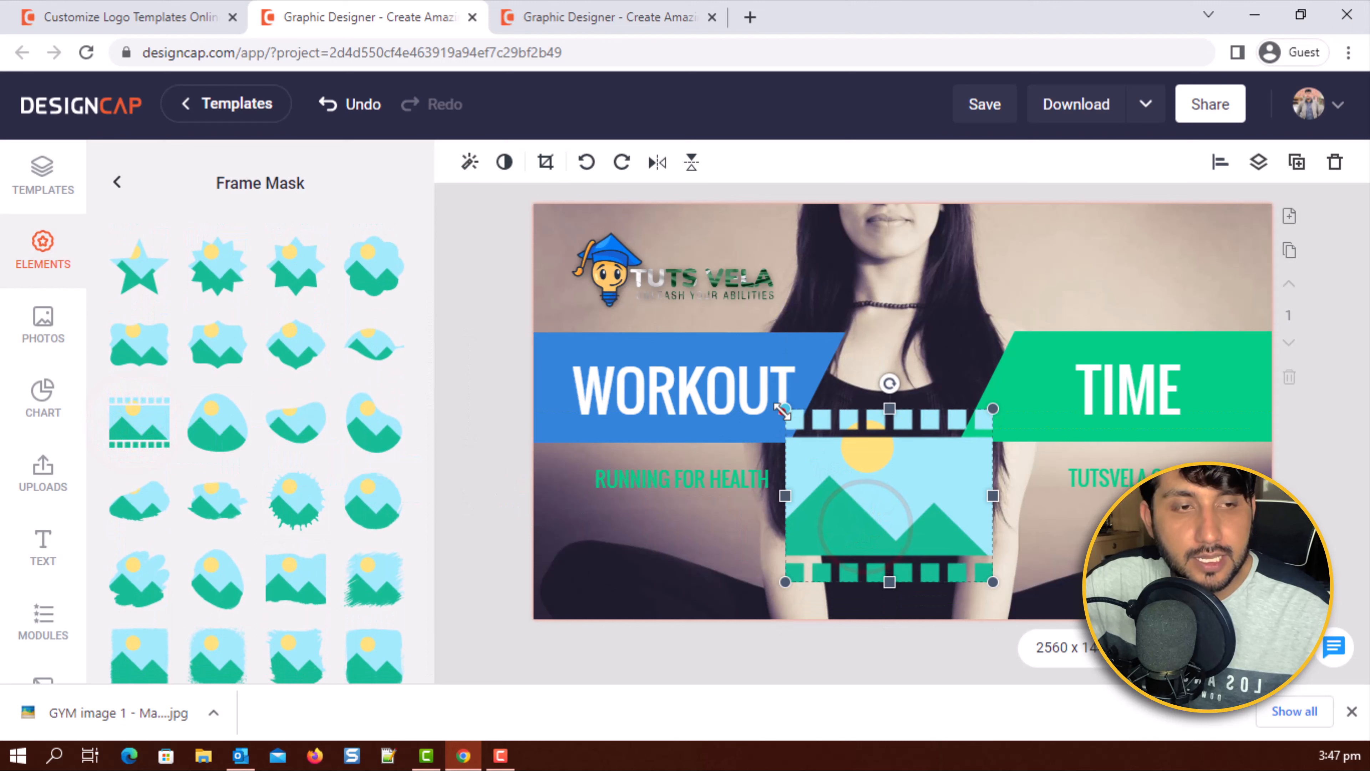
# - Shrink the film-strip frame, centre it below the headings and fill it with the shirtless man photo from the workout results
pyautogui.moveTo(781, 410); pyautogui.dragTo(843, 457)
pyautogui.moveTo(902, 526); pyautogui.dragTo(868, 532)
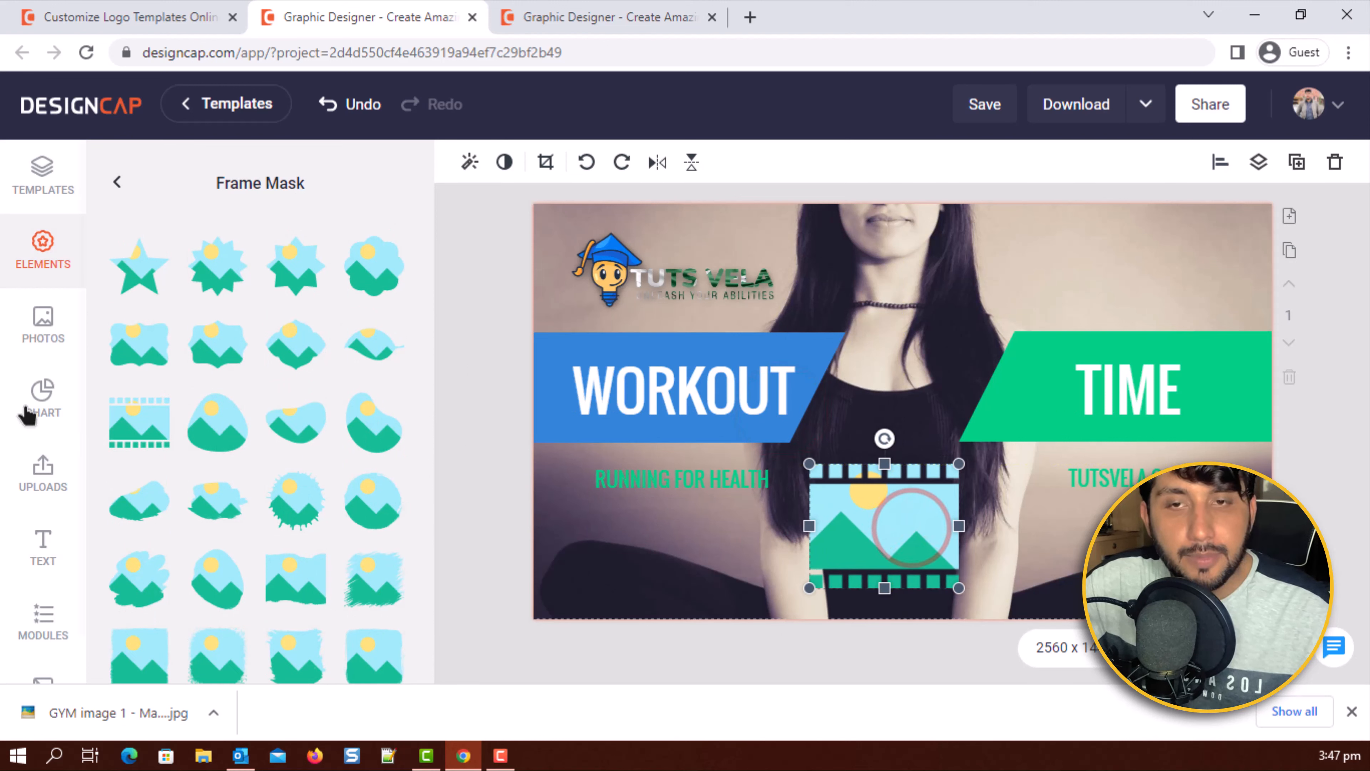
pyautogui.click(43, 324)
pyautogui.moveTo(325, 369); pyautogui.dragTo(873, 513)
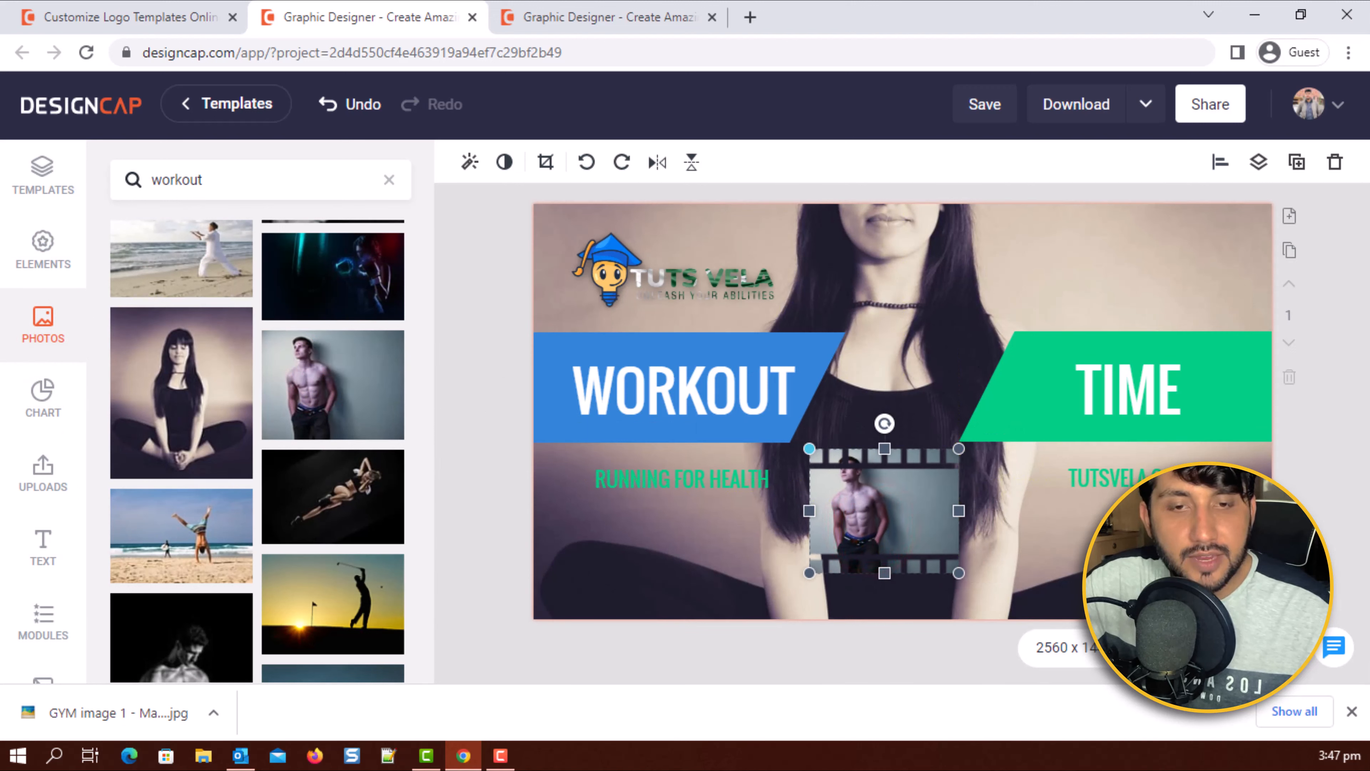
# - Add the round rough-edged frame mask, shrink it and place it above the TIME heading
pyautogui.click(43, 251)
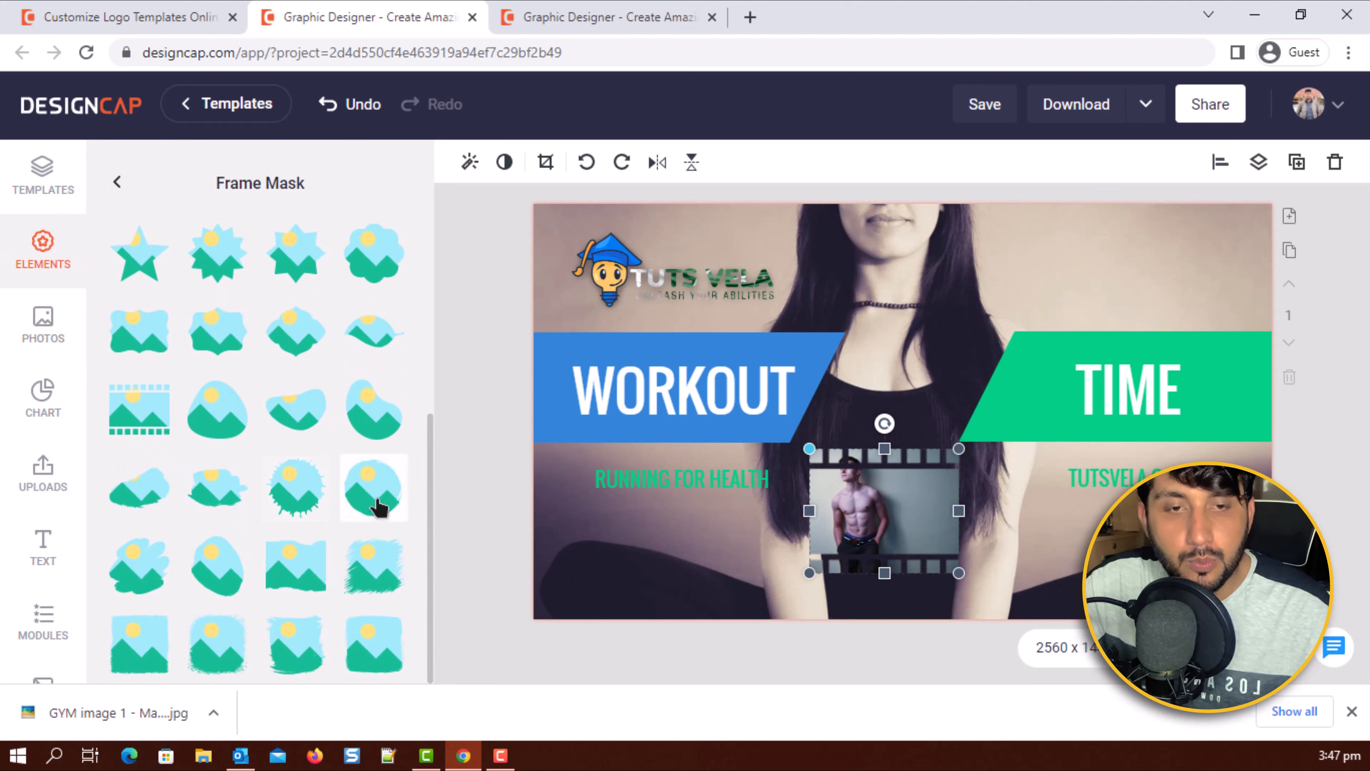
pyautogui.moveTo(372, 491); pyautogui.dragTo(1124, 280)
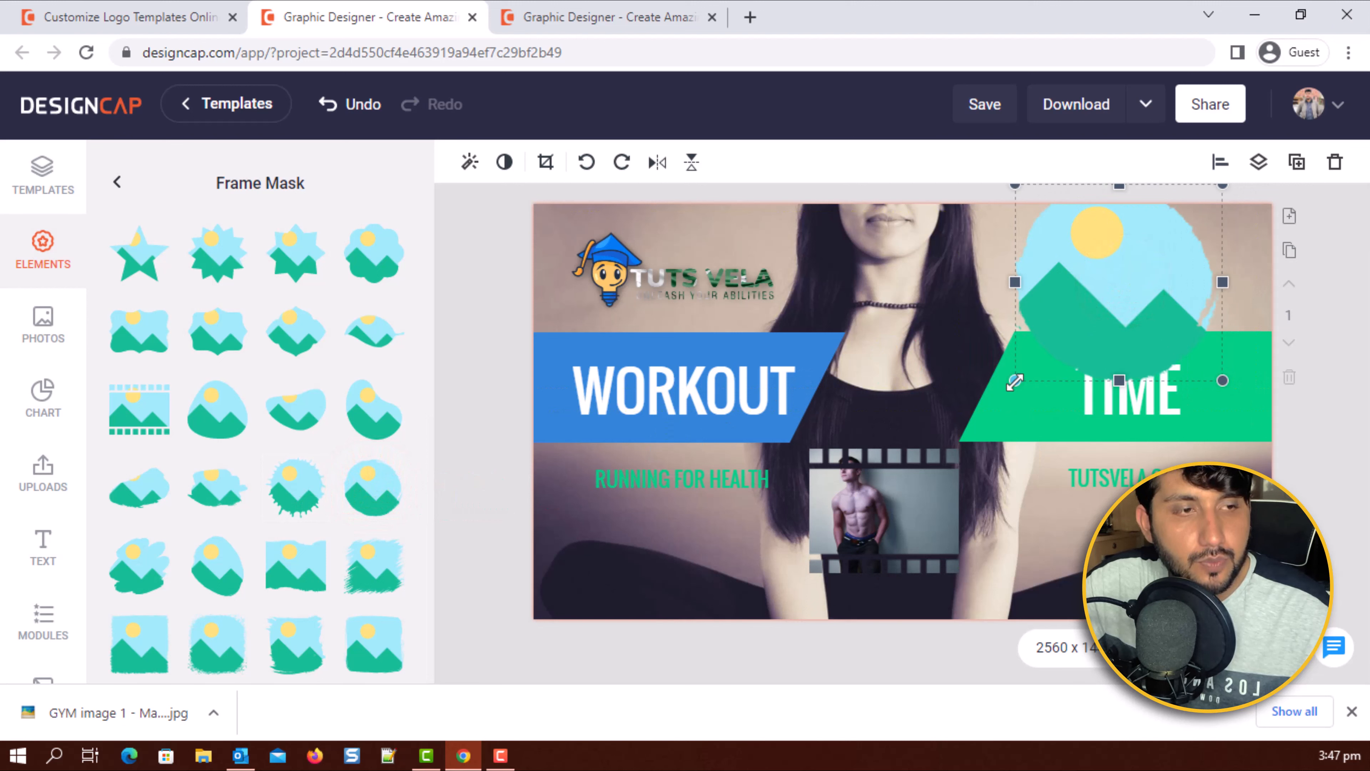
pyautogui.moveTo(1014, 382); pyautogui.dragTo(1076, 324)
pyautogui.moveTo(1142, 276); pyautogui.dragTo(1121, 302)
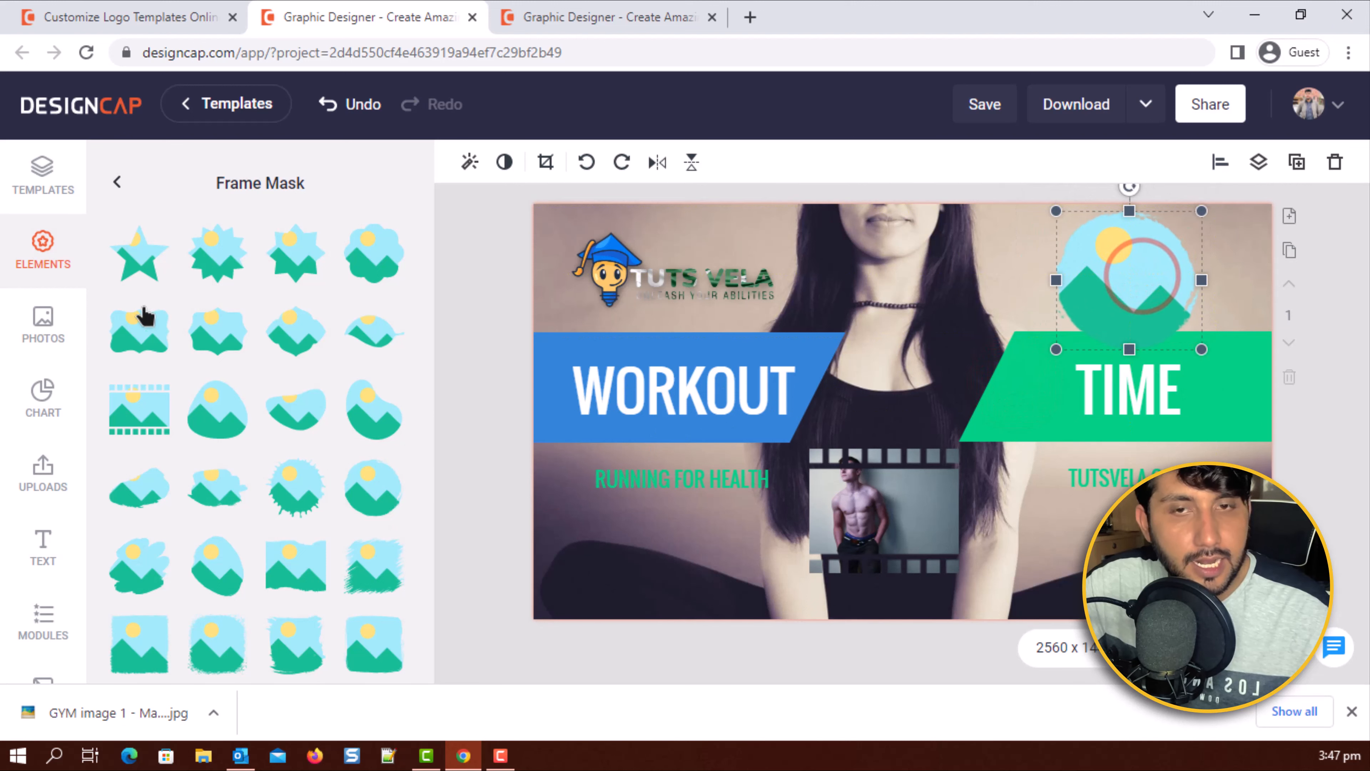
# - Fill the round frame with the dark photo of the woman in a black sports top and centre her within it
pyautogui.click(42, 314)
pyautogui.click(186, 382)
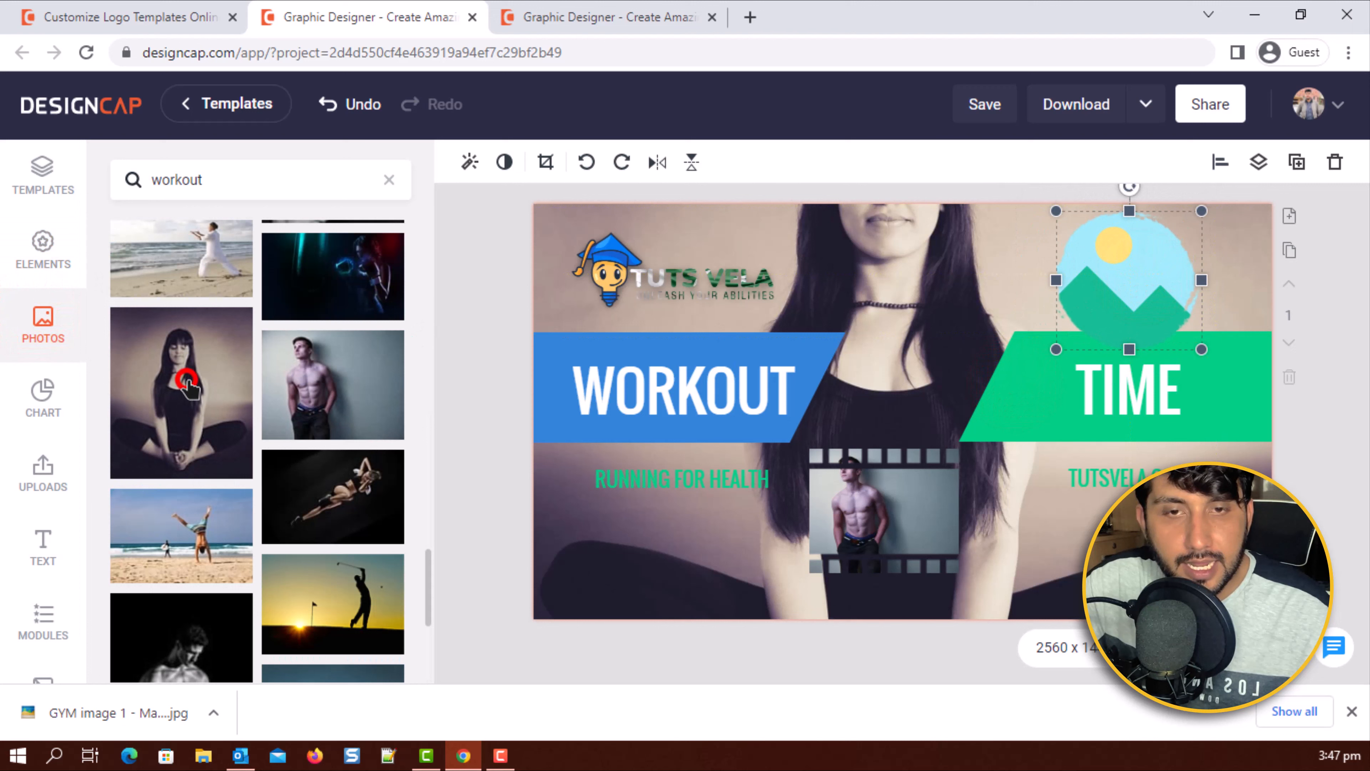
pyautogui.scroll(-3, 231, 470)
pyautogui.press('Delete')
pyautogui.moveTo(187, 607); pyautogui.dragTo(1124, 282)
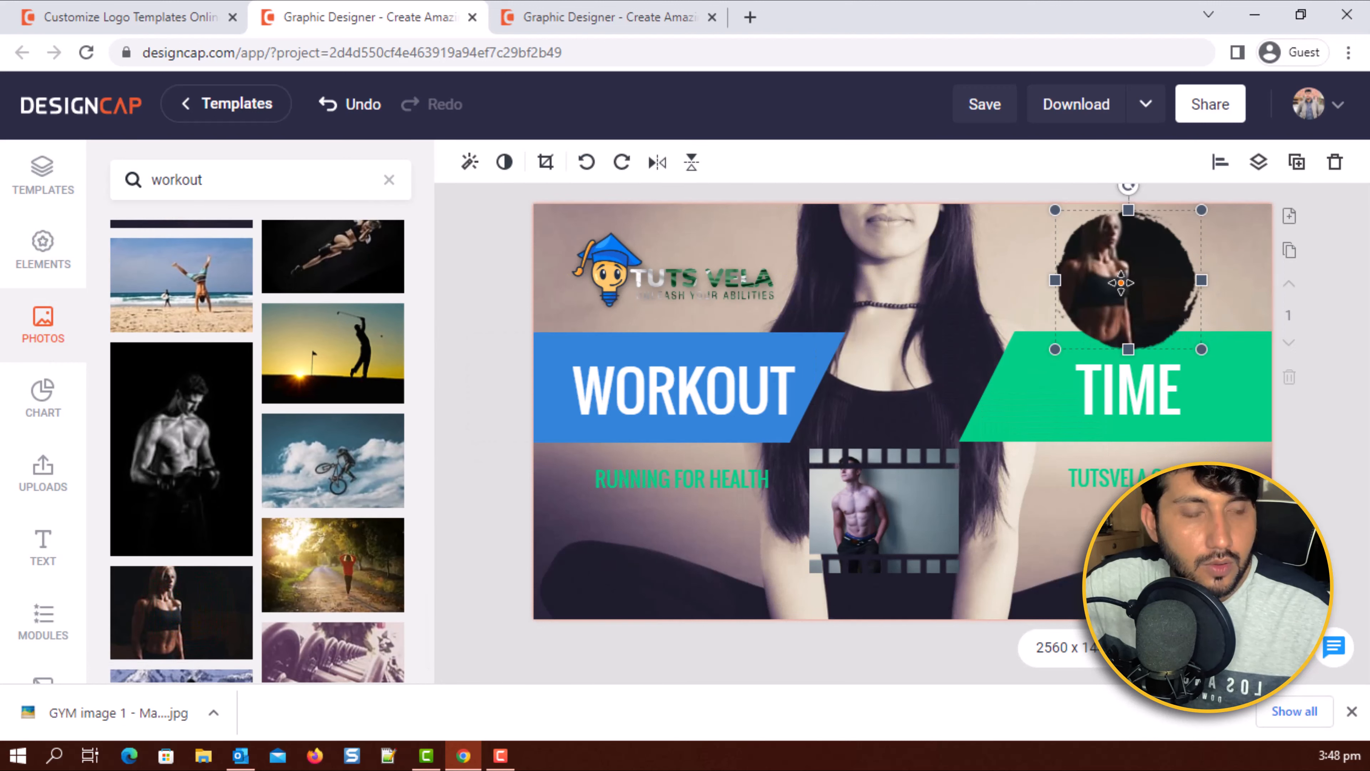
pyautogui.doubleClick(1120, 282)
pyautogui.moveTo(1095, 263); pyautogui.dragTo(1132, 263)
pyautogui.click(599, 291)
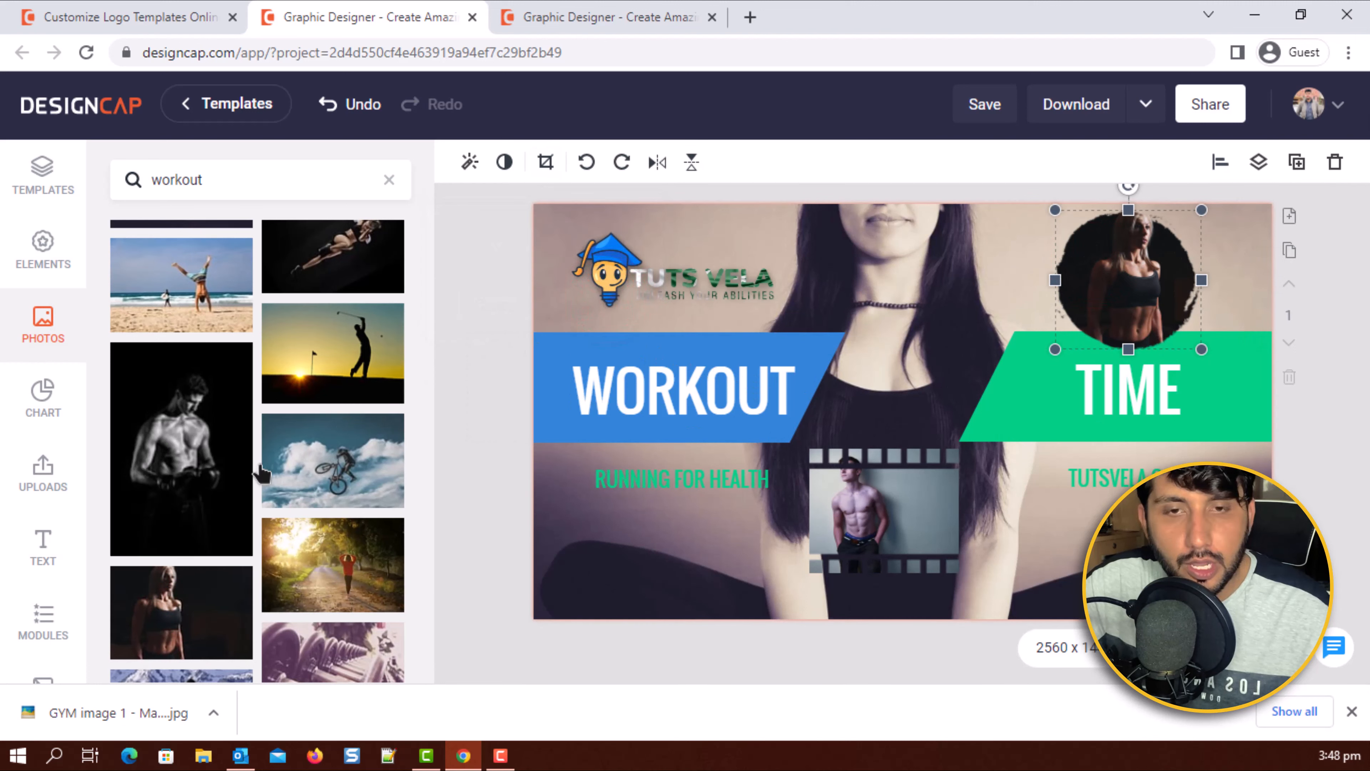
# - Insert a table with three columns and two rows into the design
pyautogui.scroll(-2, 261, 474)
pyautogui.click(43, 402)
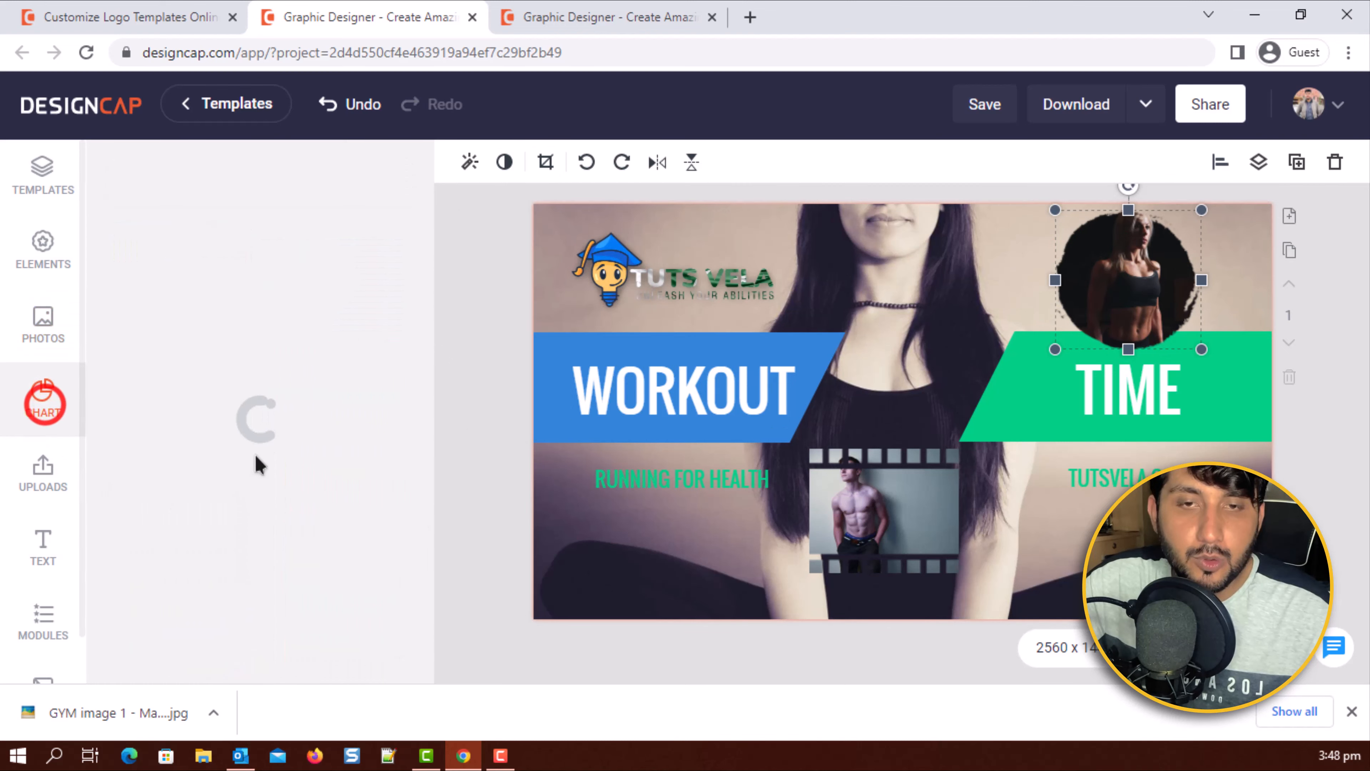
pyautogui.scroll(-8, 227, 432)
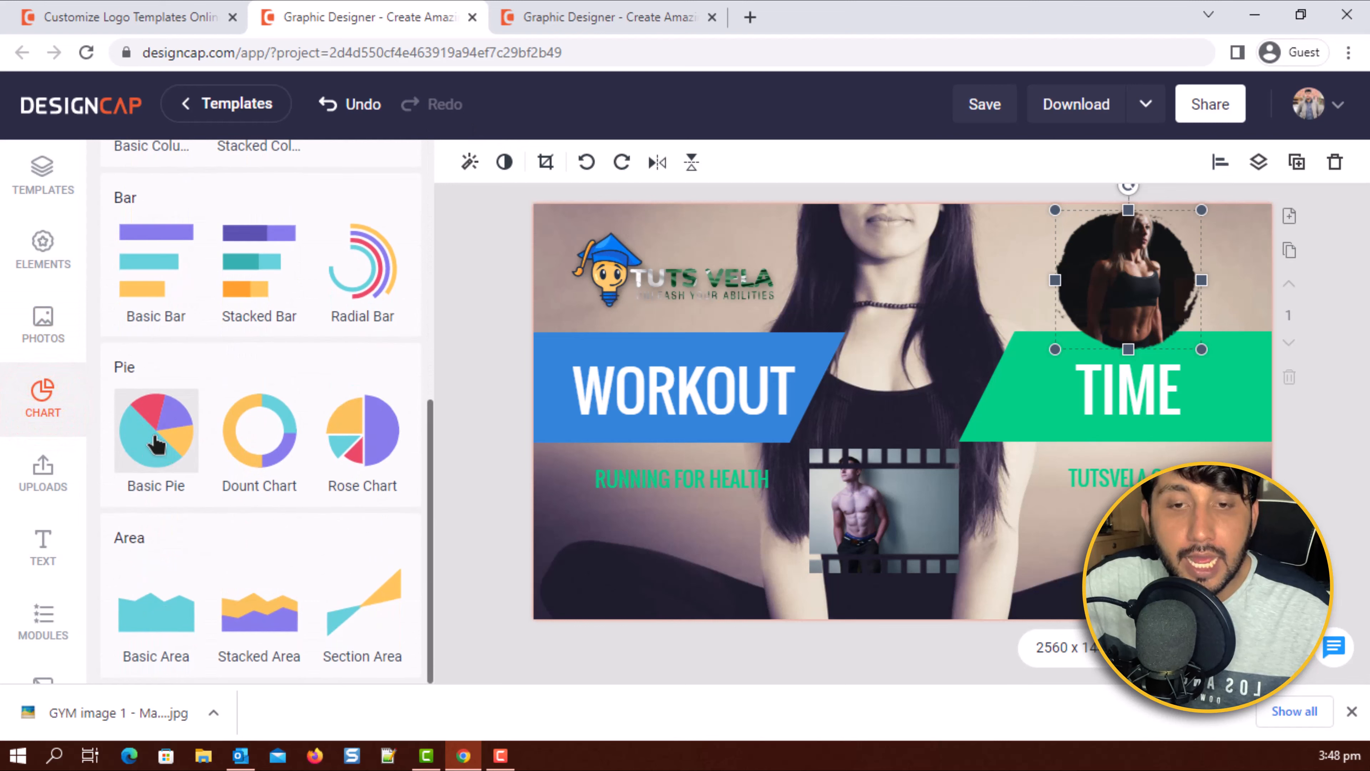
pyautogui.scroll(5, 270, 431)
pyautogui.click(156, 193)
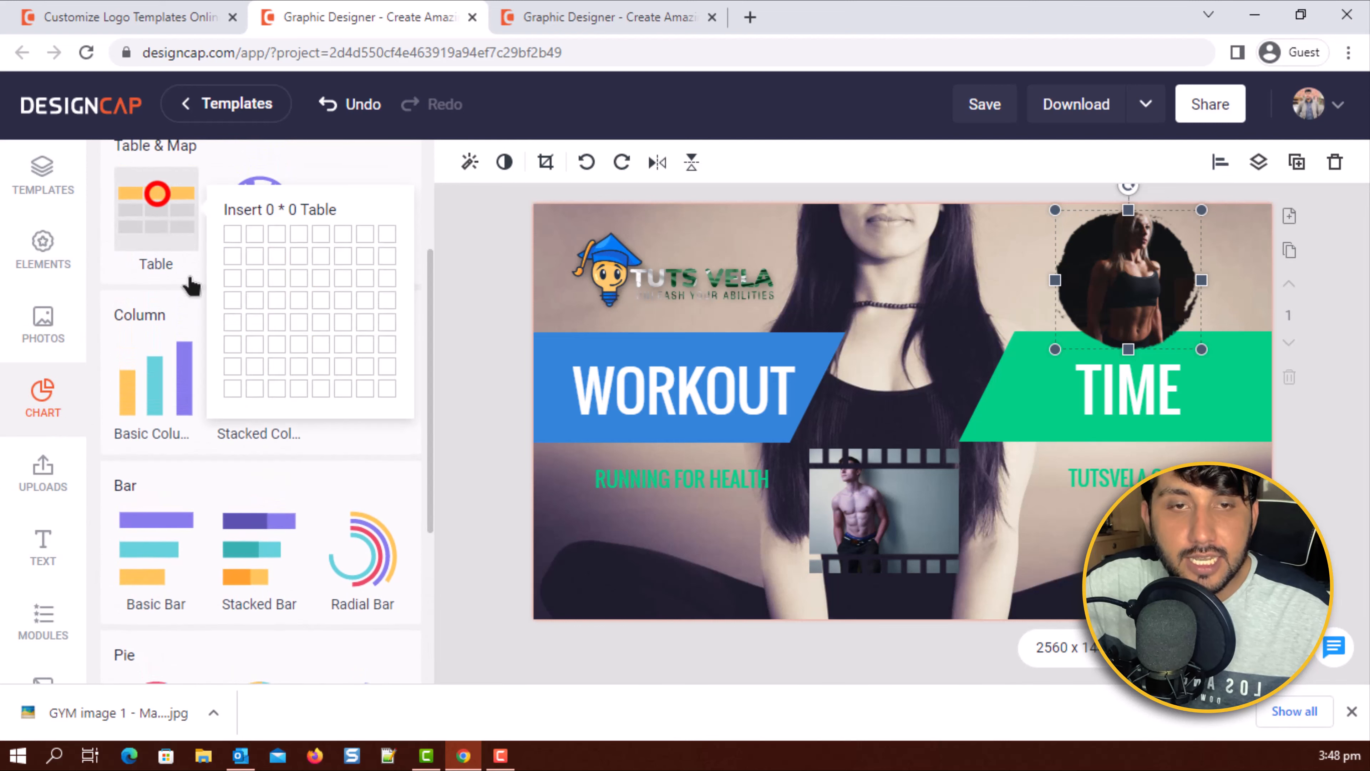
pyautogui.click(276, 253)
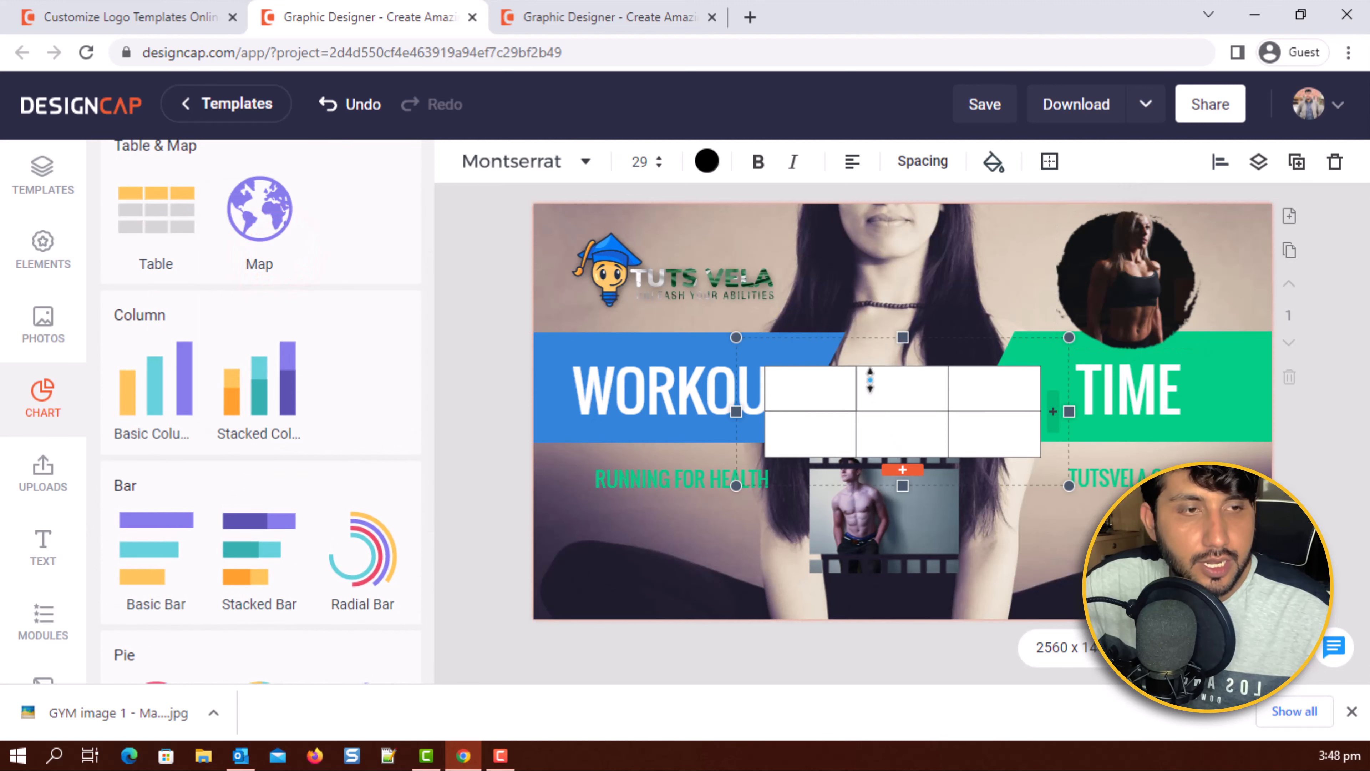
# - Insert a stacked column chart using the default Apple-to-Cherry sample data
pyautogui.click(249, 416)
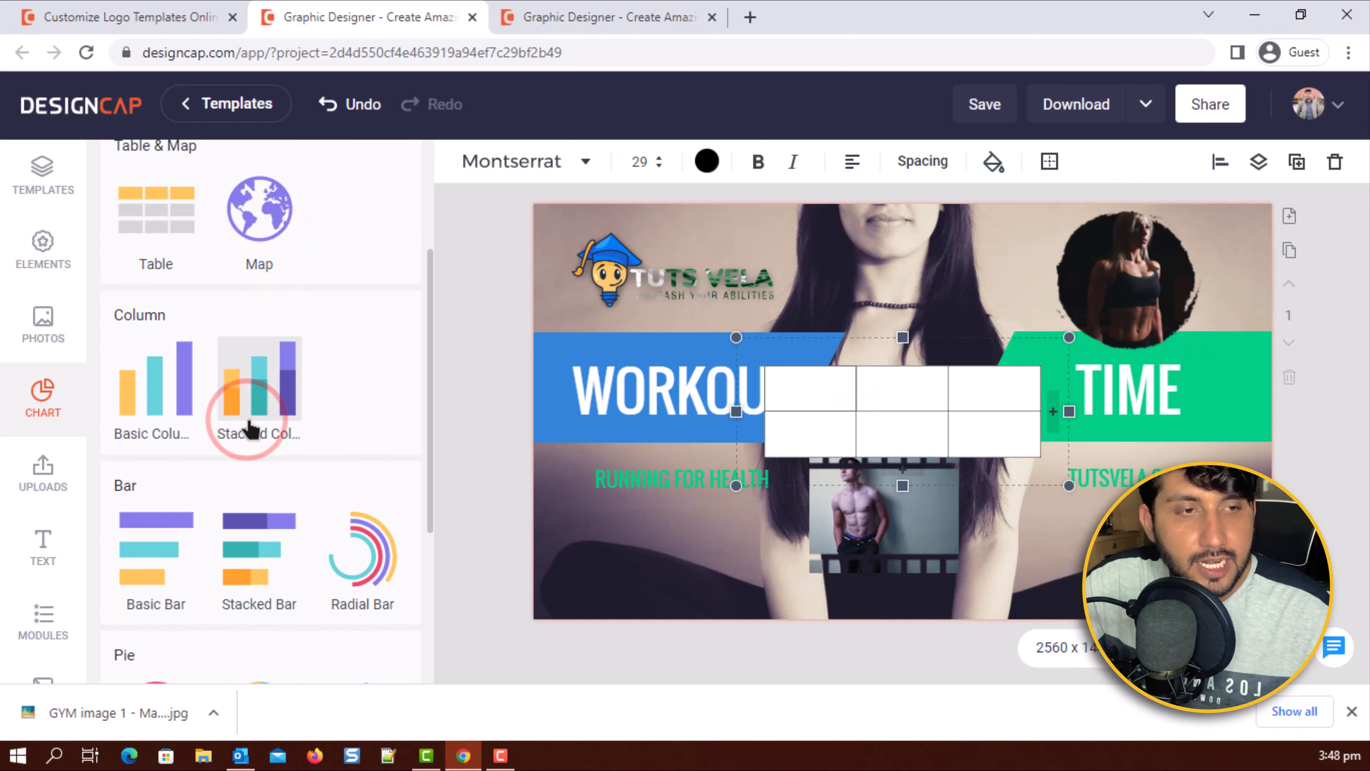
pyautogui.scroll(-1, 917, 388)
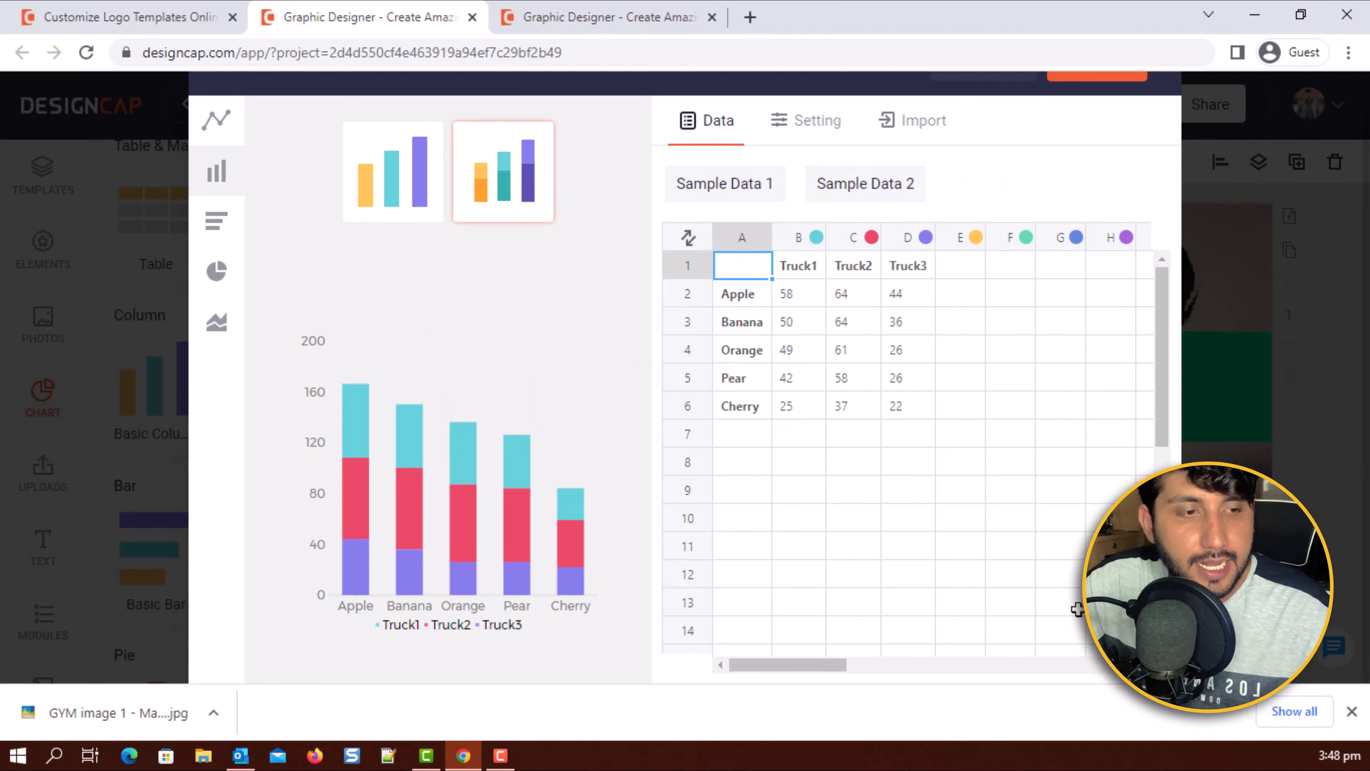
pyautogui.click(1352, 711)
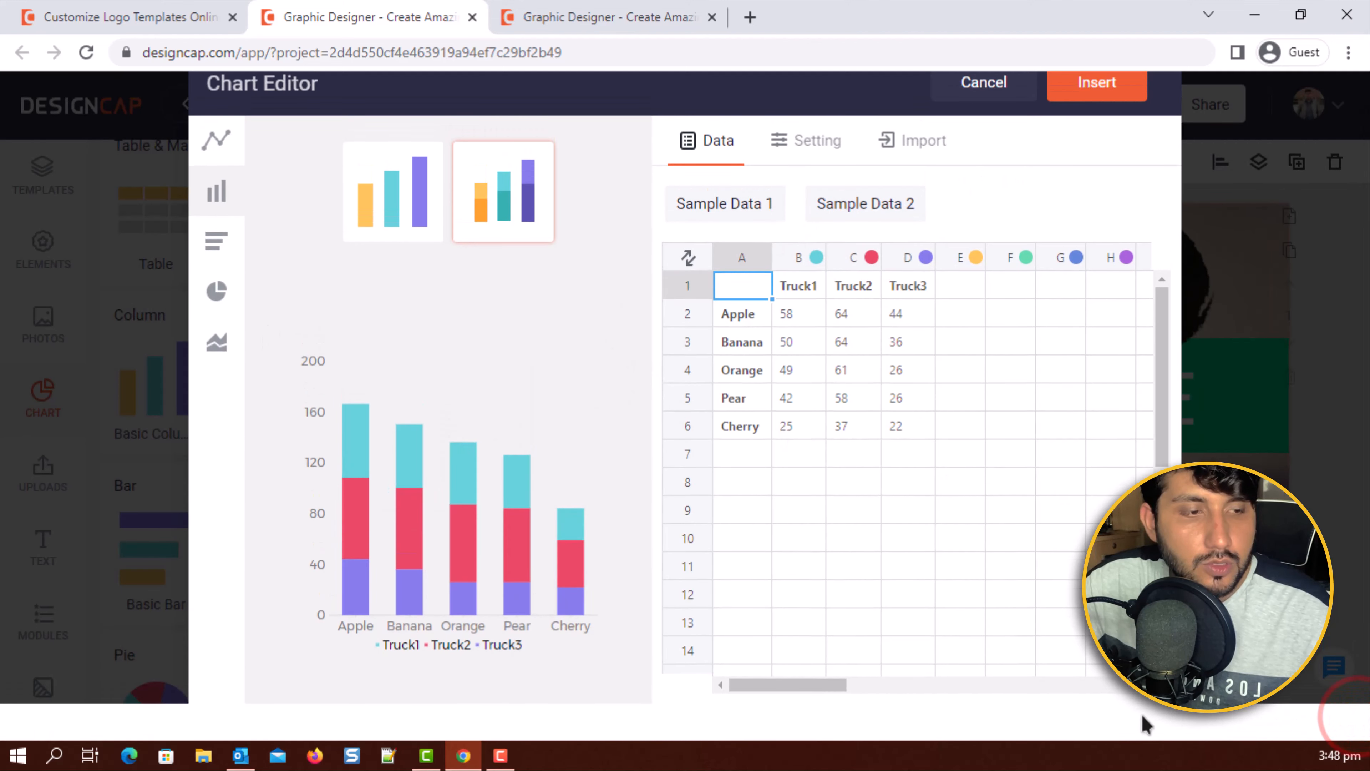
pyautogui.click(1095, 113)
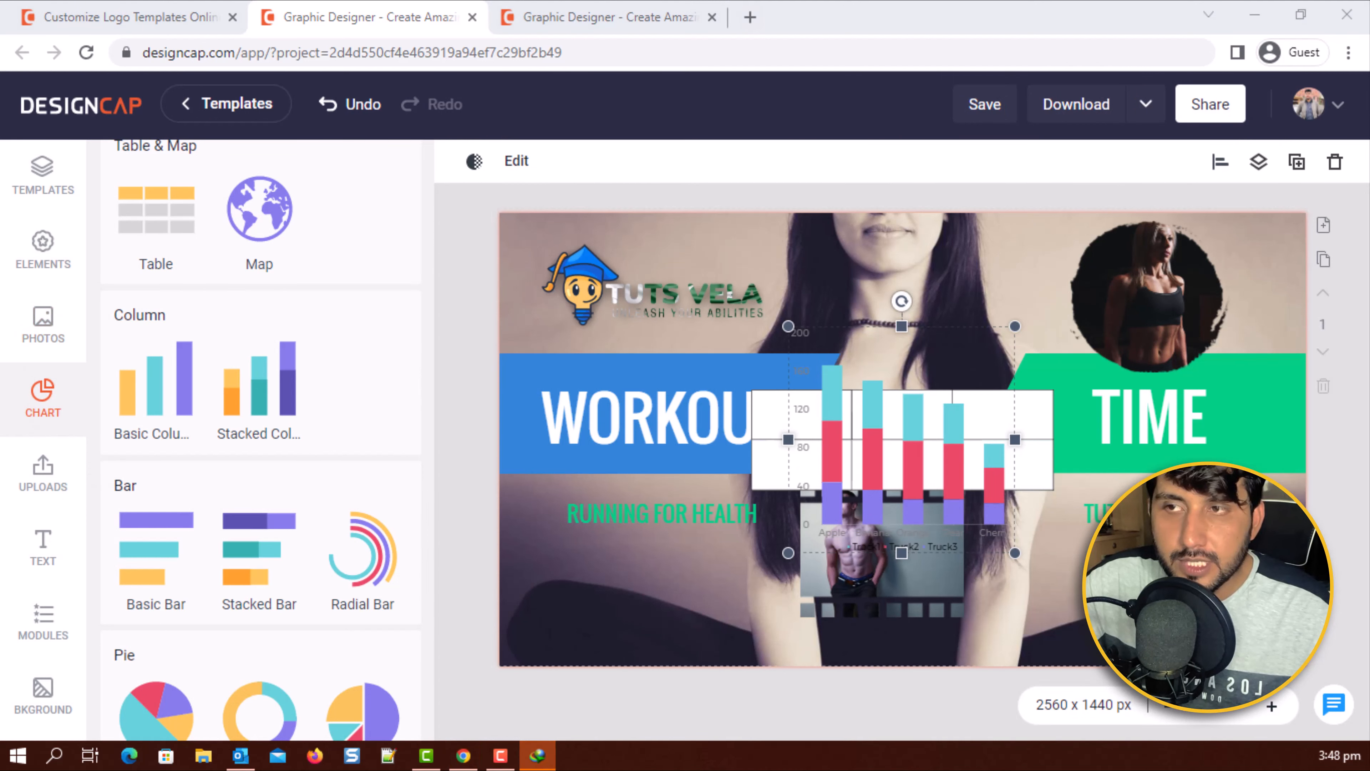
# - Add the QUOTE OF THE DAY text block to the design and move it to the middle of the canvas
pyautogui.scroll(-4, 190, 504)
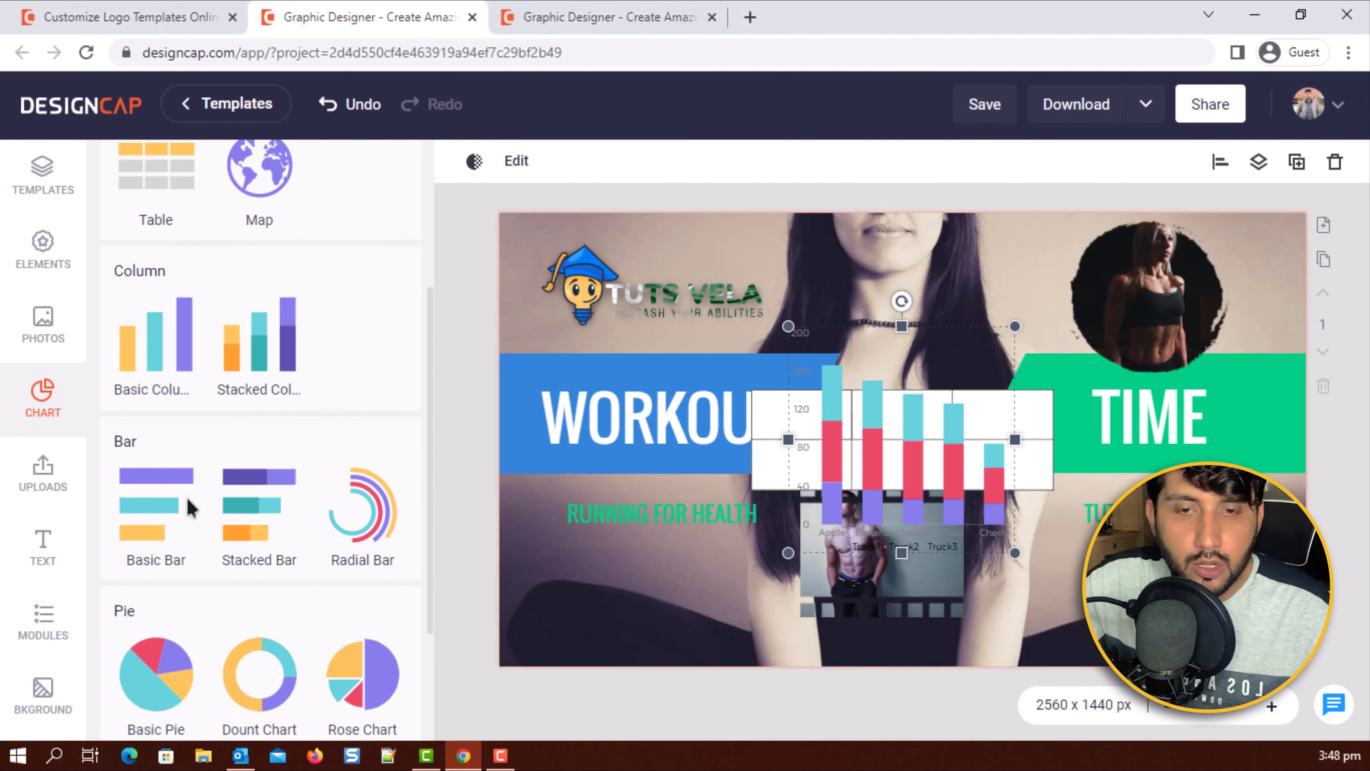
pyautogui.click(43, 545)
pyautogui.click(694, 320)
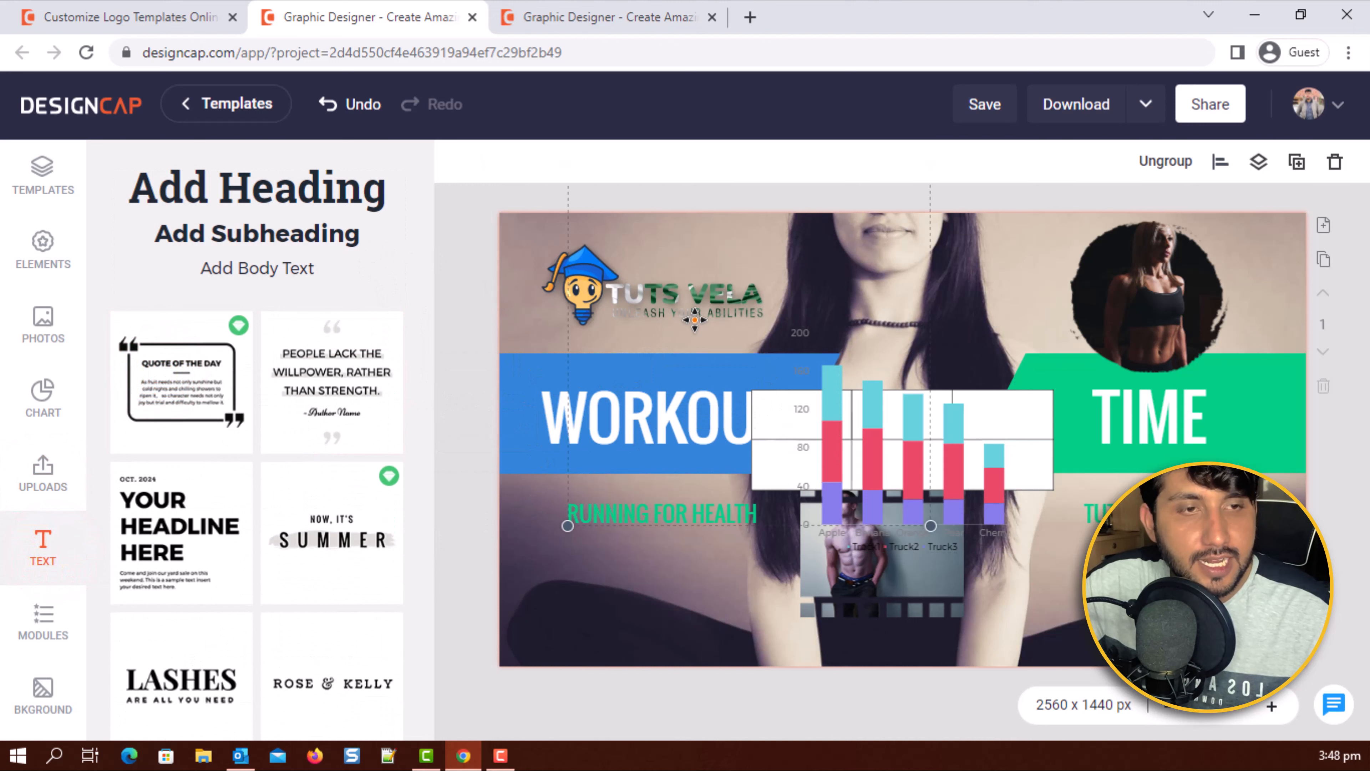
pyautogui.moveTo(731, 359); pyautogui.dragTo(817, 417)
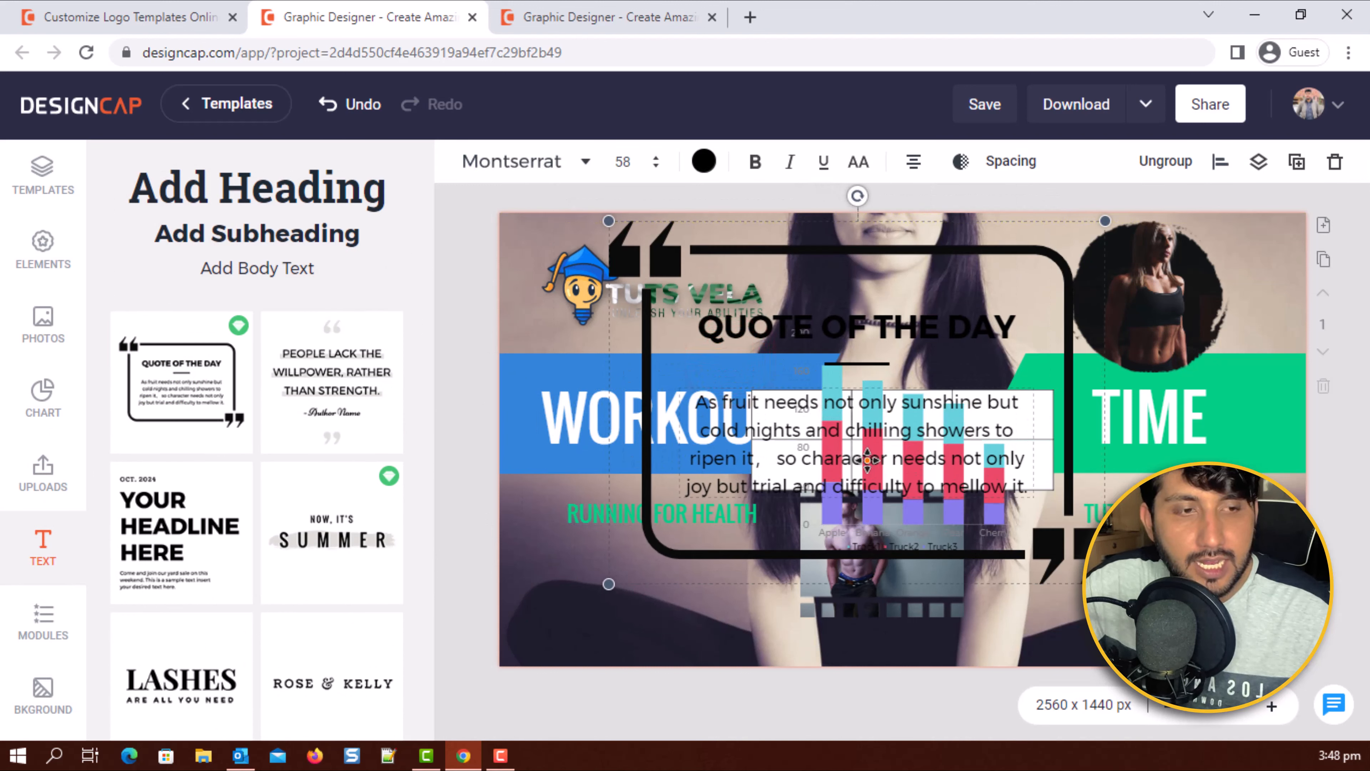
# - Look through the ready-made text styles and the Social Icon modules
pyautogui.scroll(-5, 188, 553)
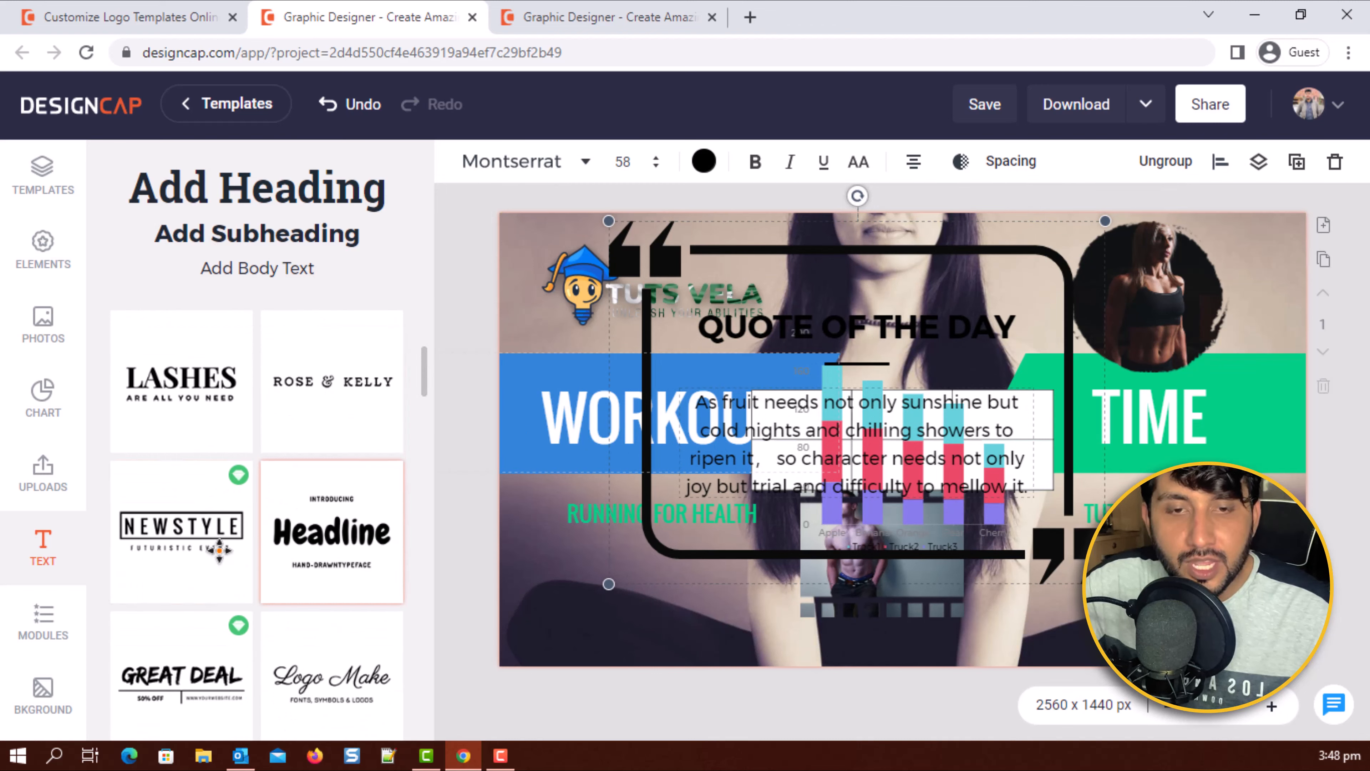
pyautogui.scroll(-10, 189, 552)
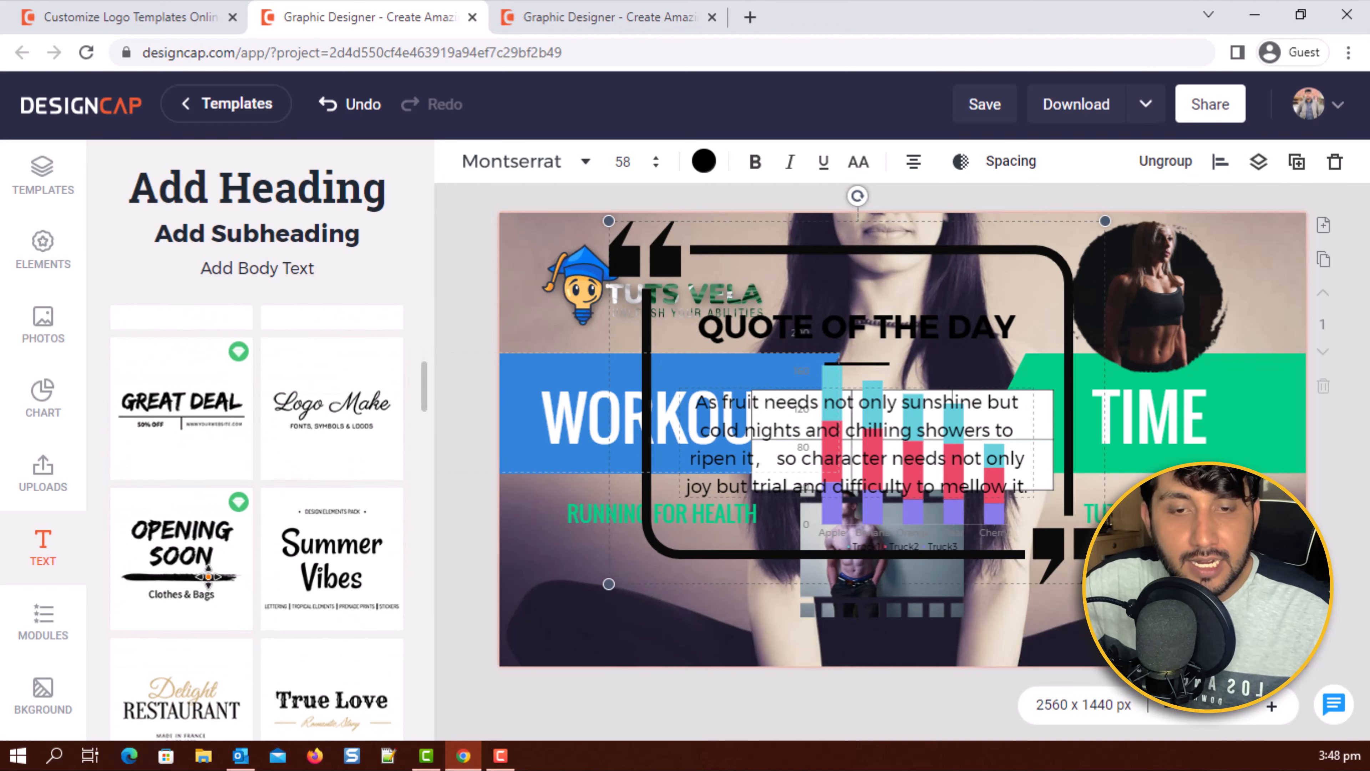
pyautogui.scroll(-10, 284, 613)
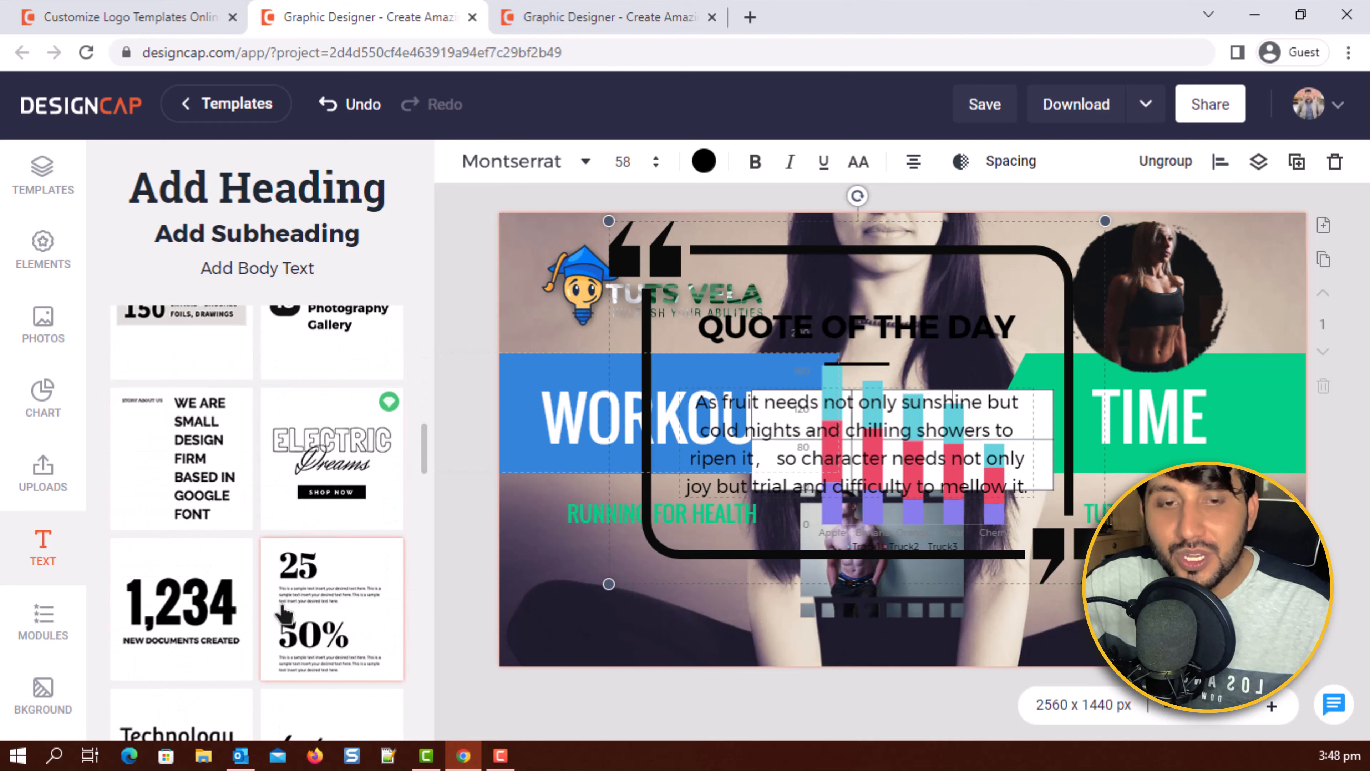
pyautogui.scroll(-5, 285, 613)
pyautogui.click(54, 613)
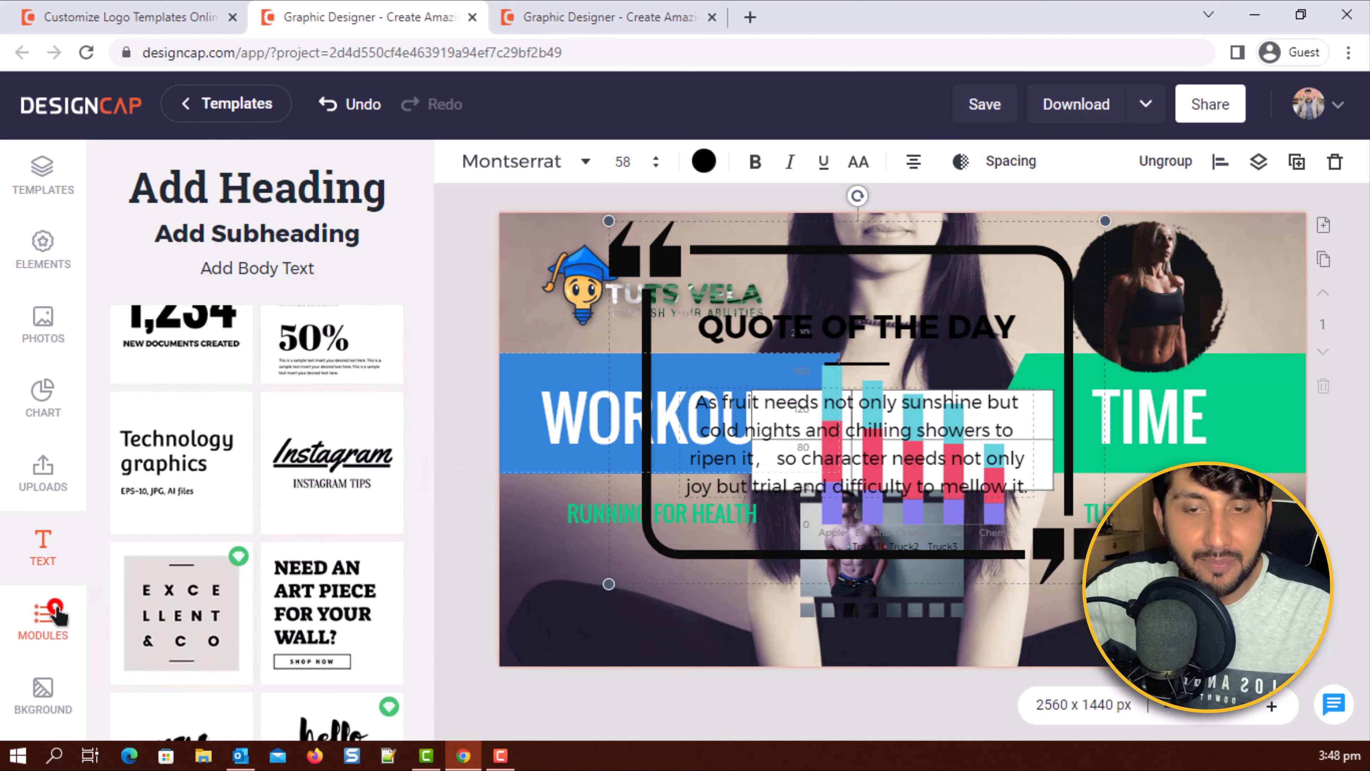
pyautogui.scroll(-5, 205, 489)
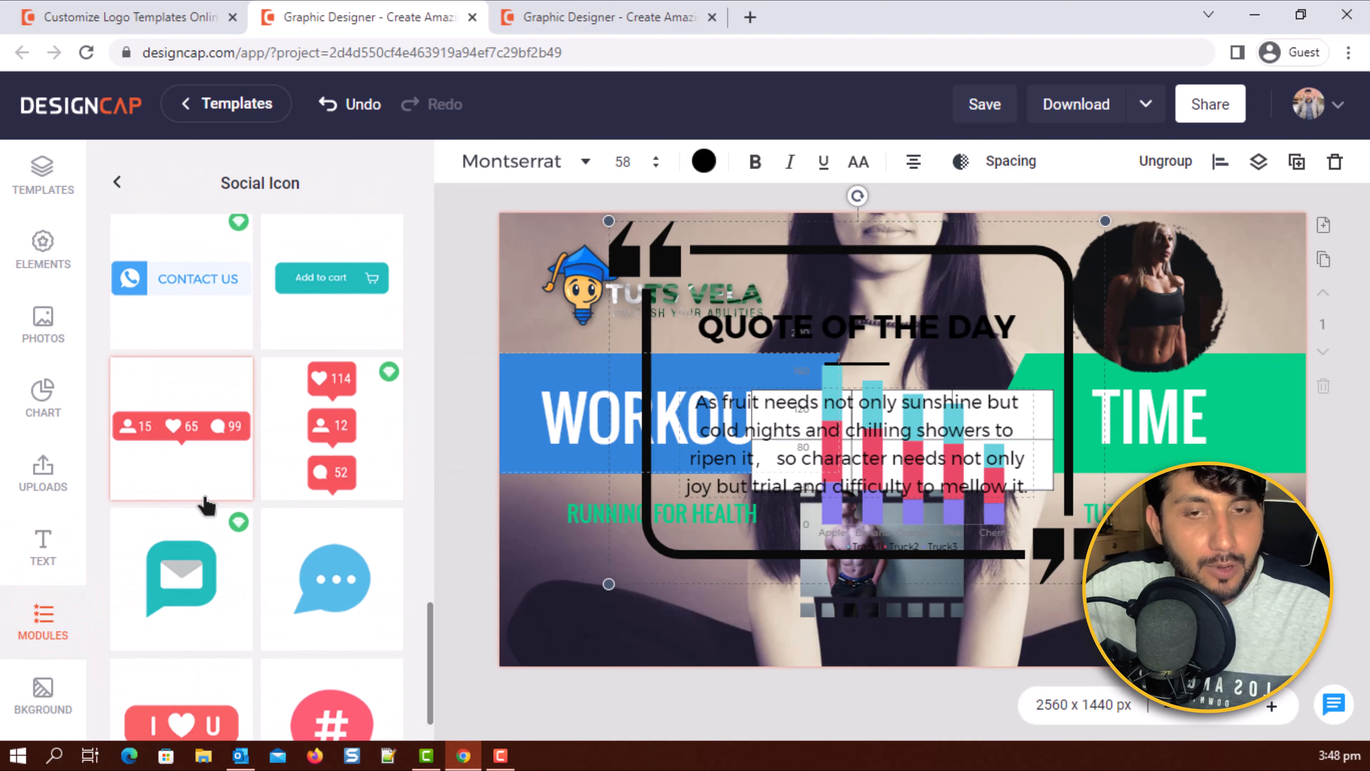
pyautogui.scroll(-1, 203, 495)
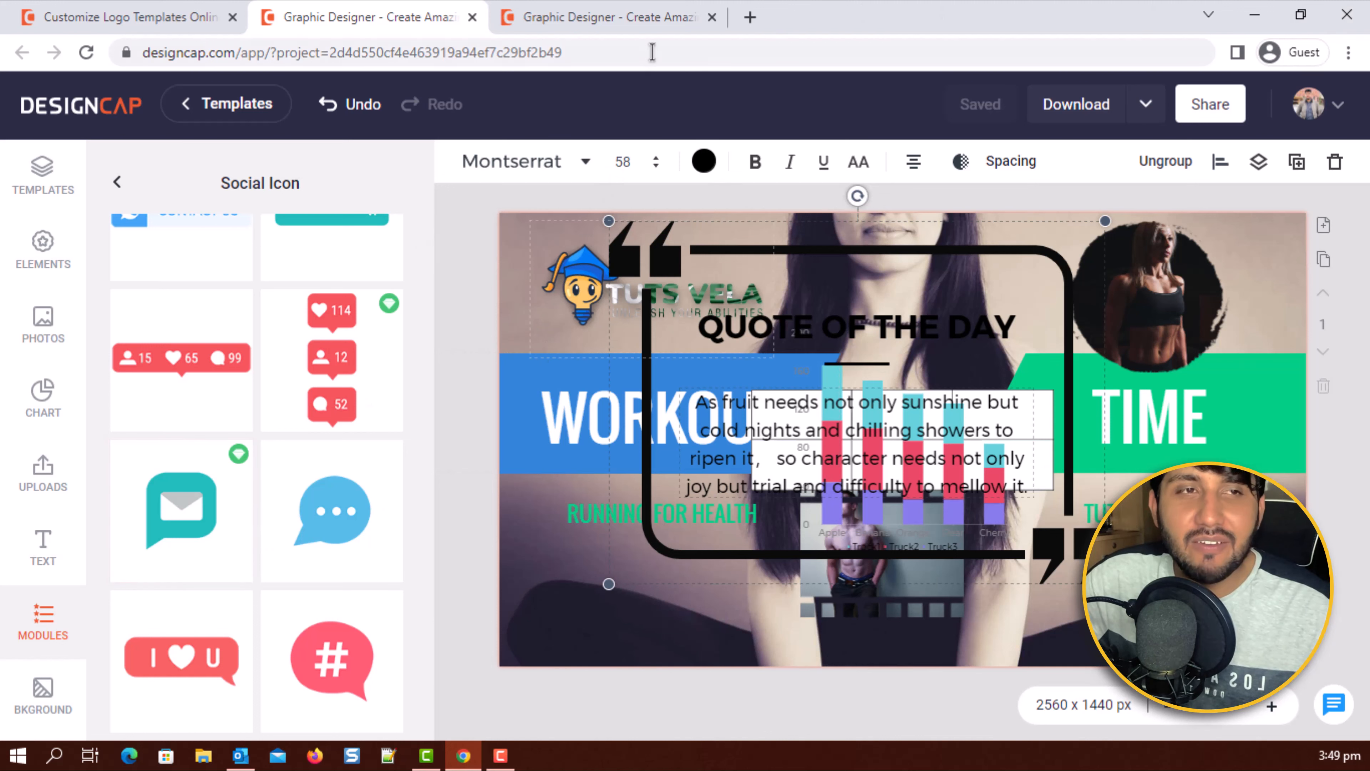
# - Open the DesignCap giveaway page at tutsvela.com/giveaway/designcap in a new browser tab
pyautogui.click(747, 15)
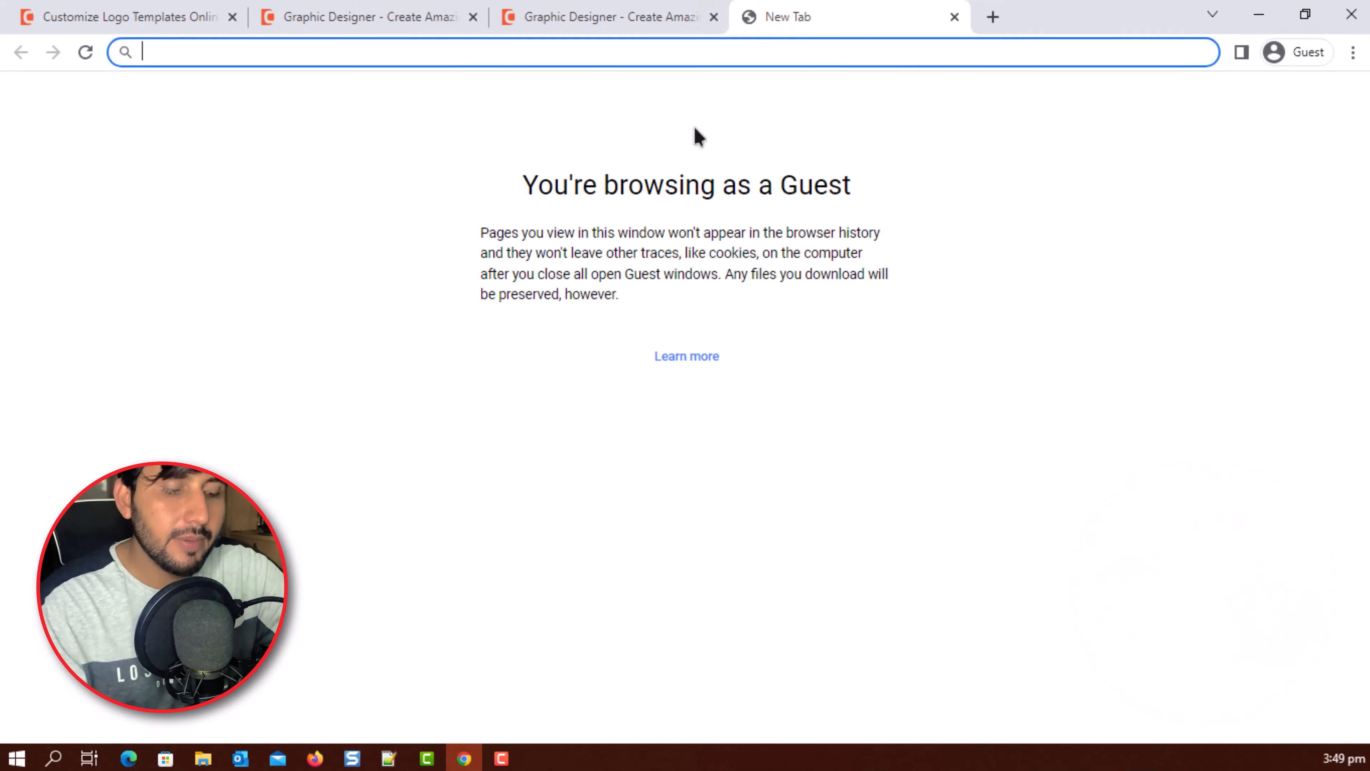
pyautogui.write('tutsve')
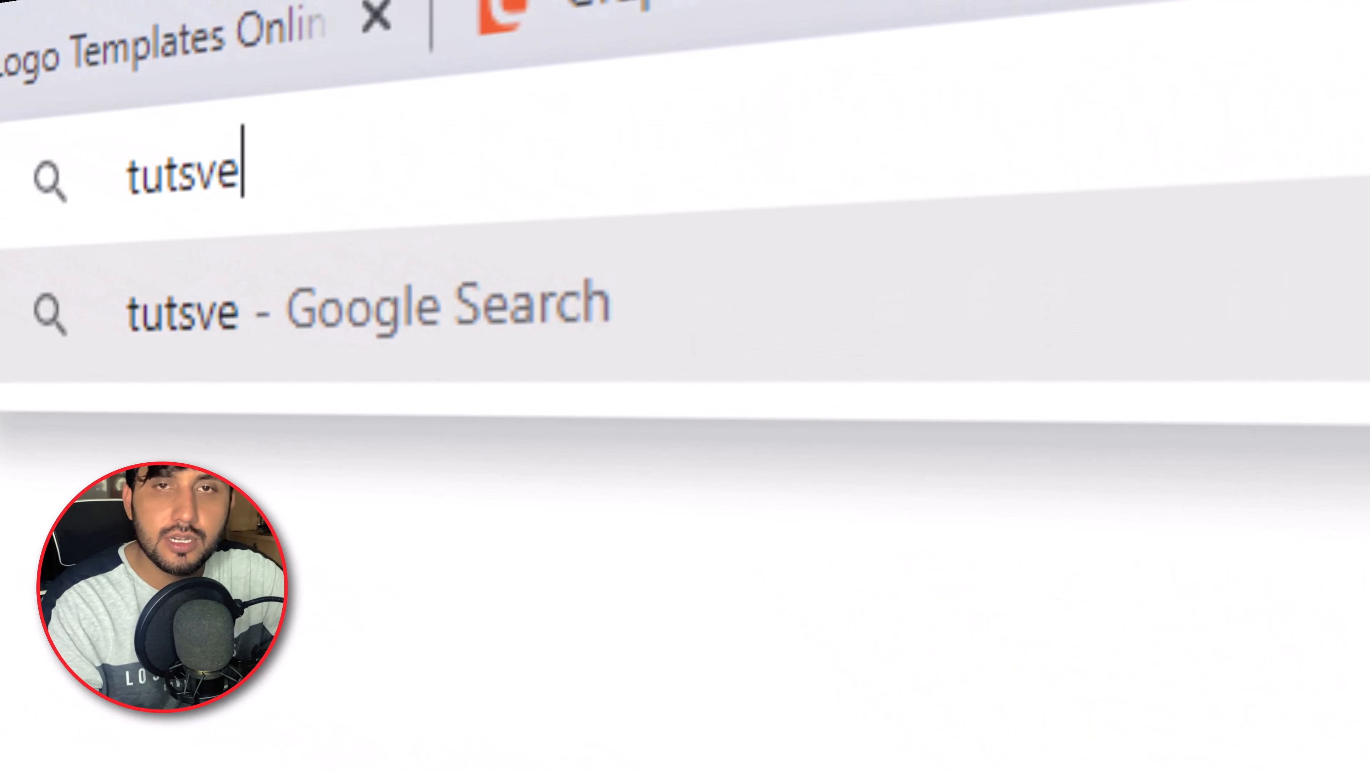
pyautogui.write('la.com/gi')
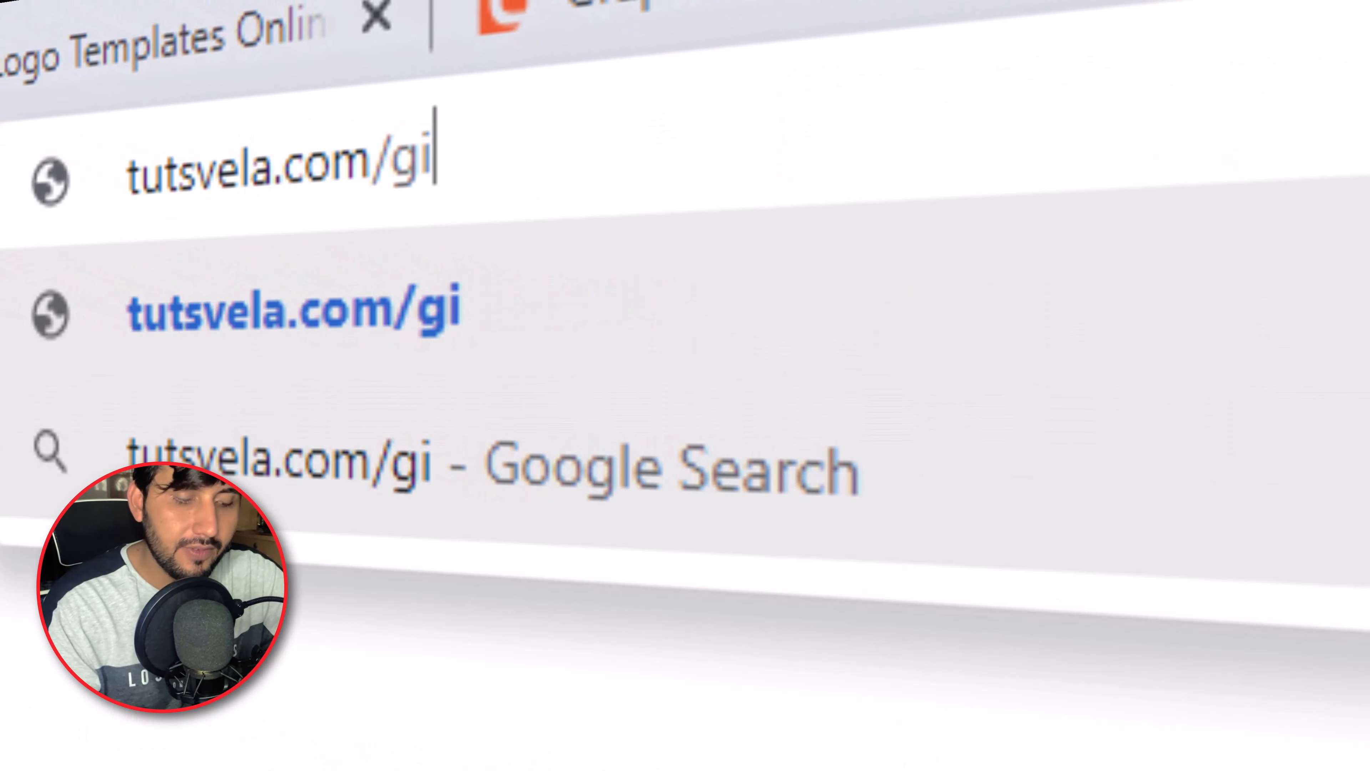
pyautogui.write('veawat')
pyautogui.press('BackSpace')
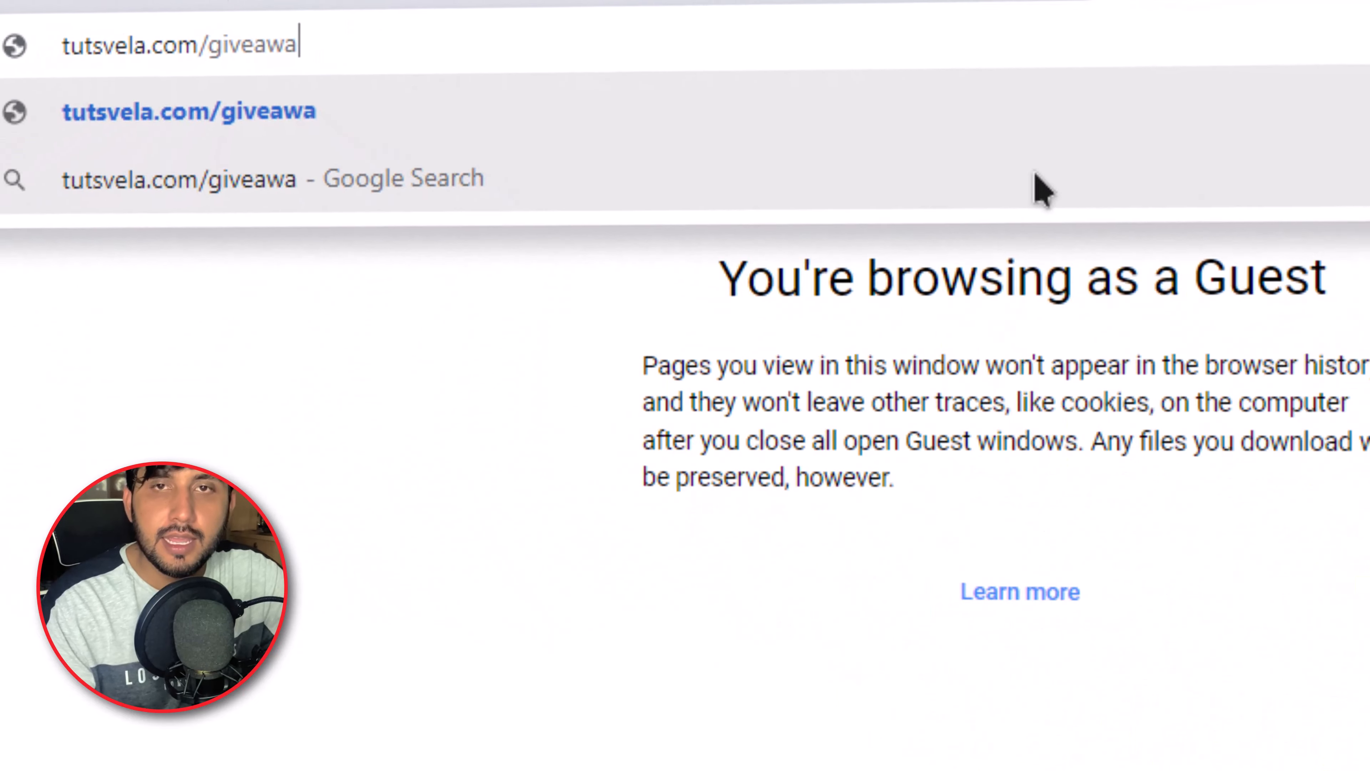
pyautogui.write('y')
pyautogui.press('Return')
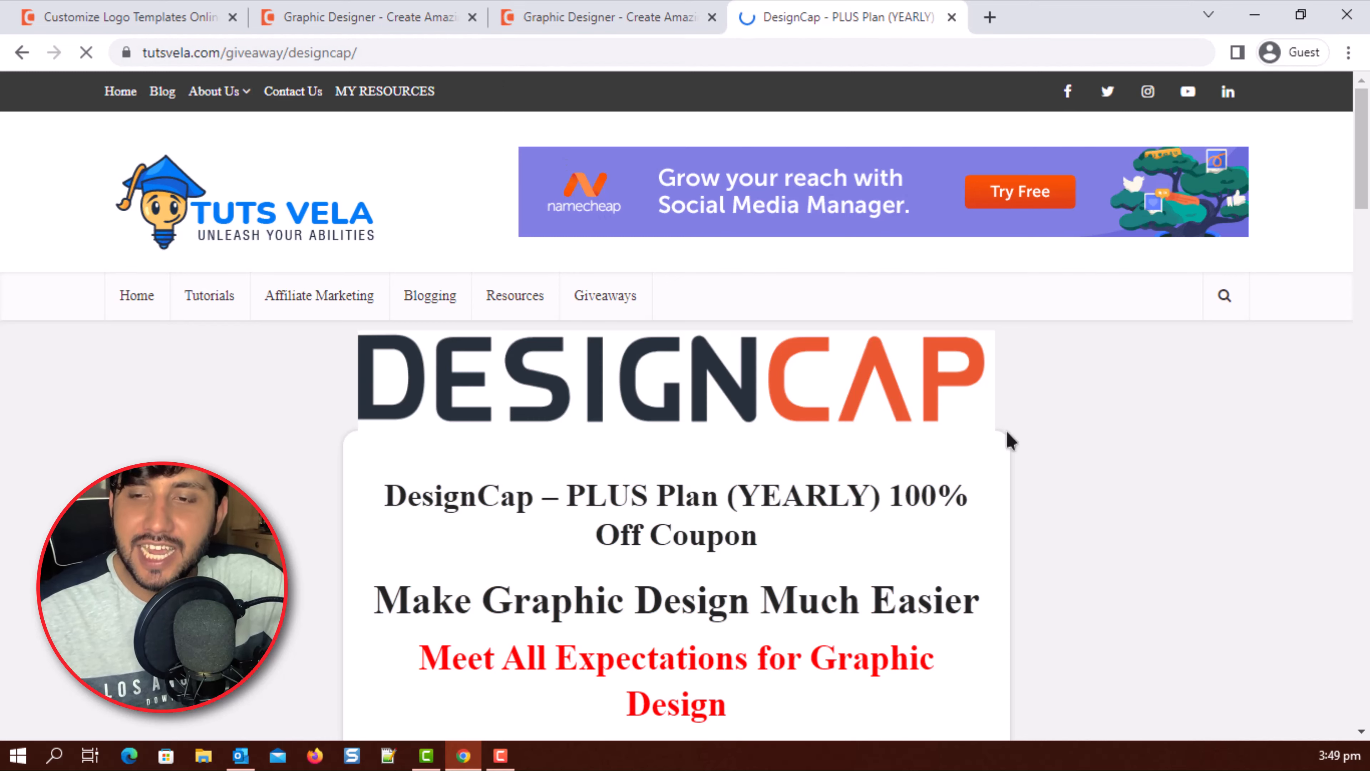
# - Read the DesignCap benefits on the giveaway page, and briefly open the Join Now For FREE link before closing its tab
pyautogui.scroll(-3, 673, 443)
pyautogui.moveTo(682, 294); pyautogui.dragTo(736, 349)
pyautogui.click(737, 413)
pyautogui.scroll(-6, 569, 459)
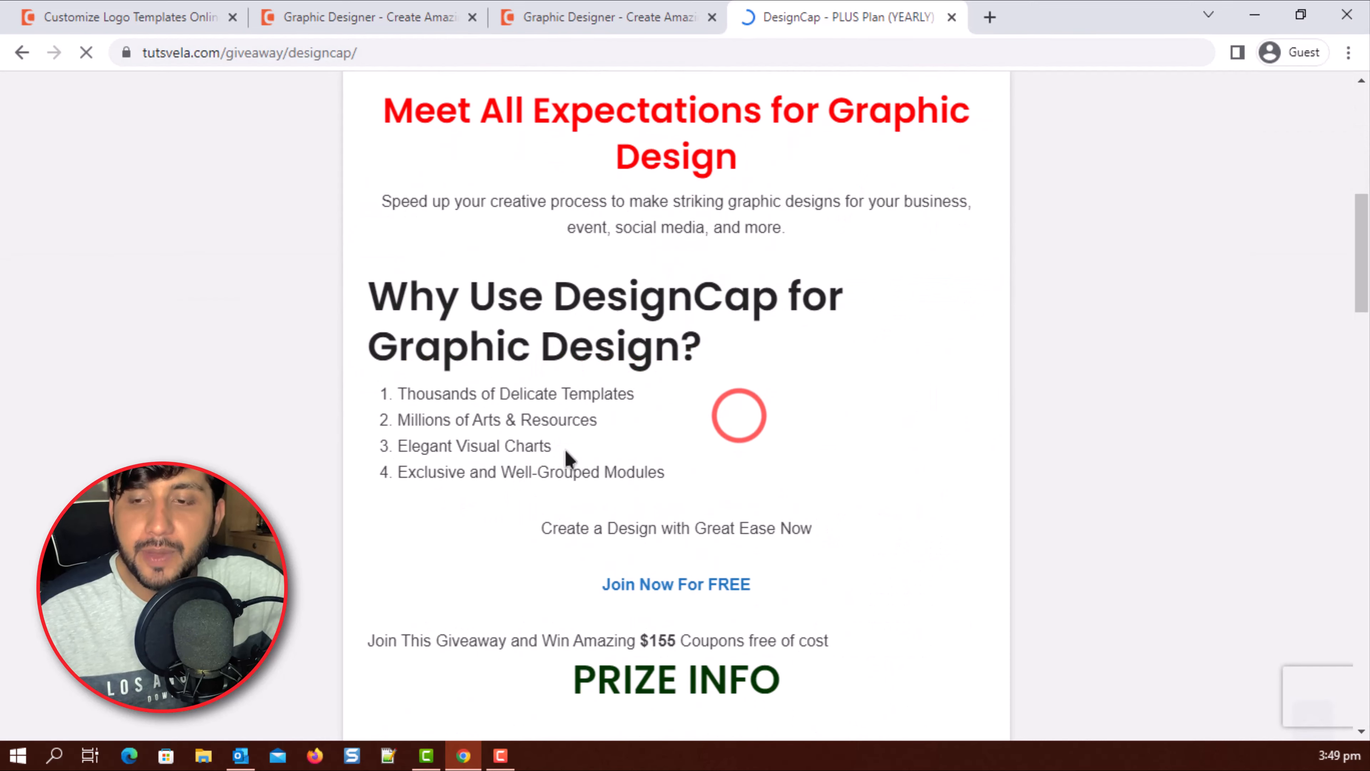
pyautogui.scroll(-5, 455, 439)
pyautogui.scroll(-3, 456, 439)
pyautogui.scroll(3, 450, 410)
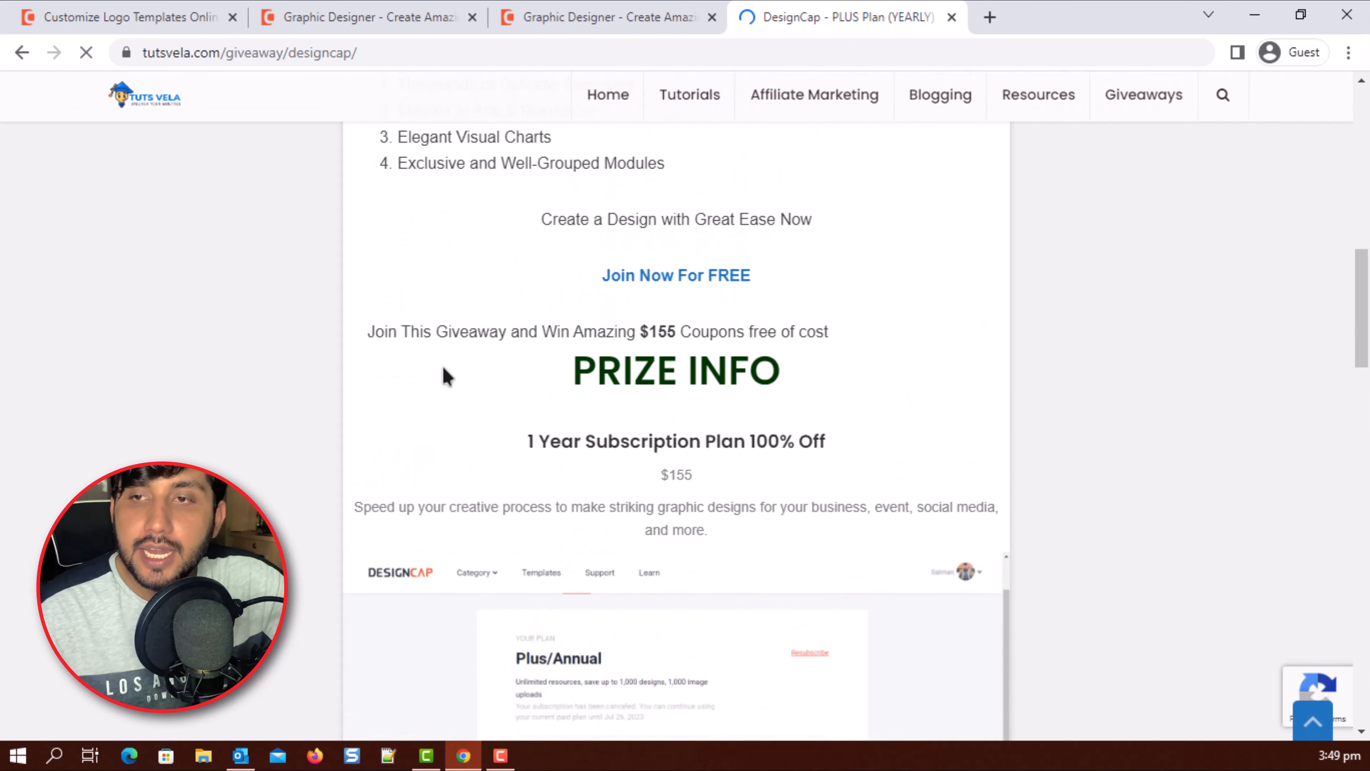
pyautogui.click(676, 281)
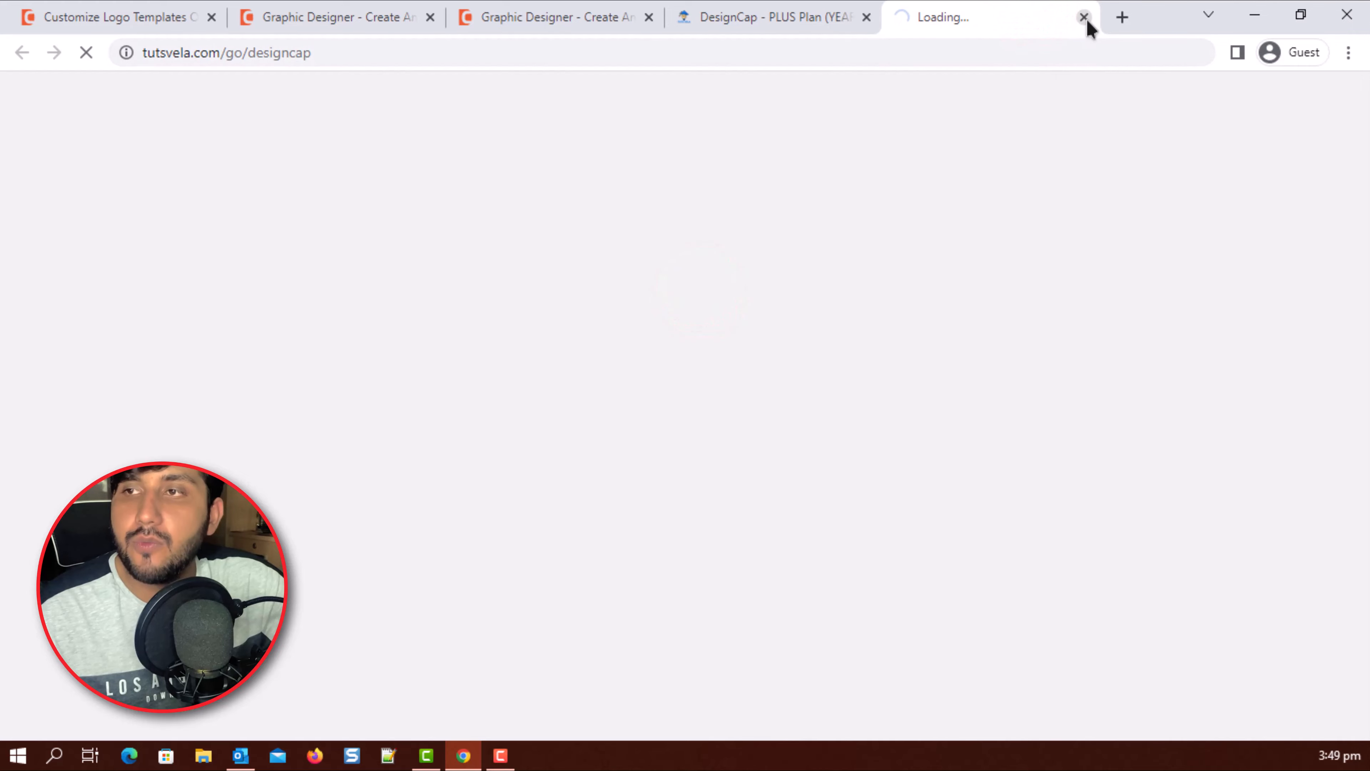
pyautogui.click(1083, 16)
# - Examine the giveaway's PRIZE INFO section, highlighting the subscription prize title and the number of winners
pyautogui.moveTo(571, 382); pyautogui.dragTo(749, 378)
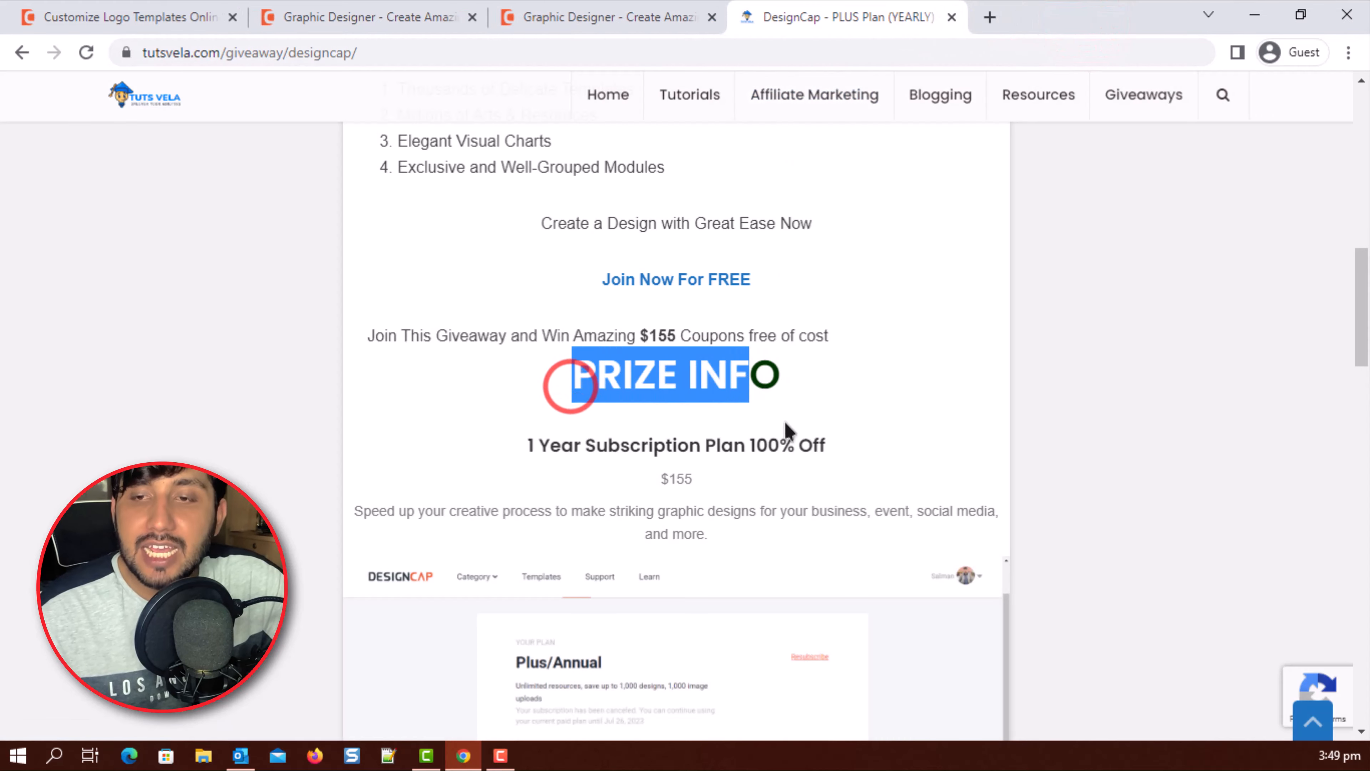
pyautogui.moveTo(515, 445); pyautogui.dragTo(858, 458)
pyautogui.scroll(-10, 858, 458)
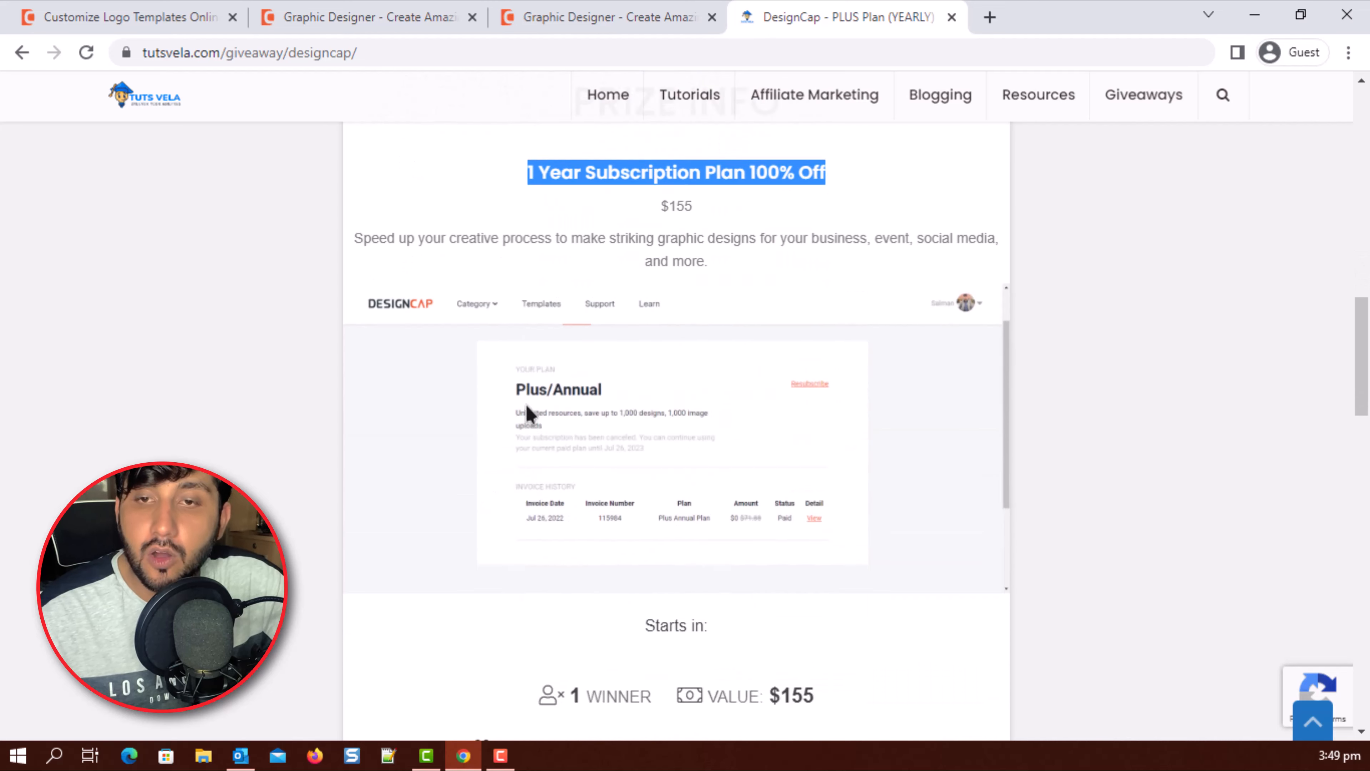
pyautogui.tripleClick(575, 263)
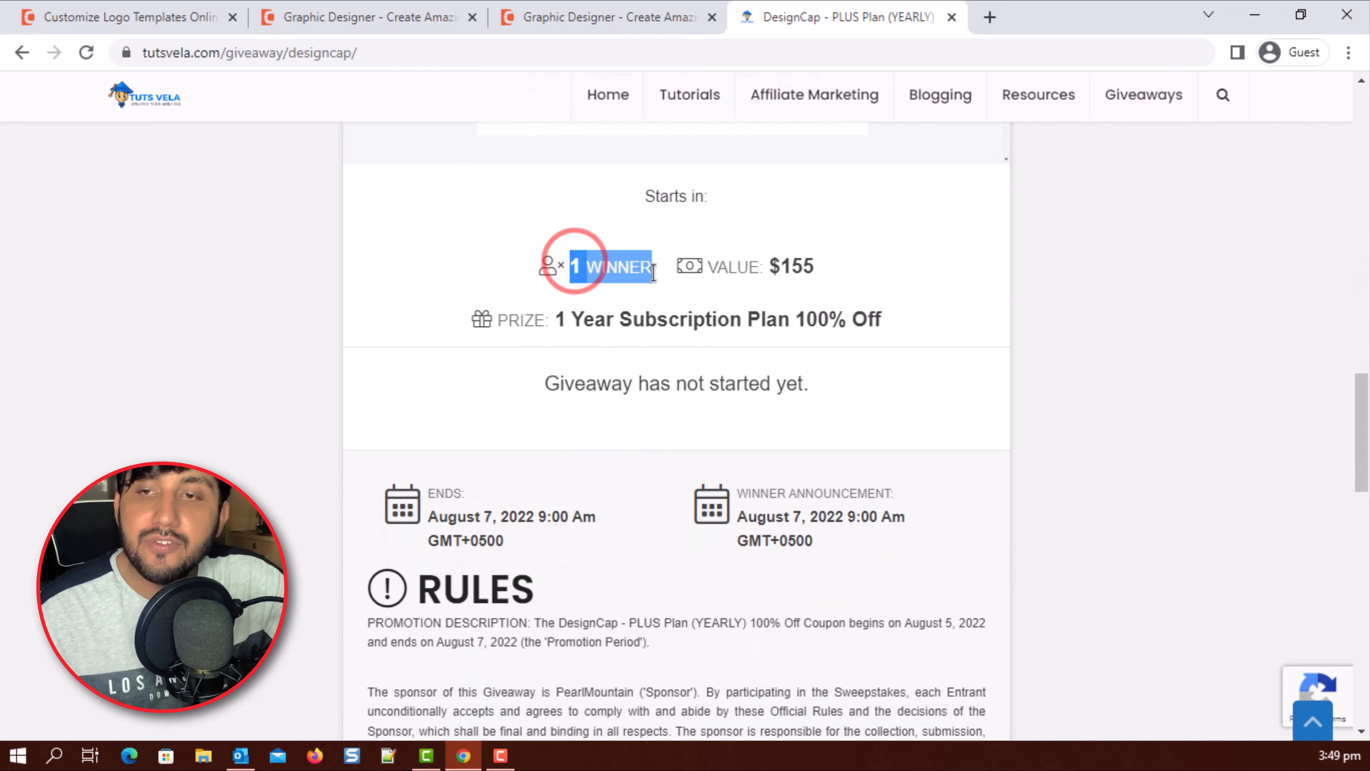
pyautogui.click(653, 270)
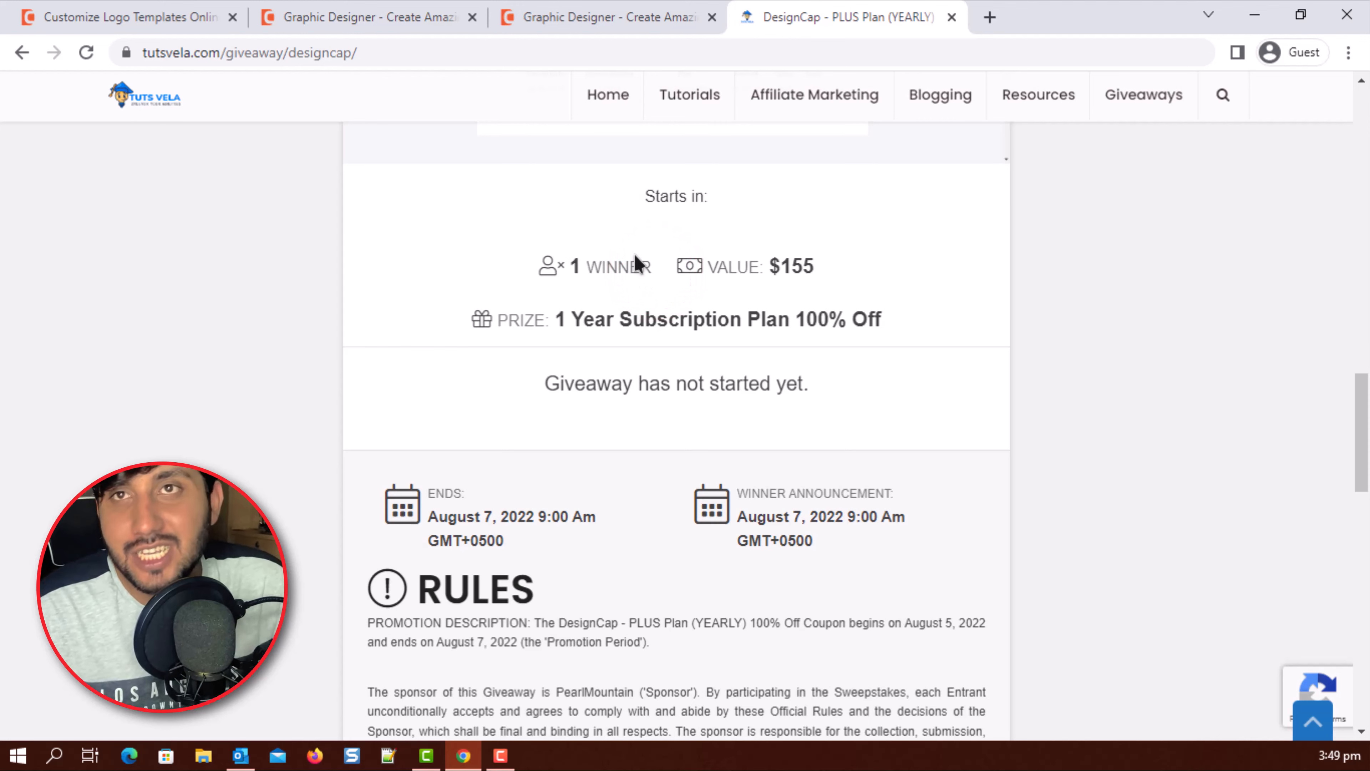